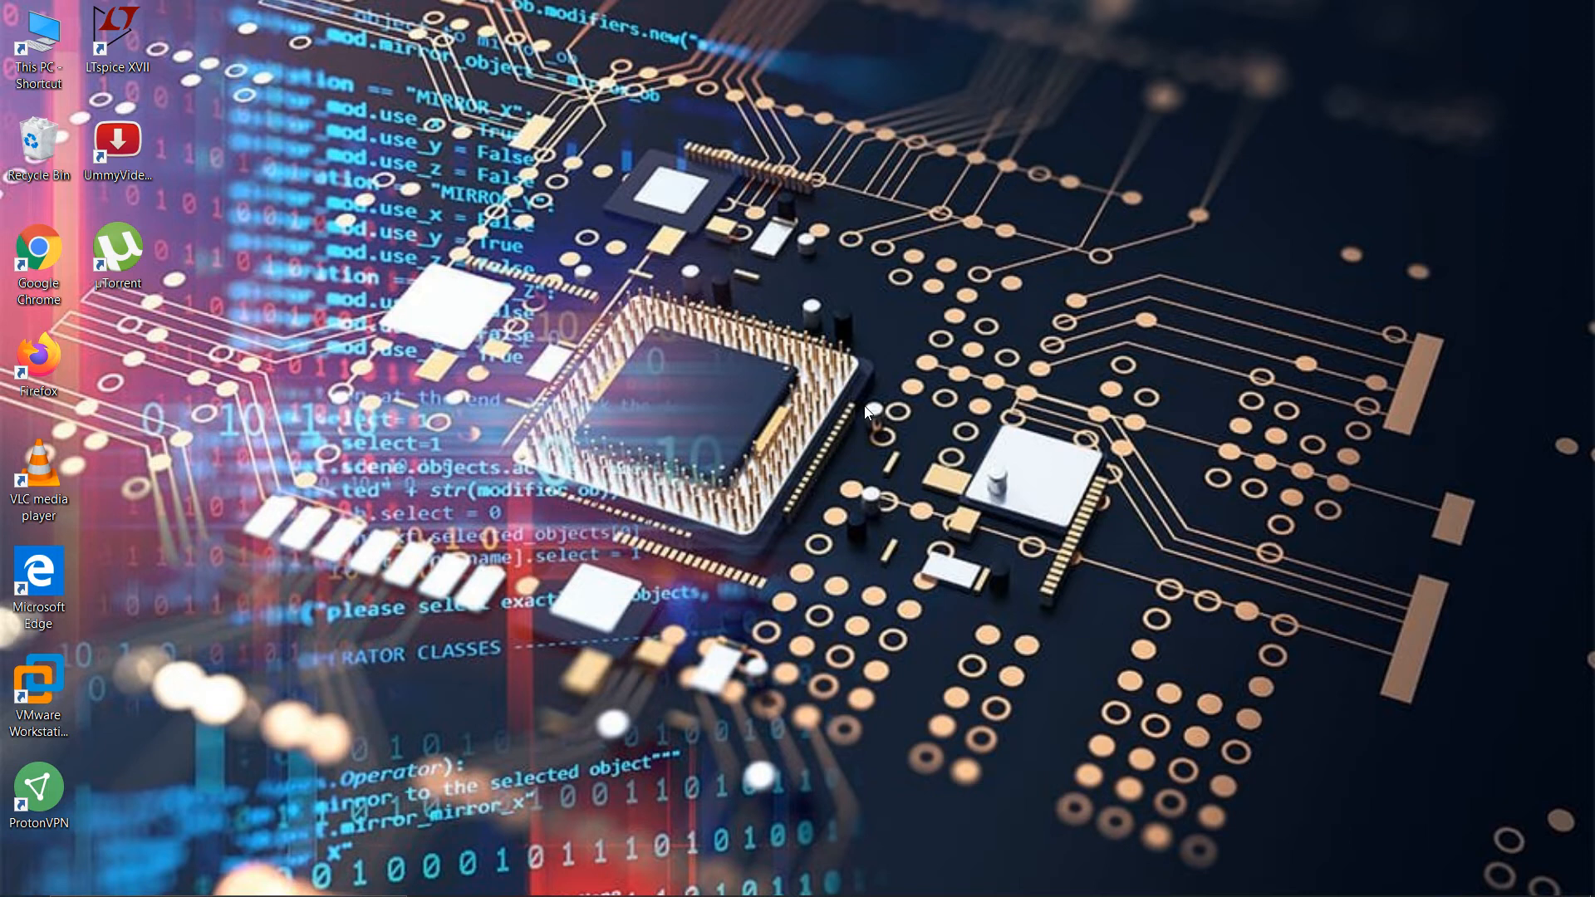
Switch to Chrome, search Google for multisim and open the Multisim Live Online Circuit Simulator website.
click(999, 880)
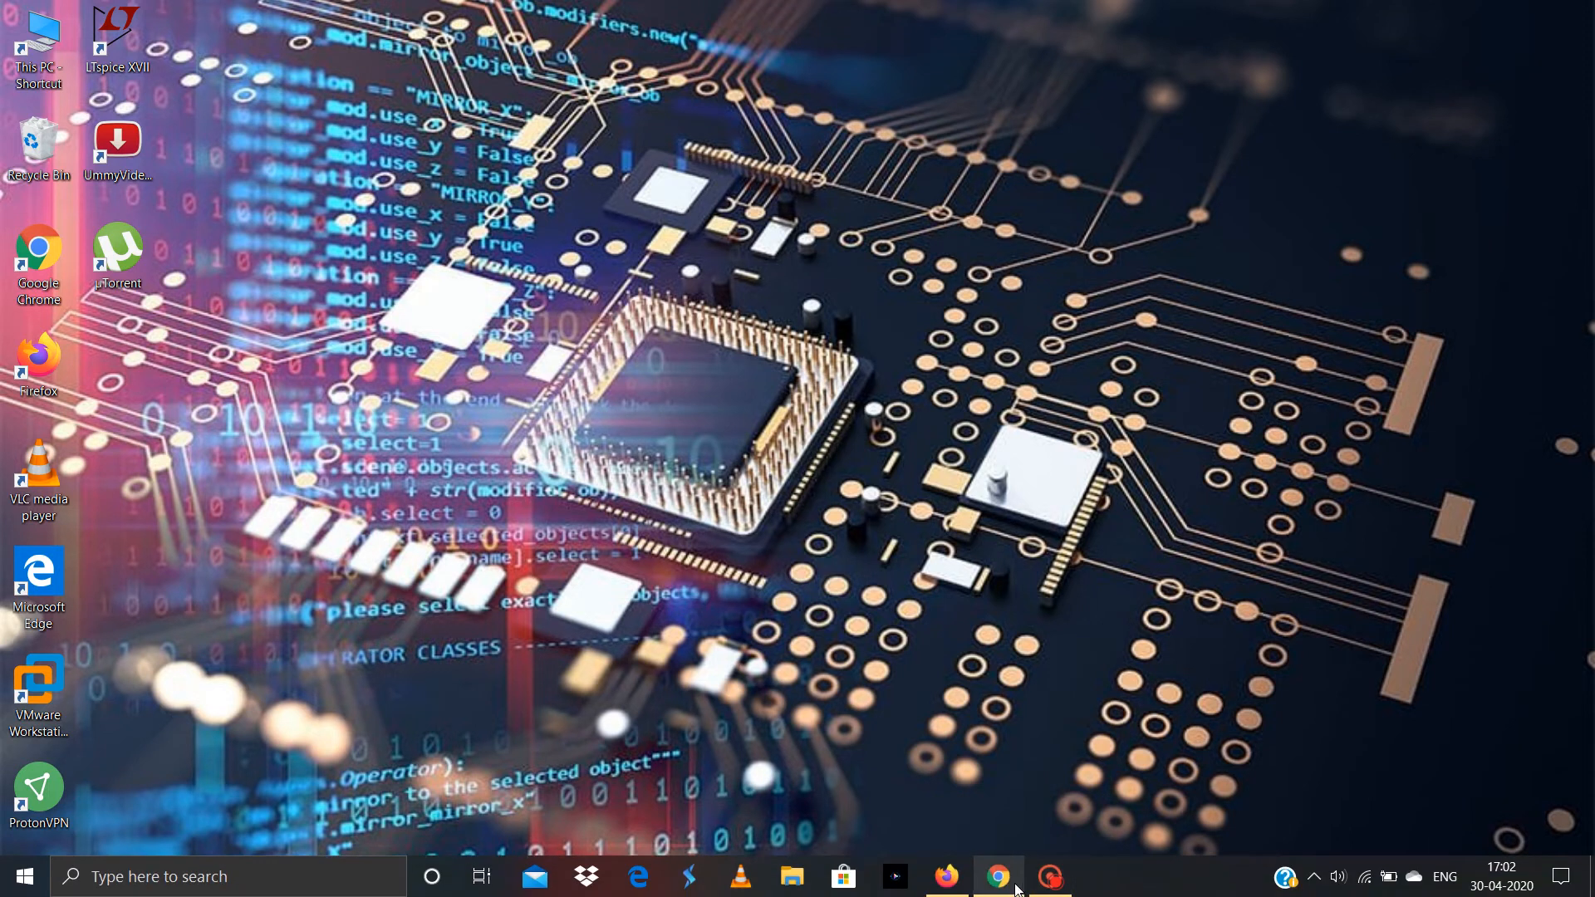
click(401, 417)
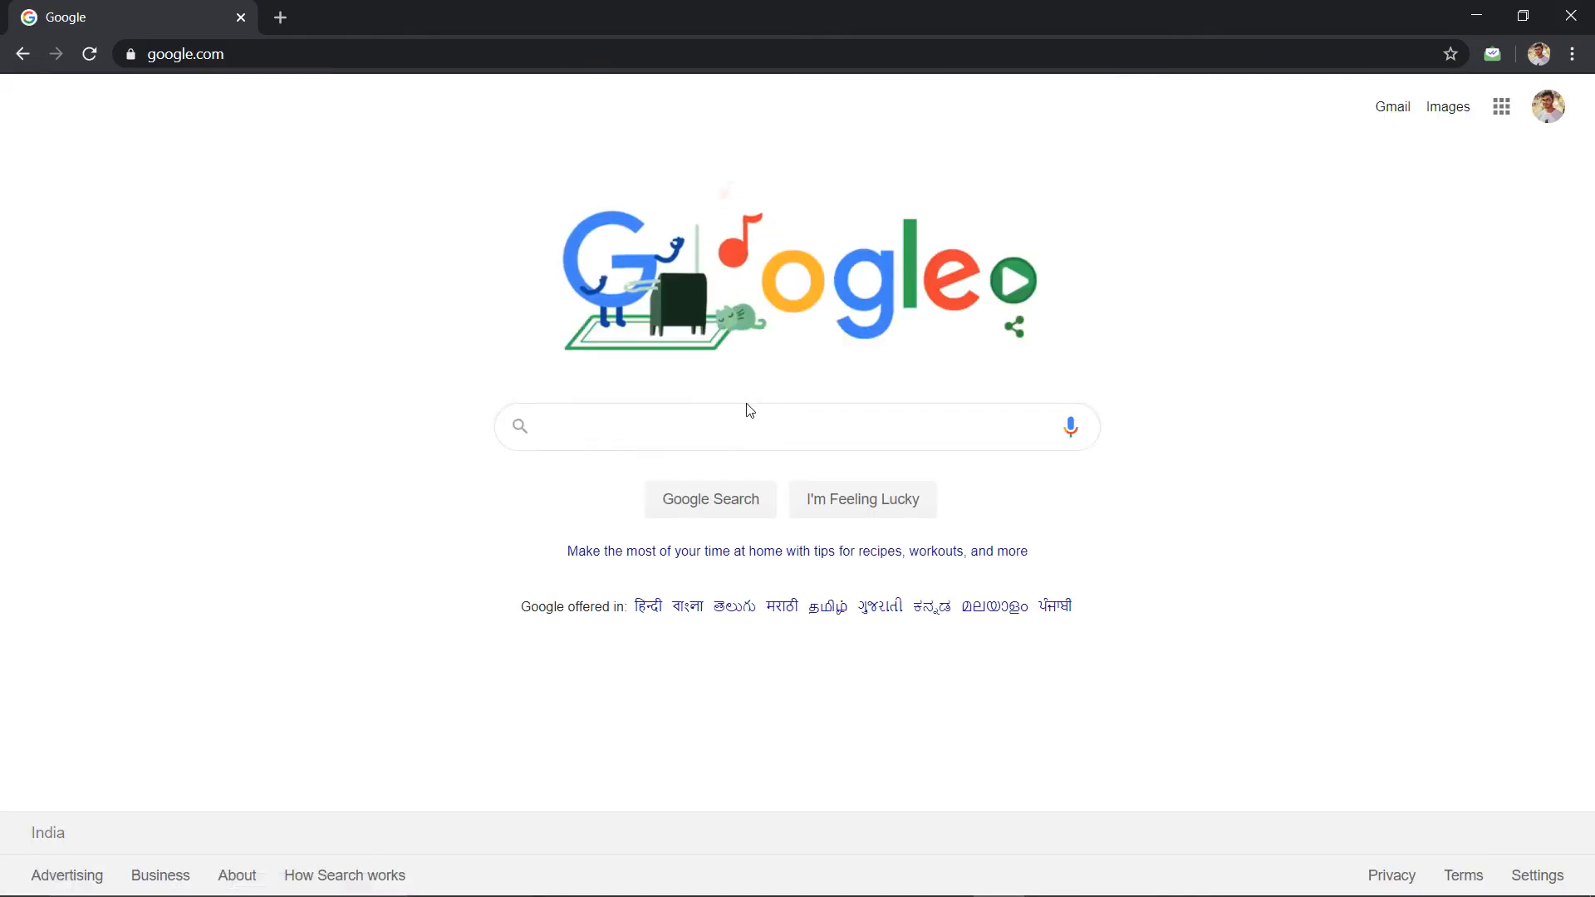
click(665, 427)
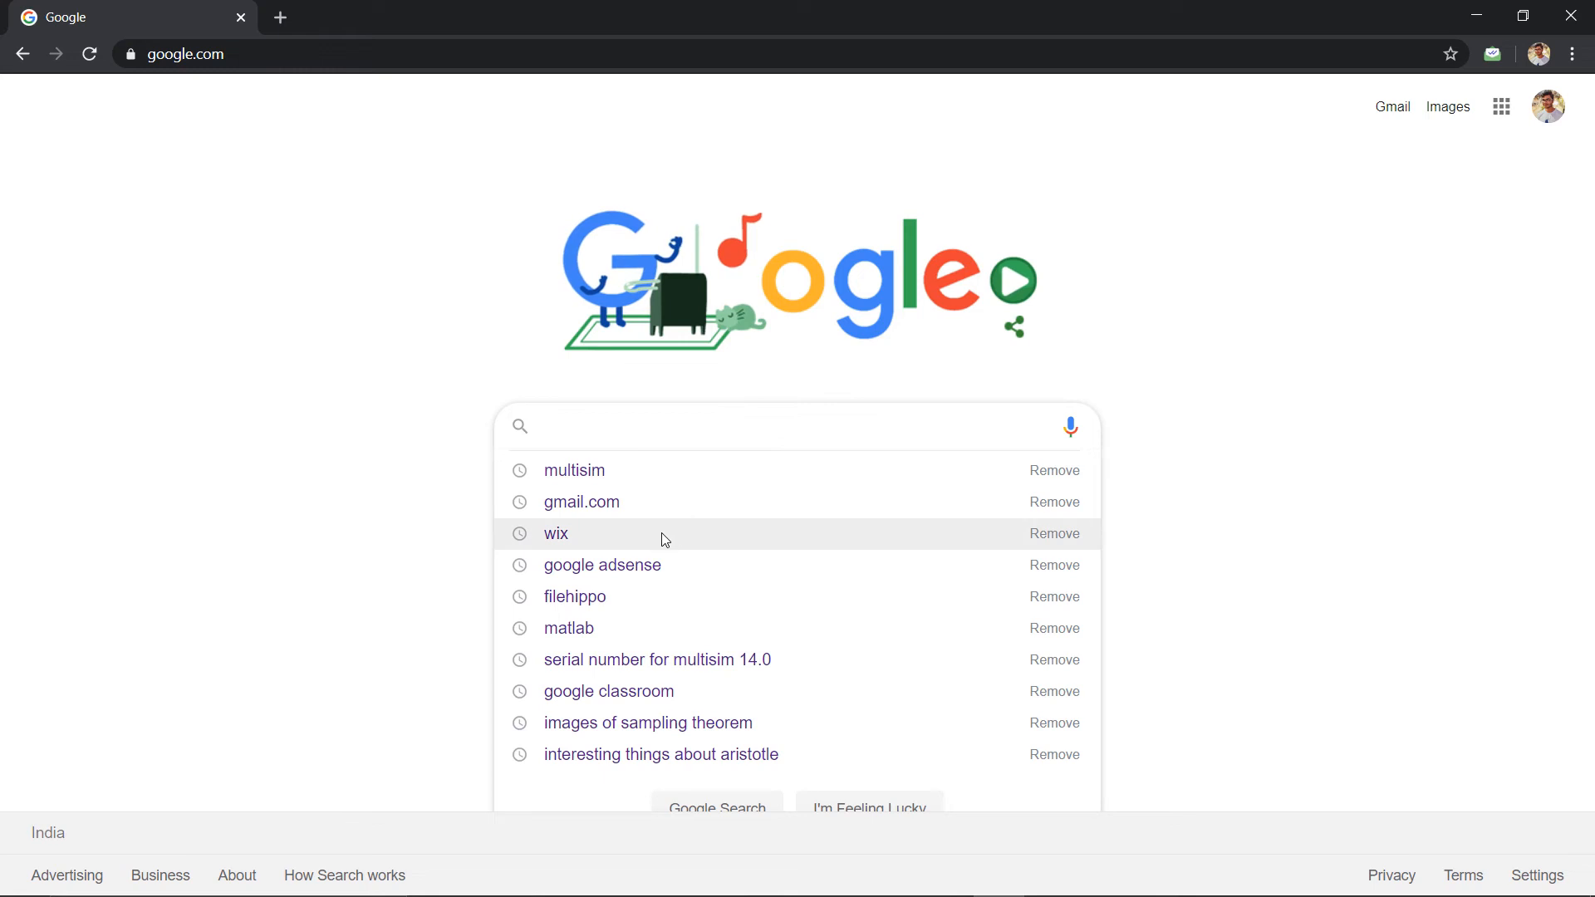
click(703, 459)
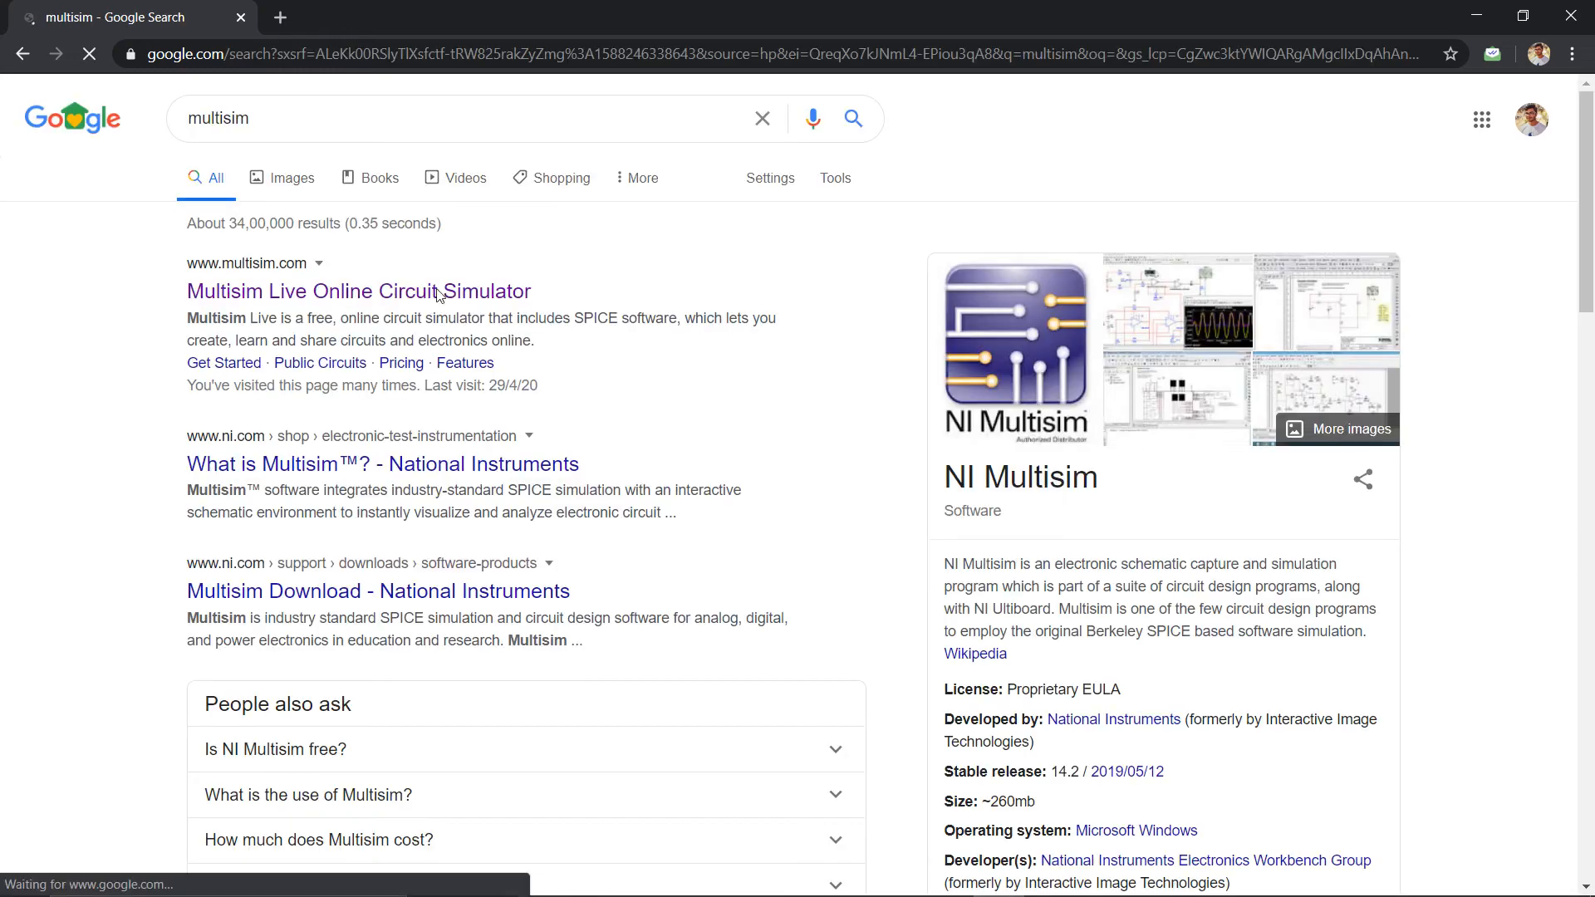
click(438, 293)
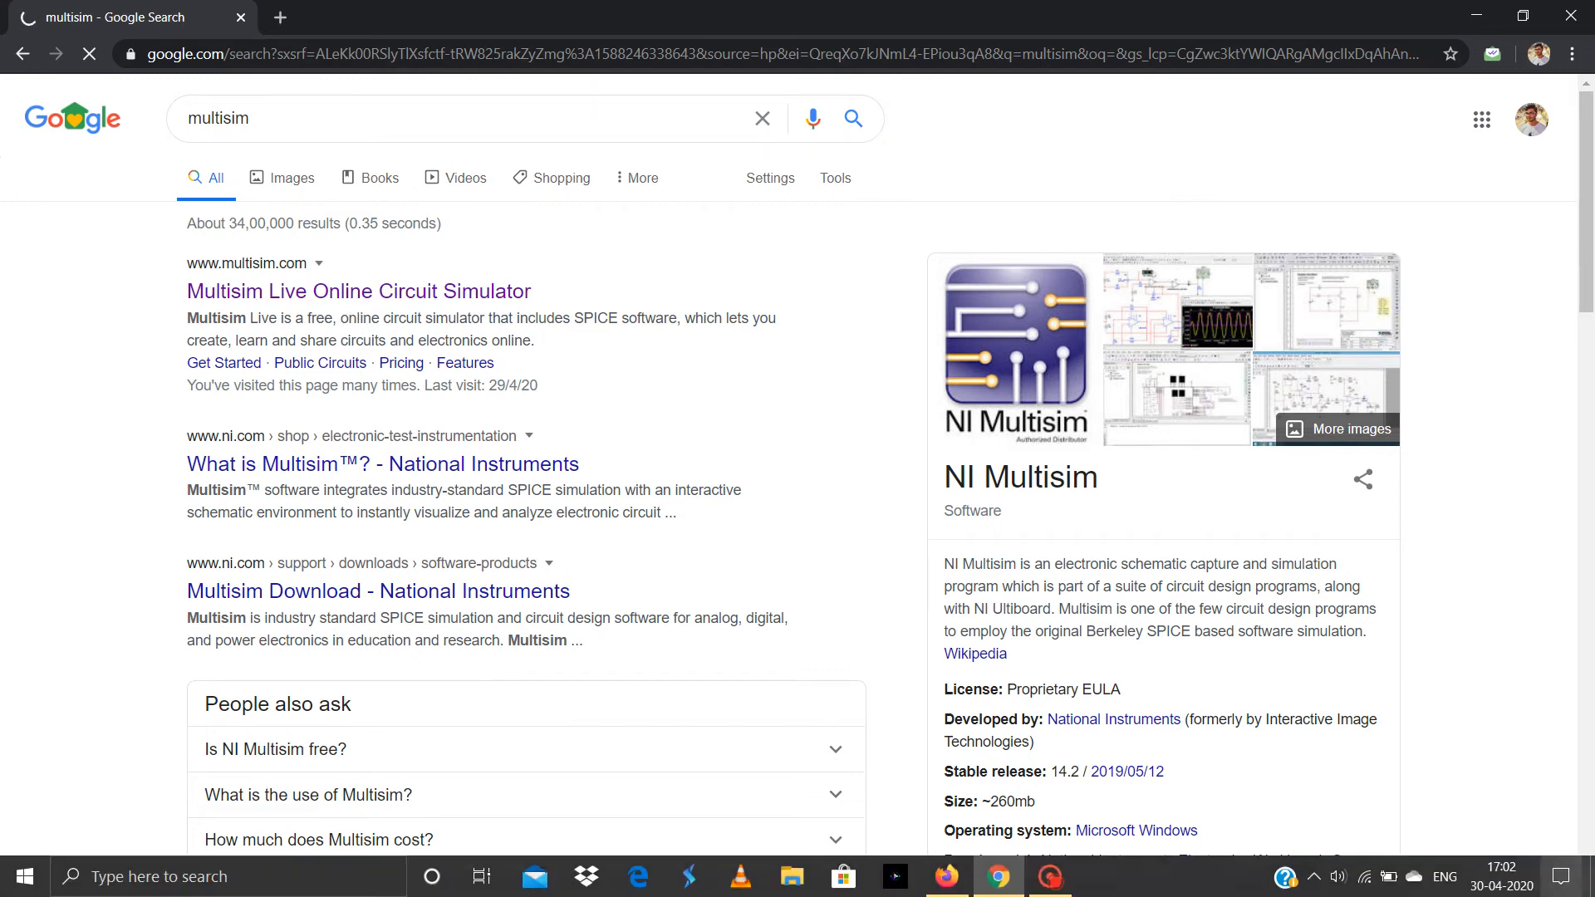
click(1371, 874)
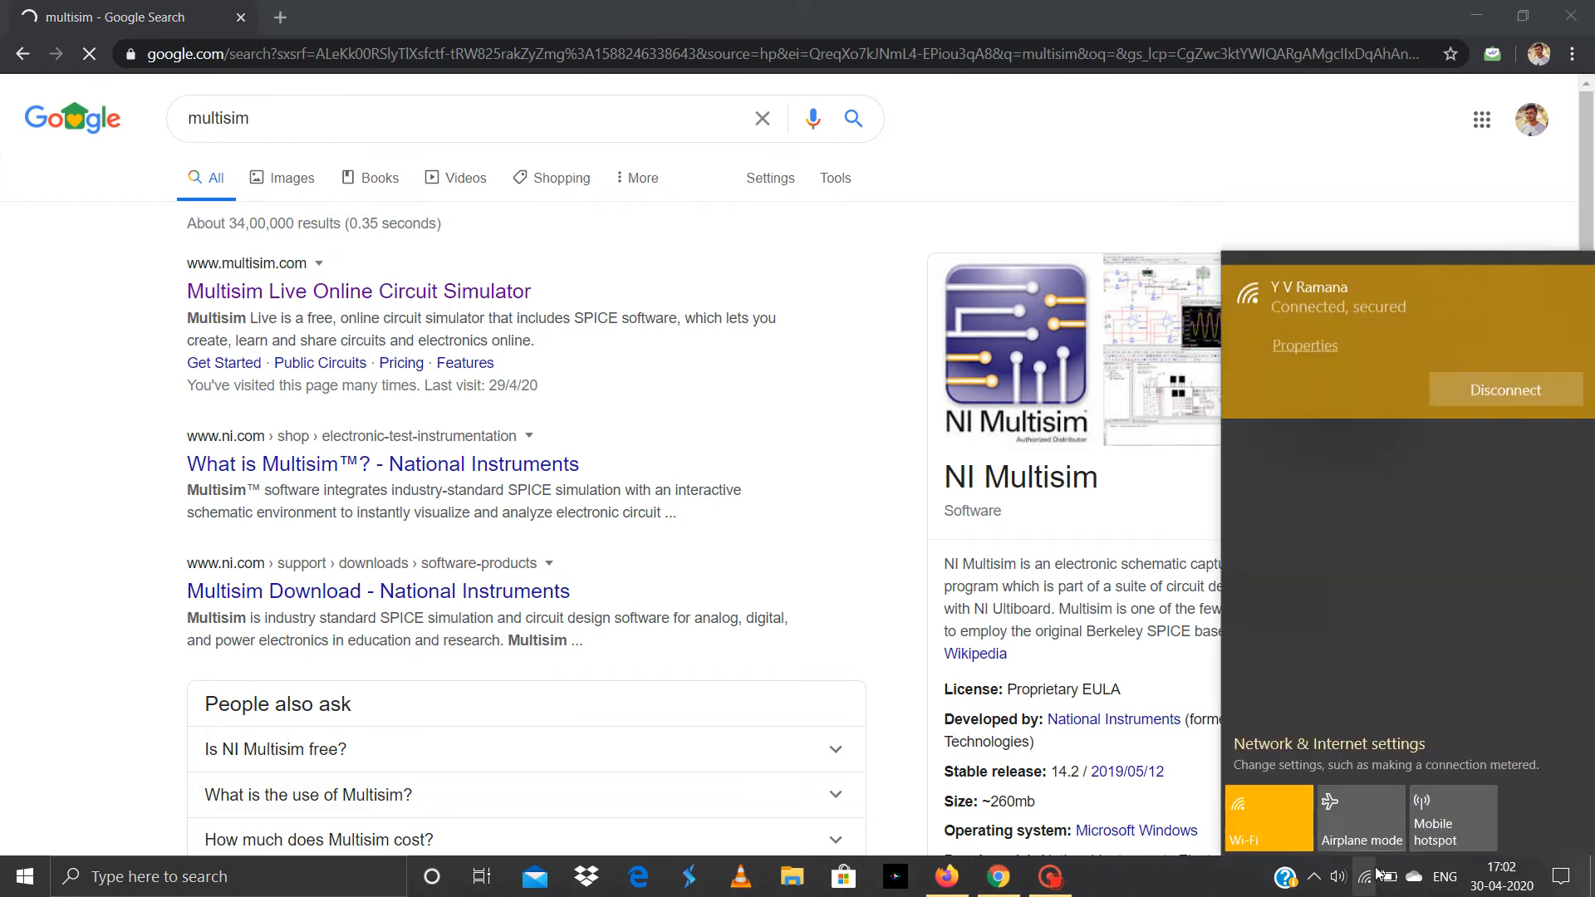
click(1376, 872)
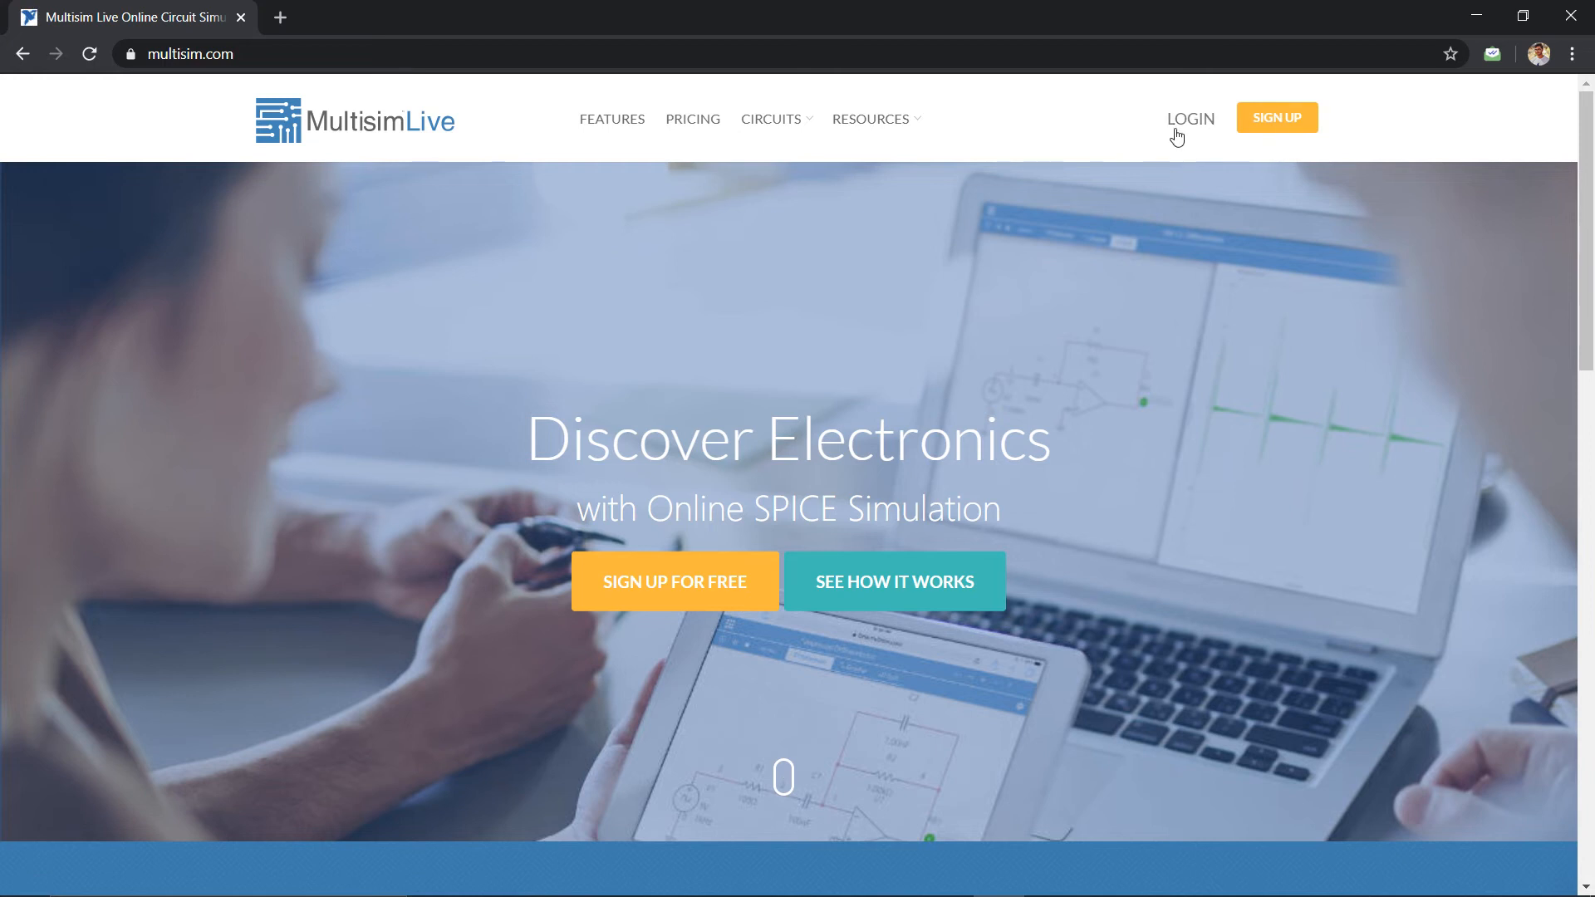
Open the Multisim Live sign-up page and review the fields required to create an NI User Account.
click(1279, 122)
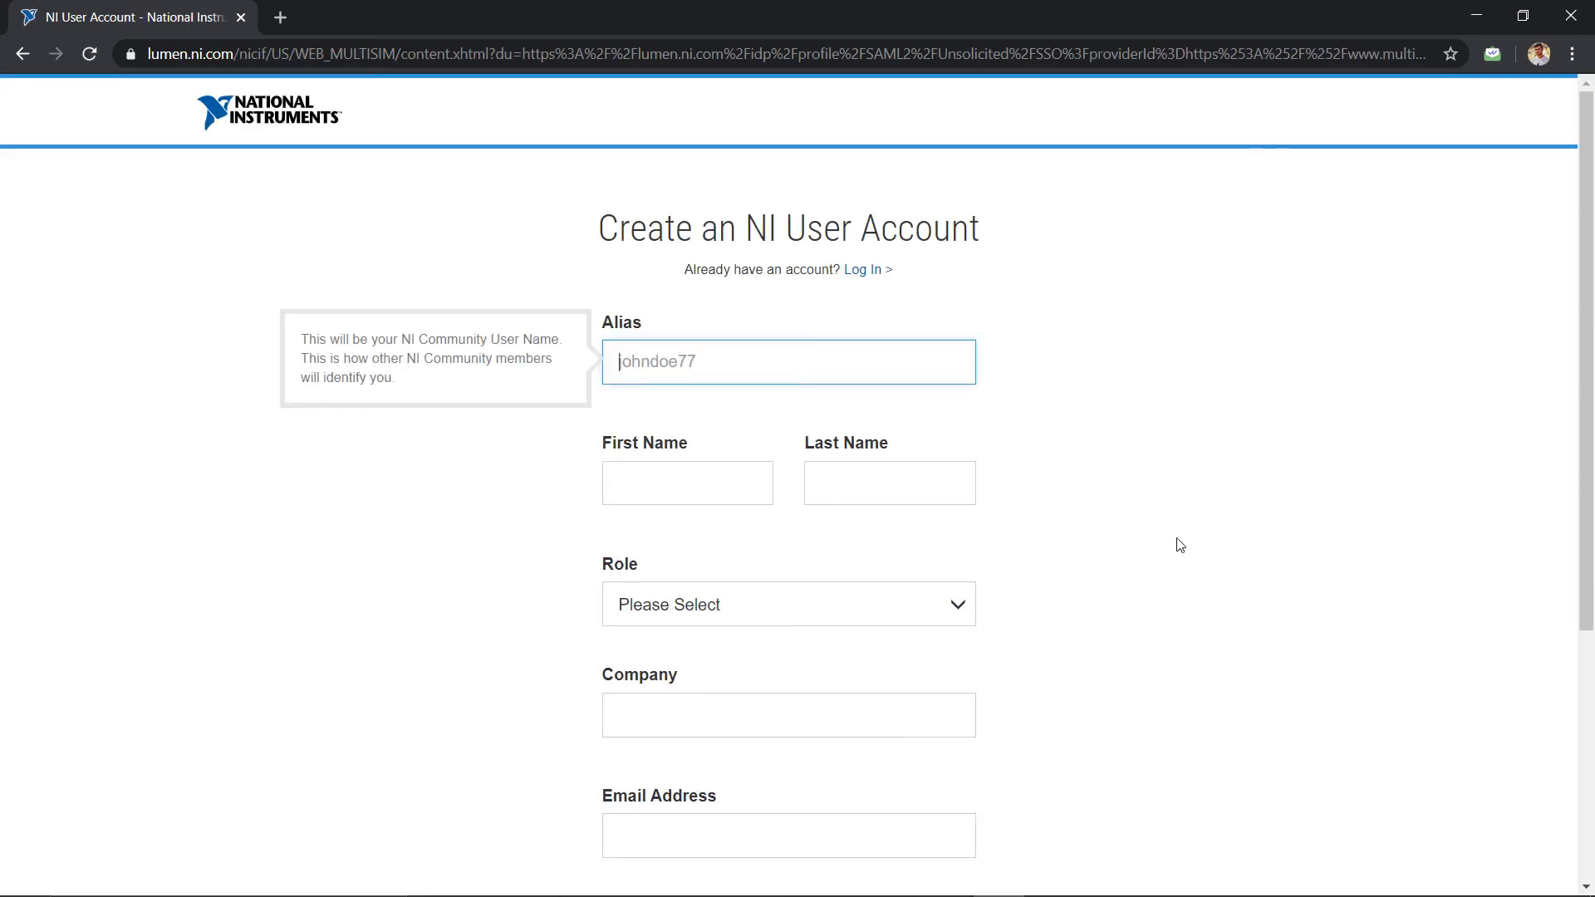
scroll(1180, 546, down, 5)
scroll(1180, 546, up, 5)
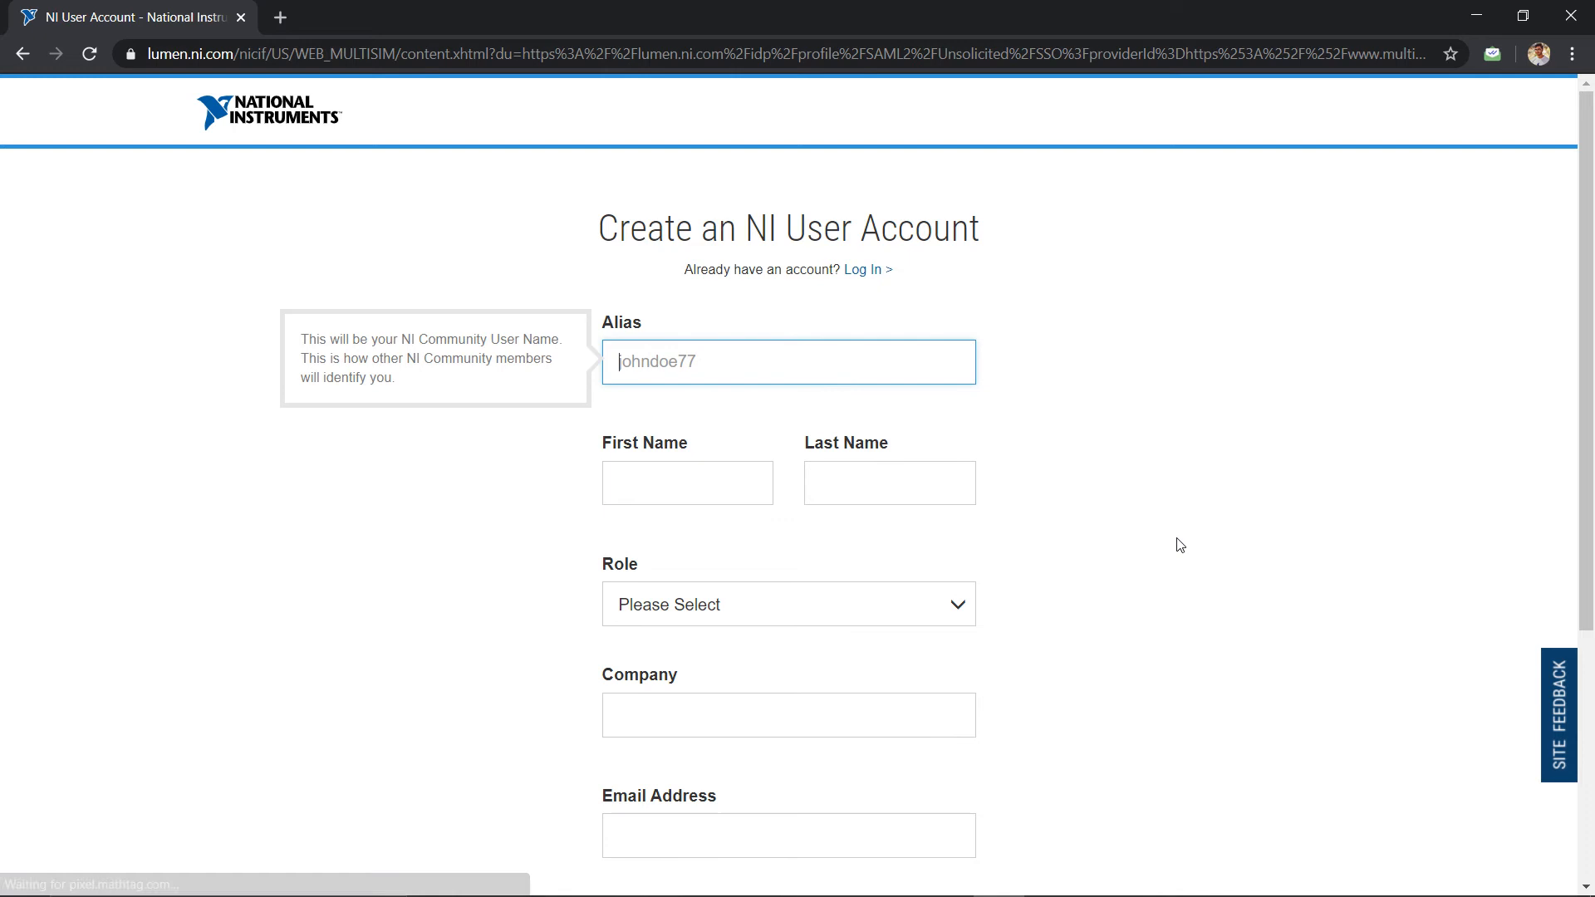
scroll(1180, 546, down, 5)
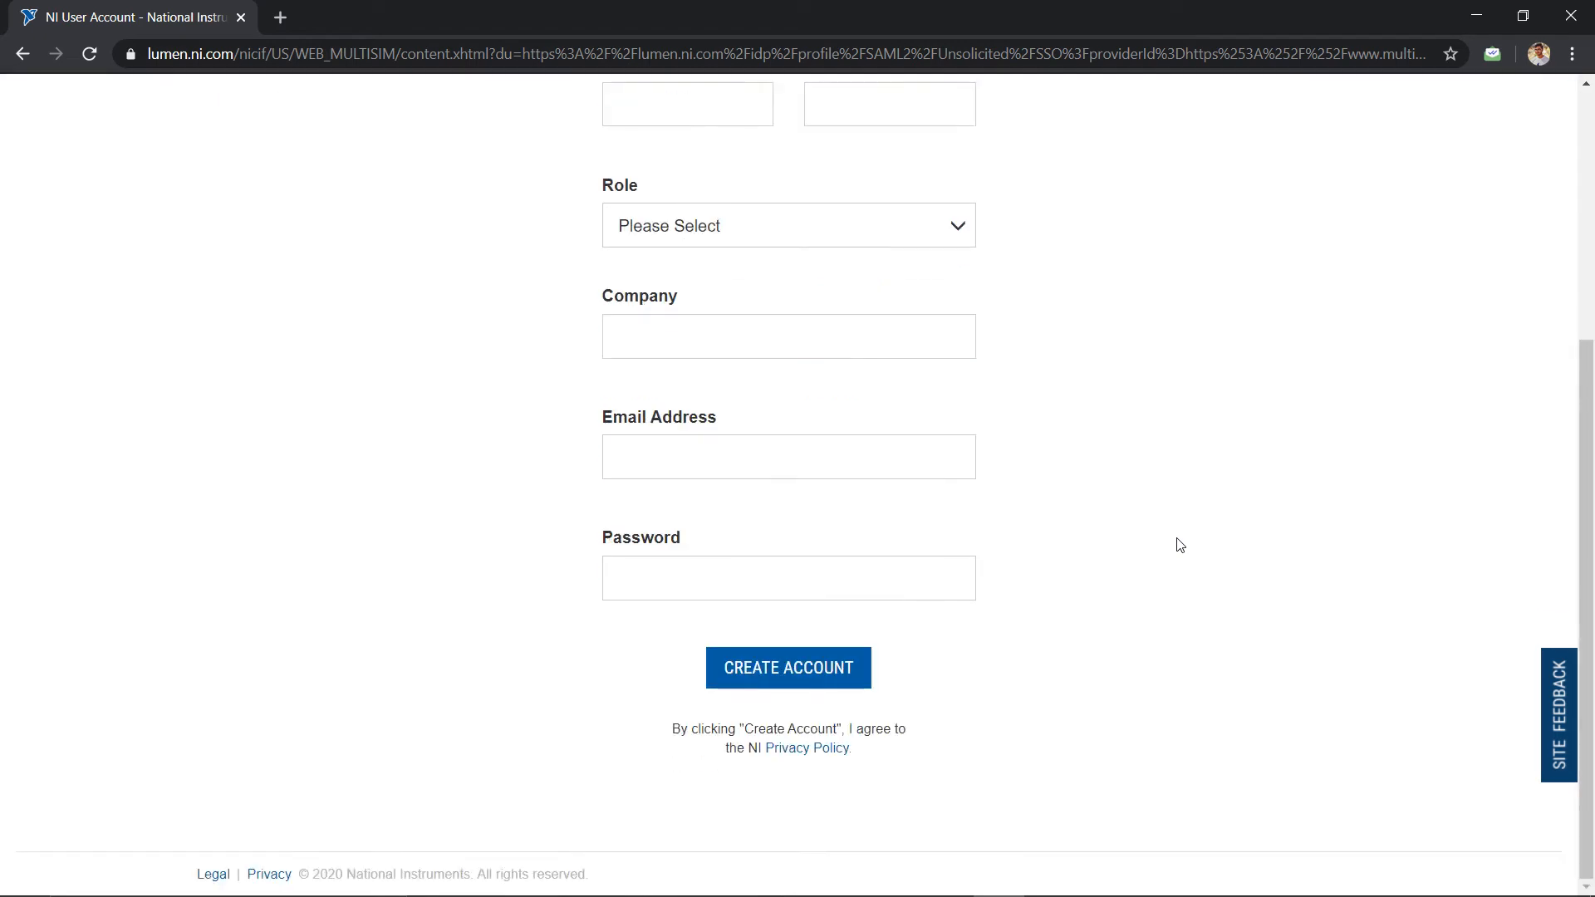
scroll(1180, 546, up, 5)
scroll(1180, 546, down, 5)
scroll(1180, 545, up, 5)
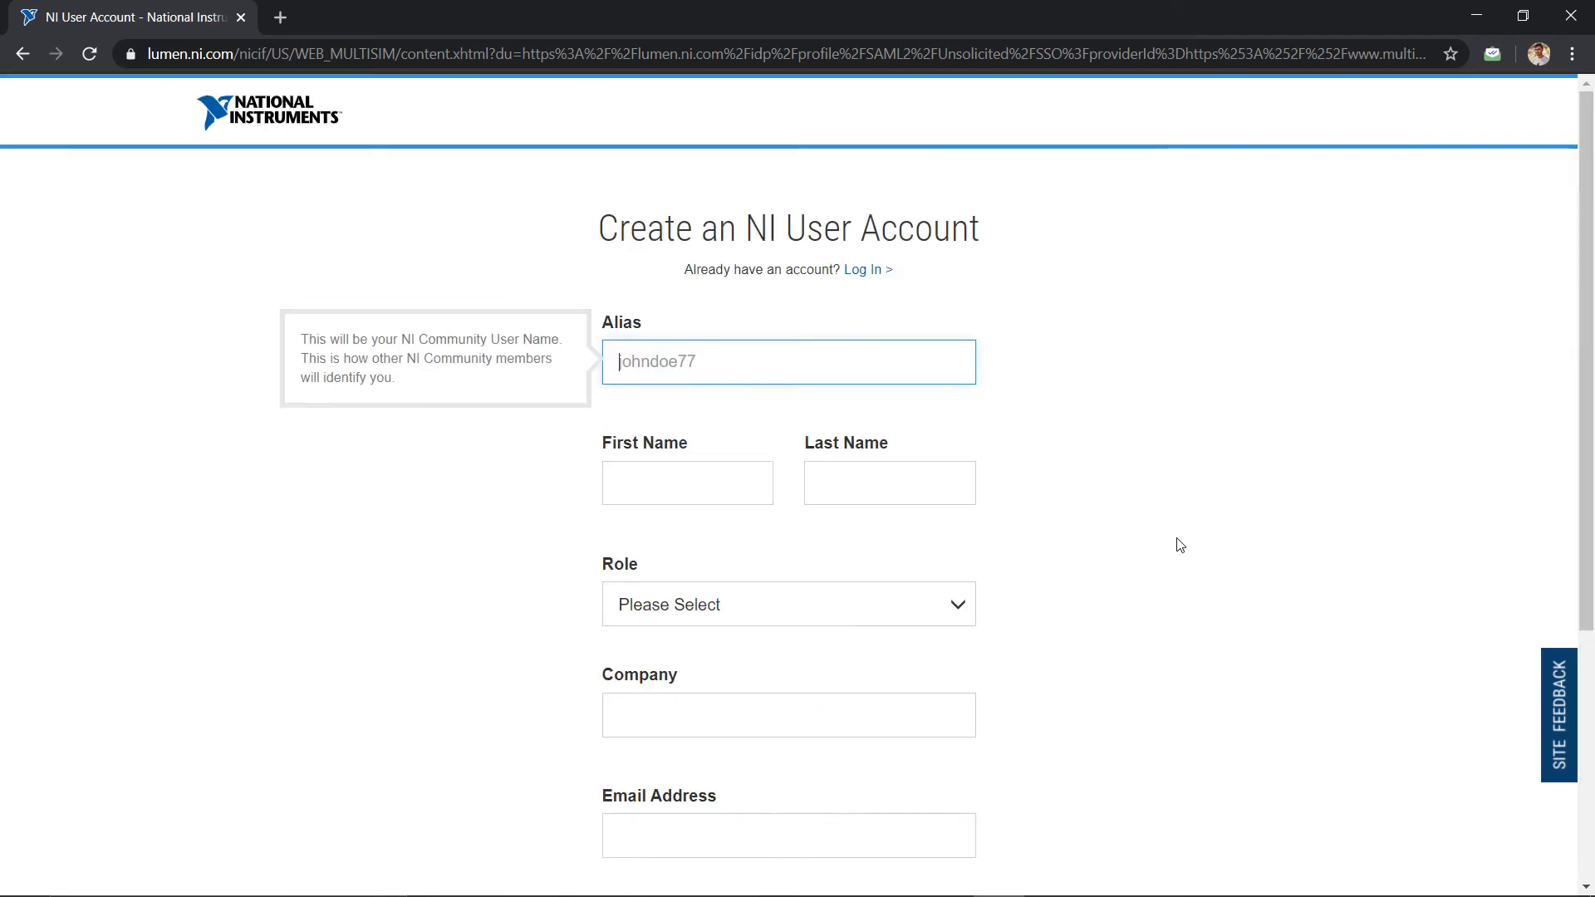
scroll(1180, 546, down, 5)
scroll(1180, 545, up, 5)
scroll(1181, 545, down, 5)
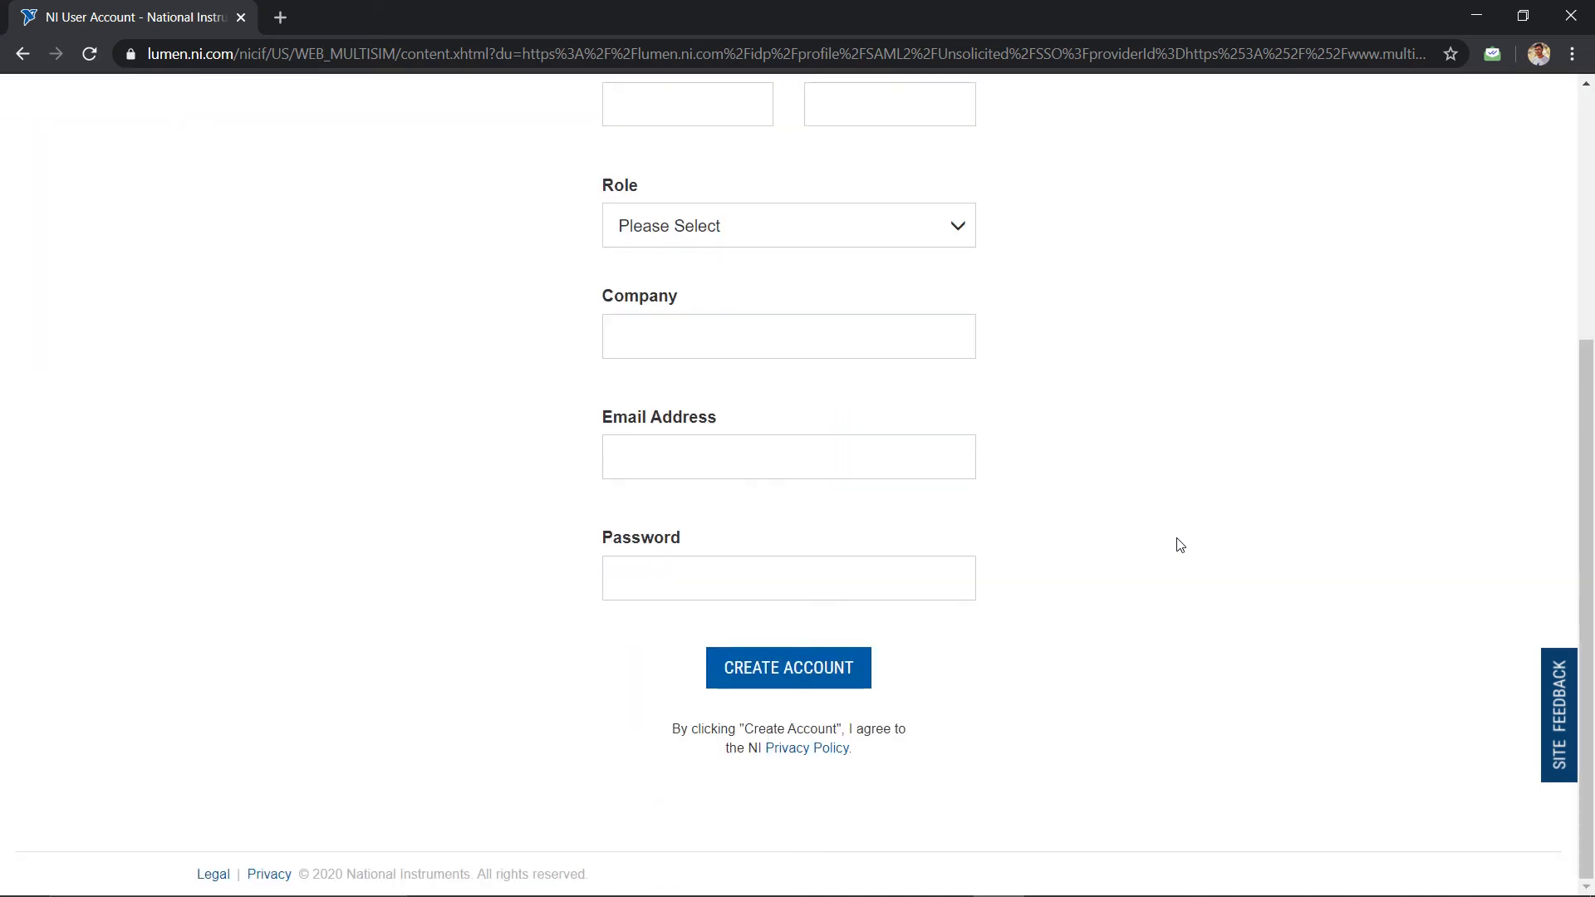
scroll(1181, 546, up, 5)
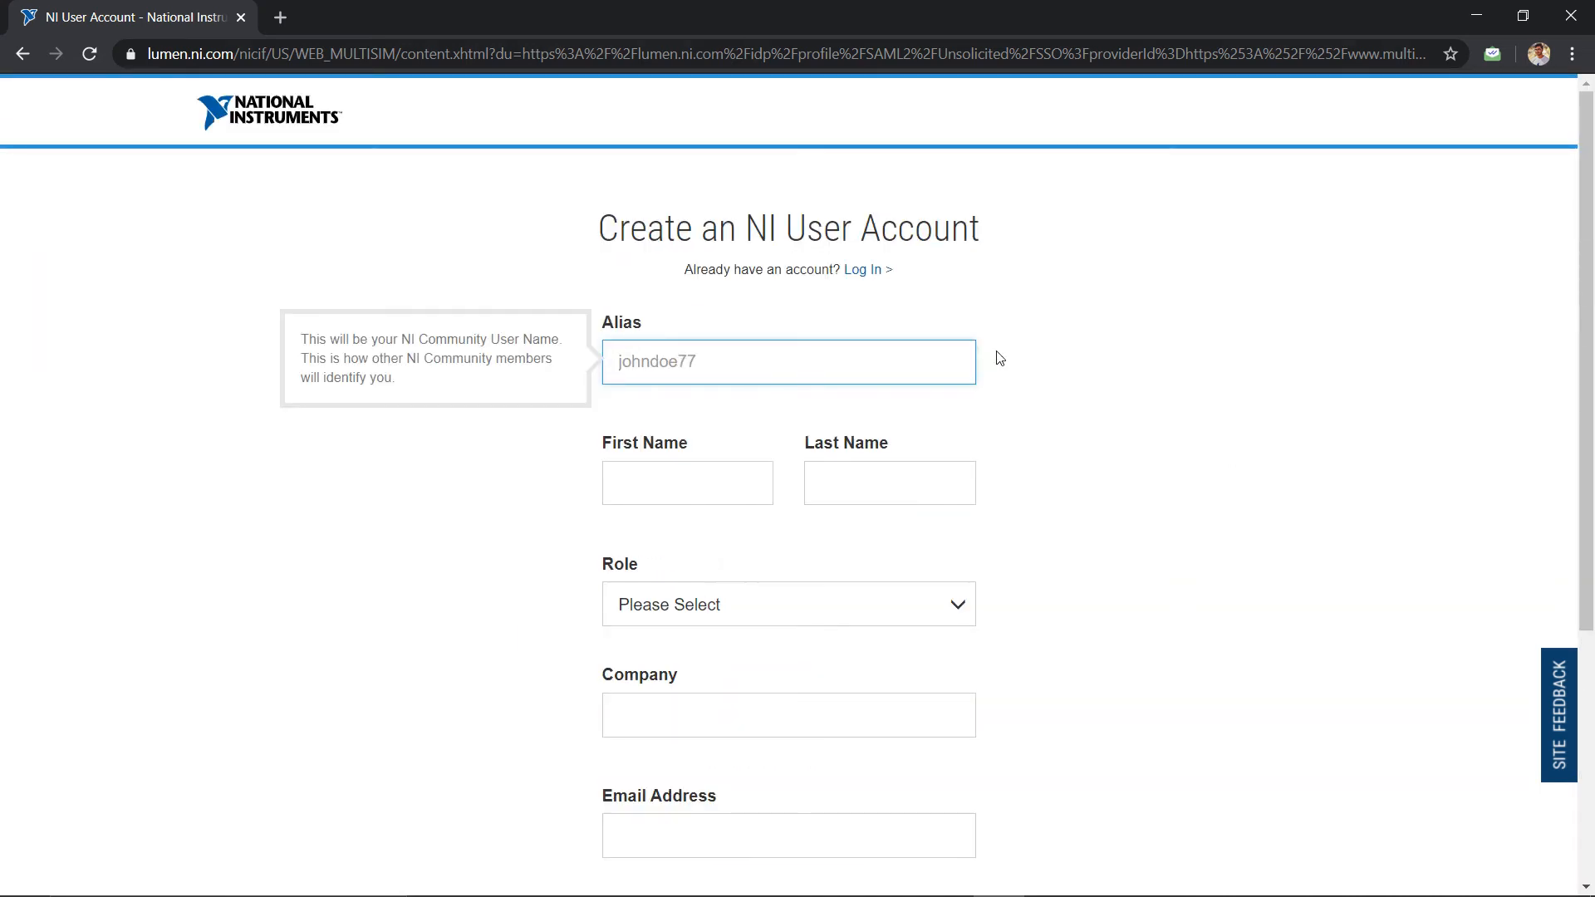
Switch to the Firefox window with the logged-in Multisim Live profile and look over its circuits, favorites and groups sections.
mouse_move(1365, 896)
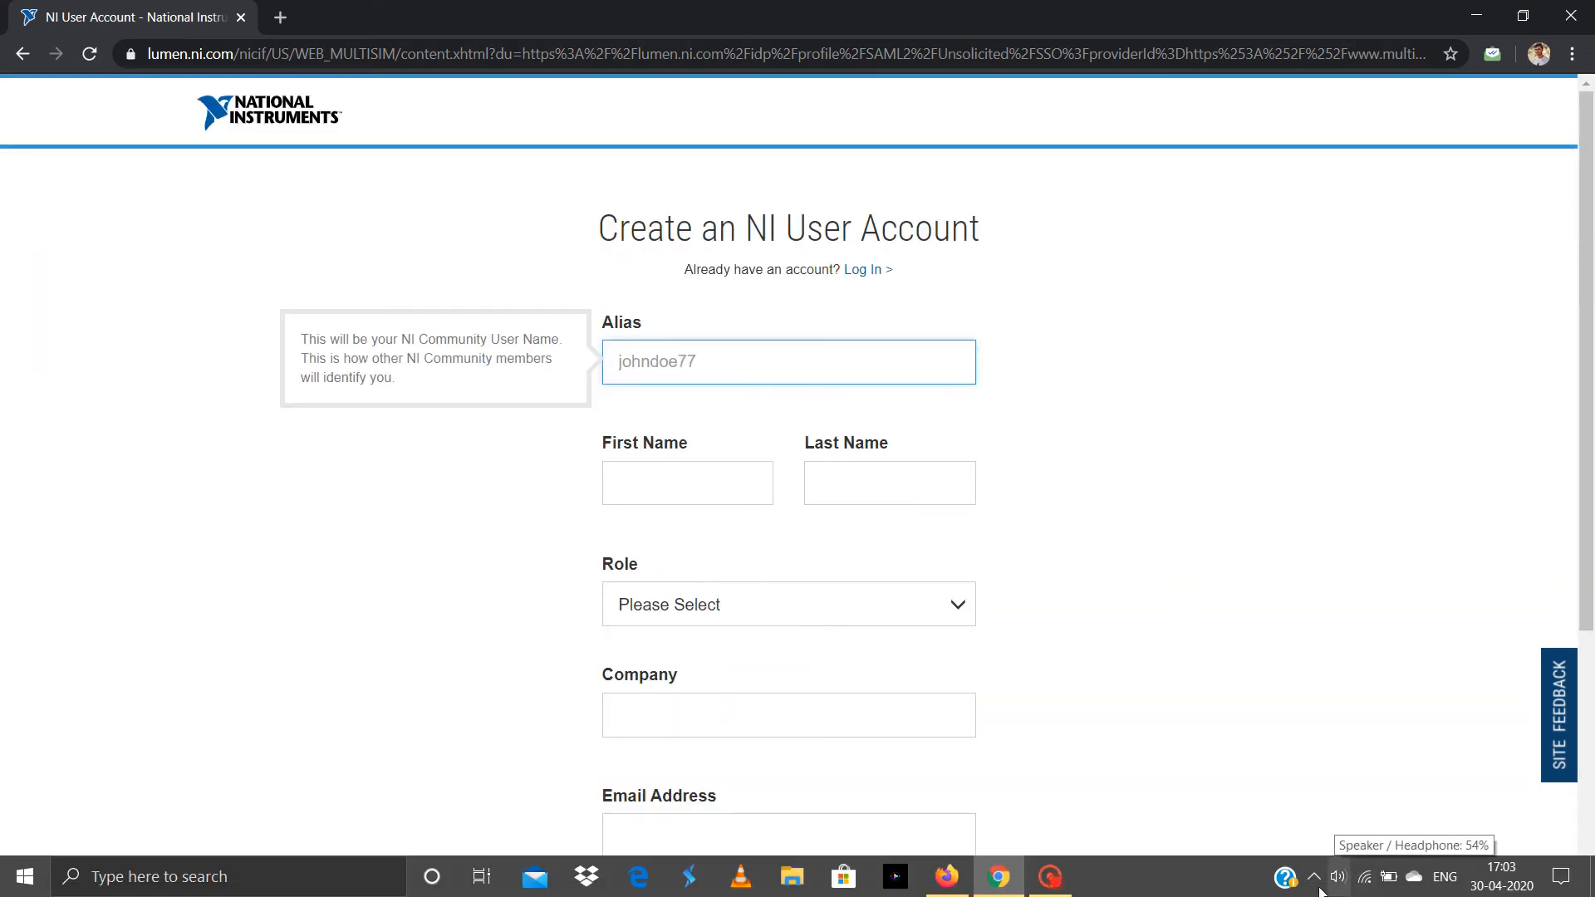
mouse_move(944, 873)
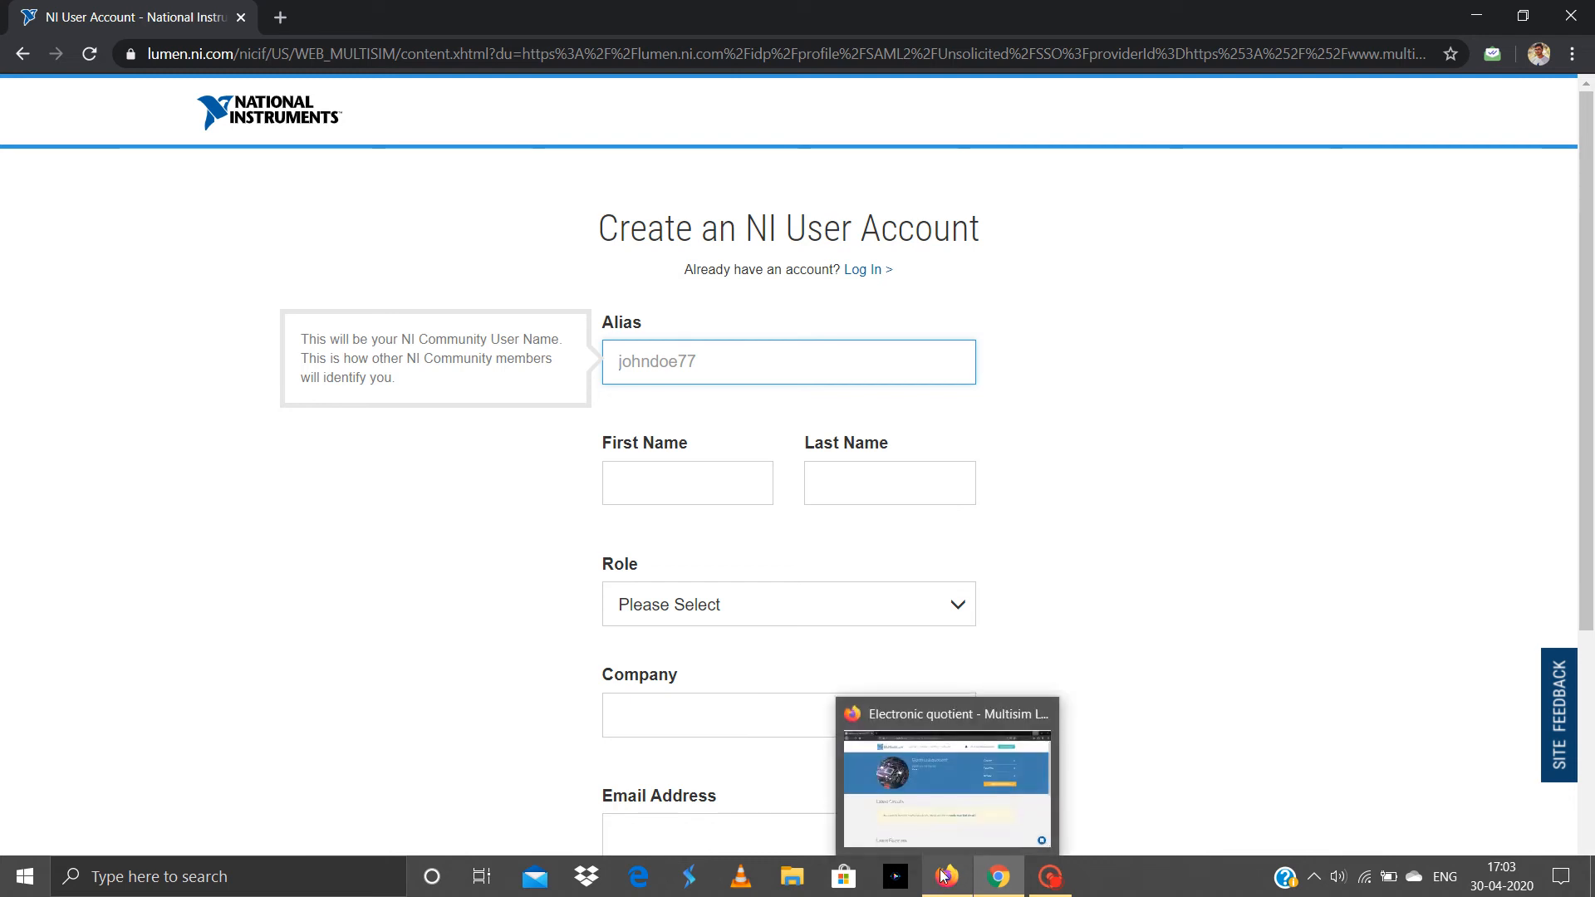
click(961, 819)
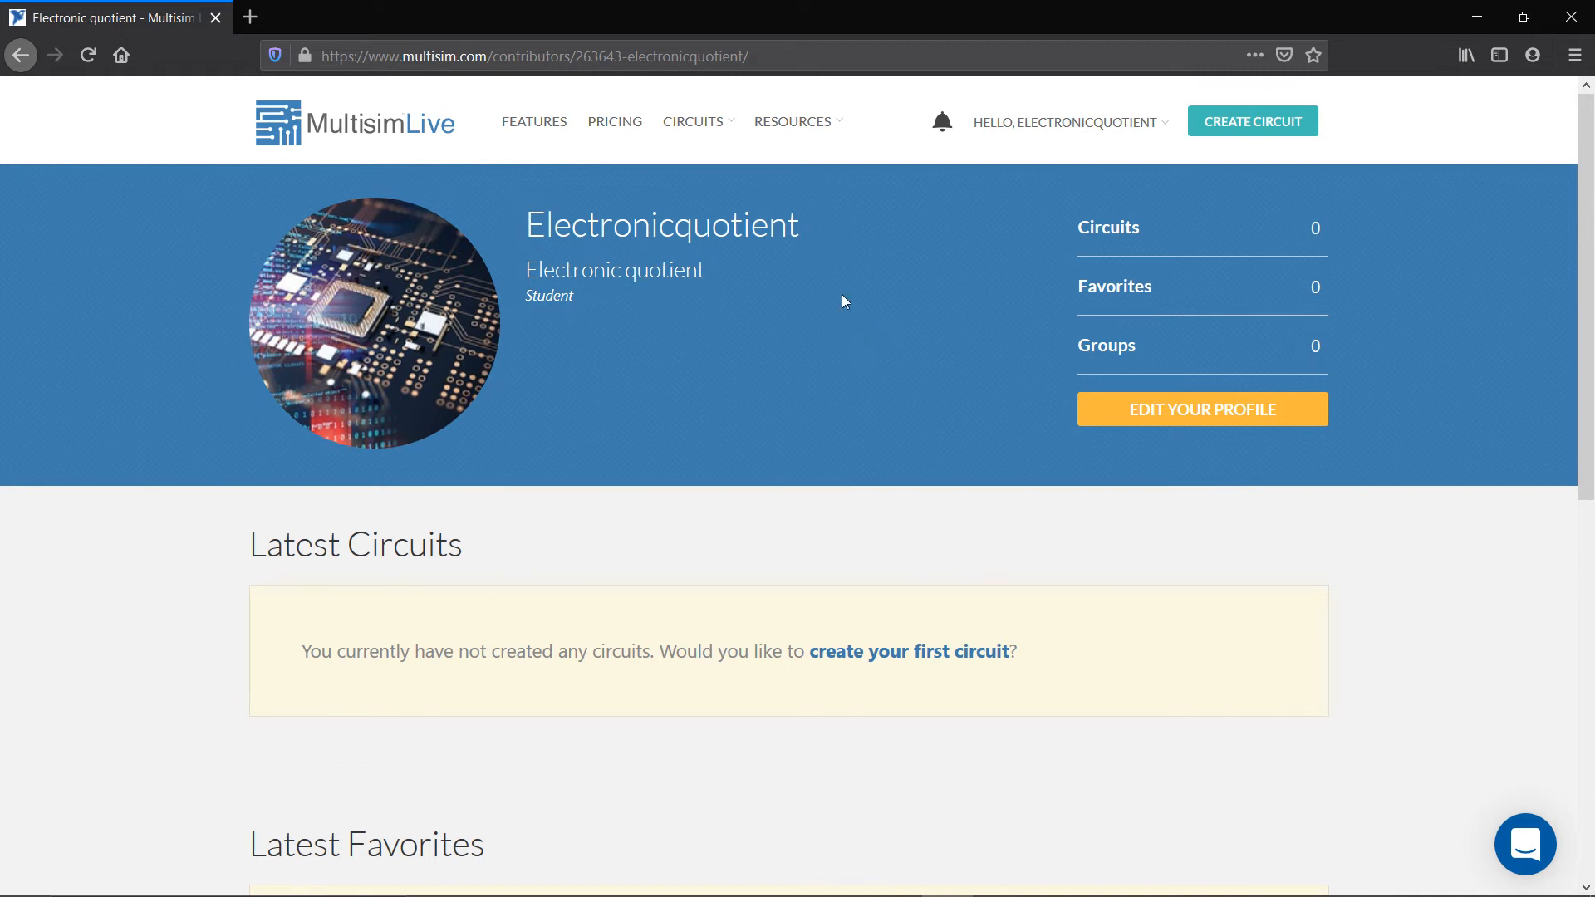
scroll(914, 306, down, 6)
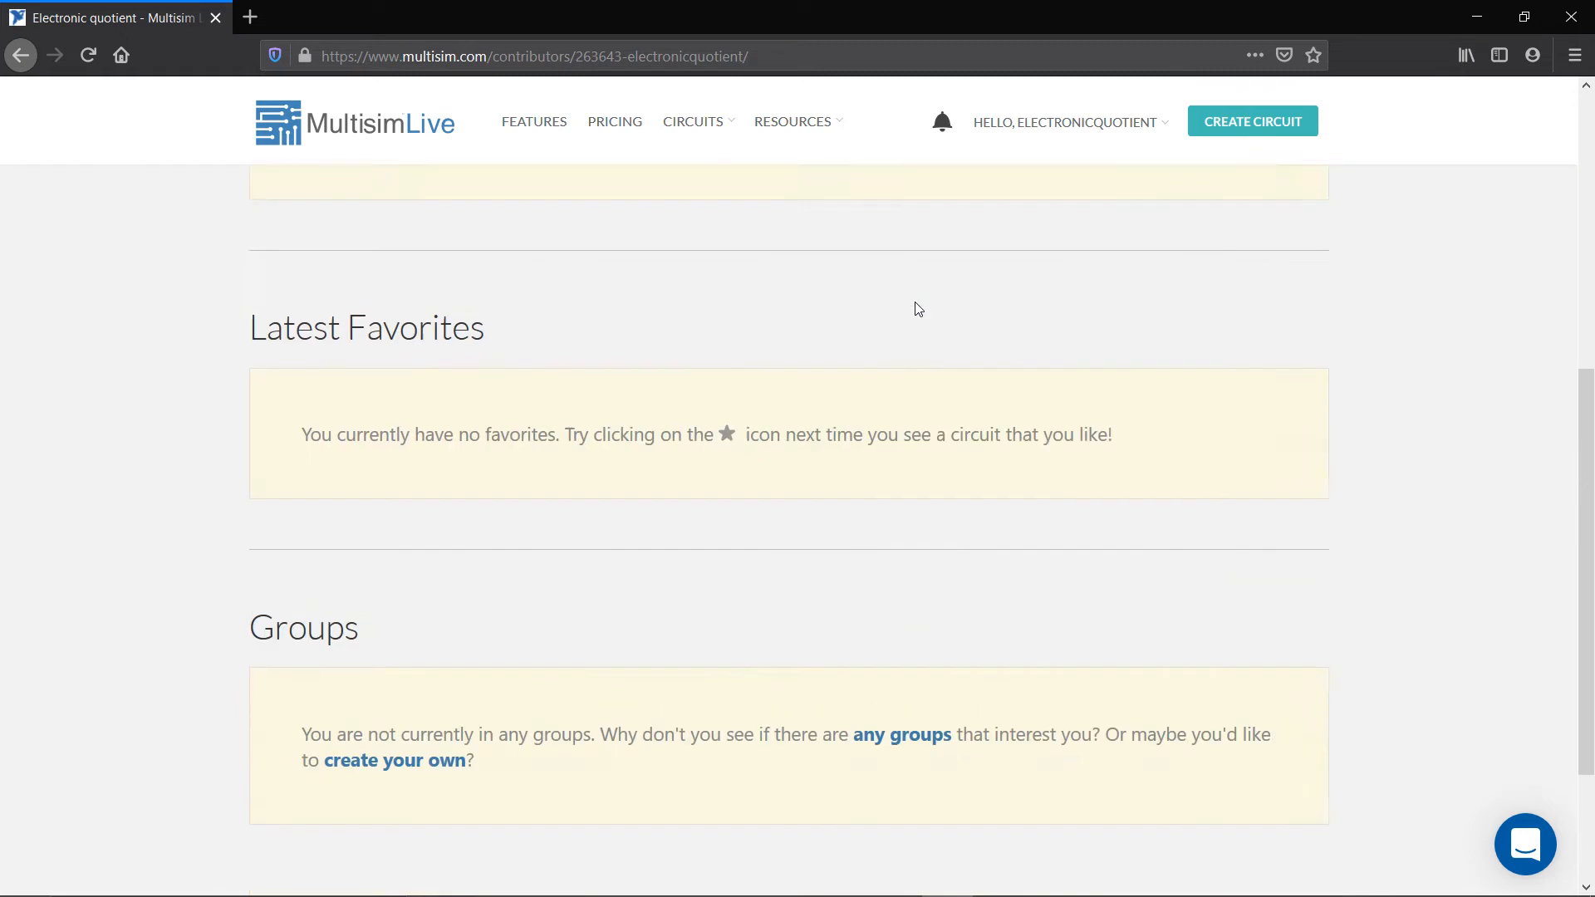
scroll(915, 305, up, 6)
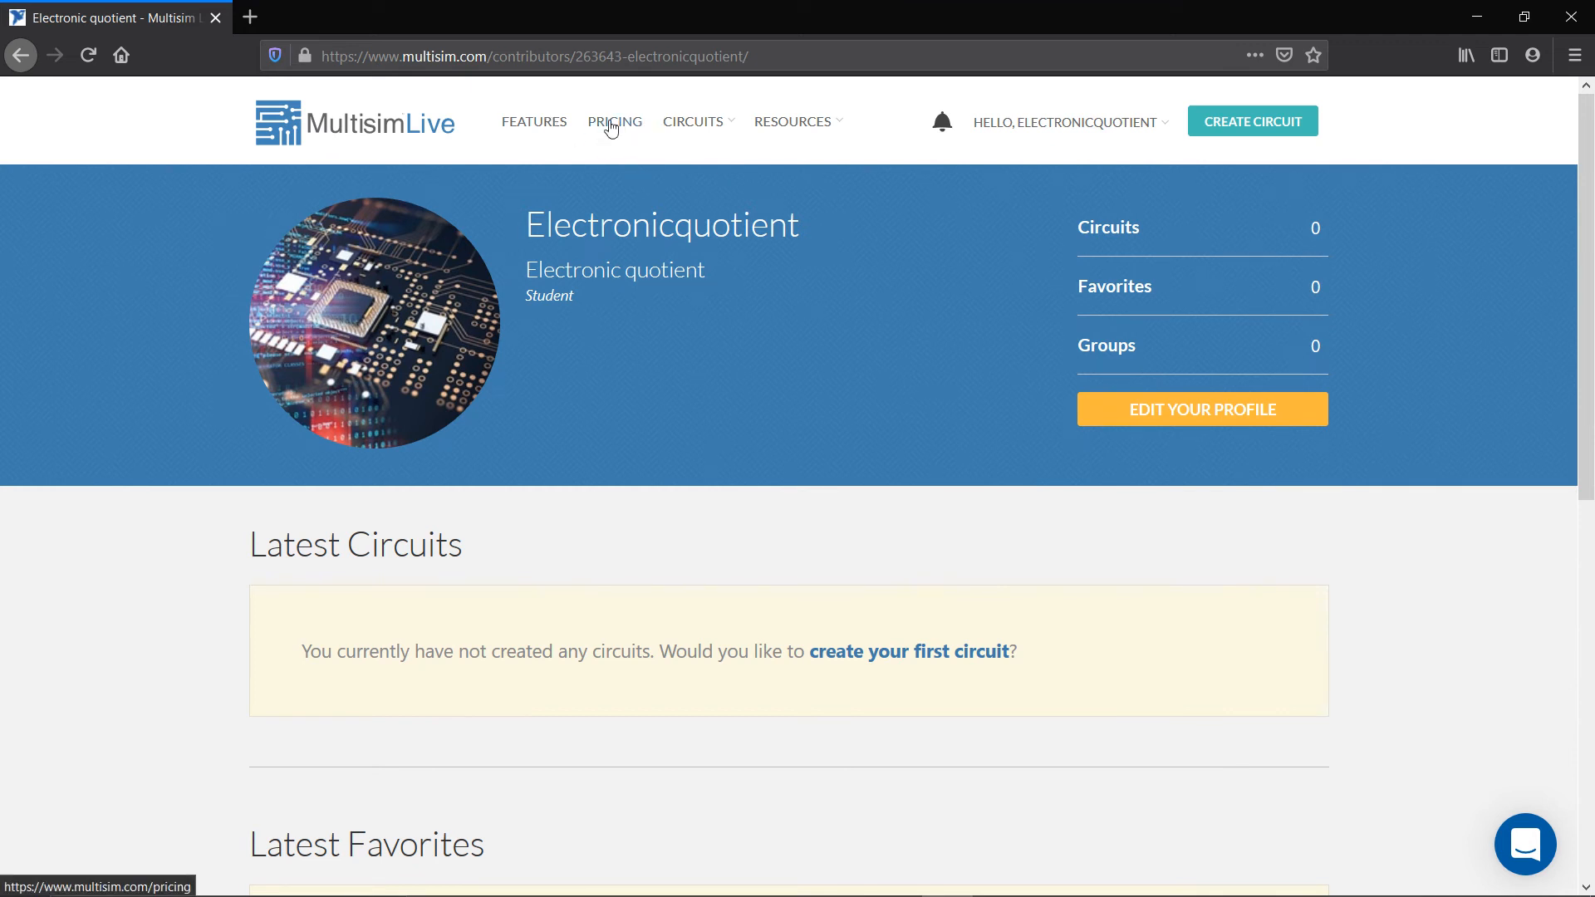
Look through the Circuits and Resources options of the Multisim Live site.
click(723, 131)
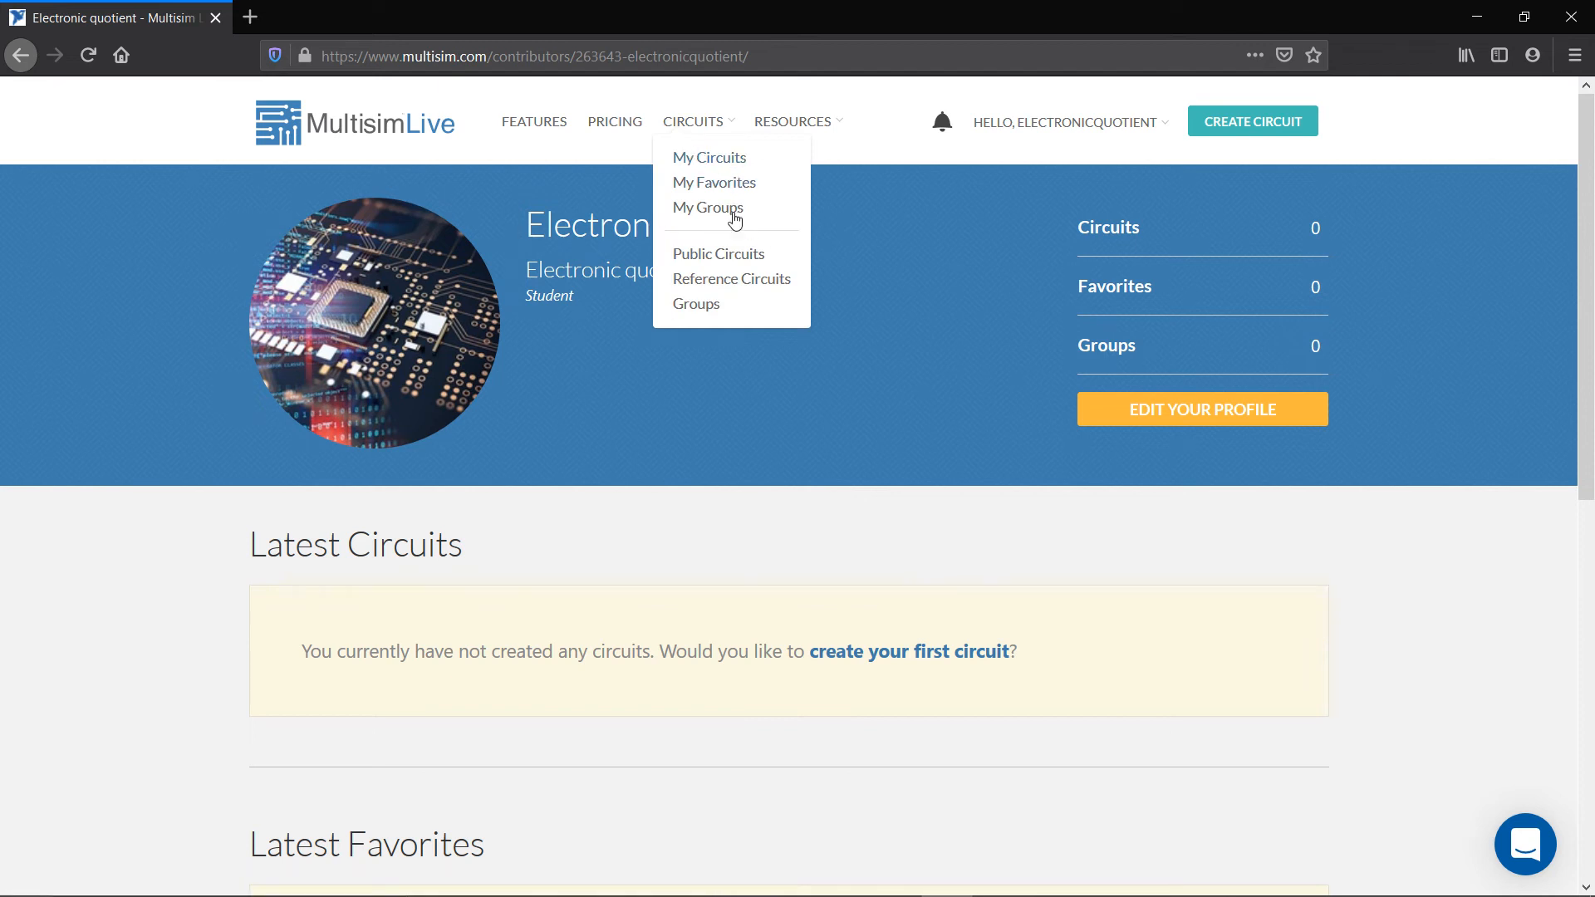
click(828, 131)
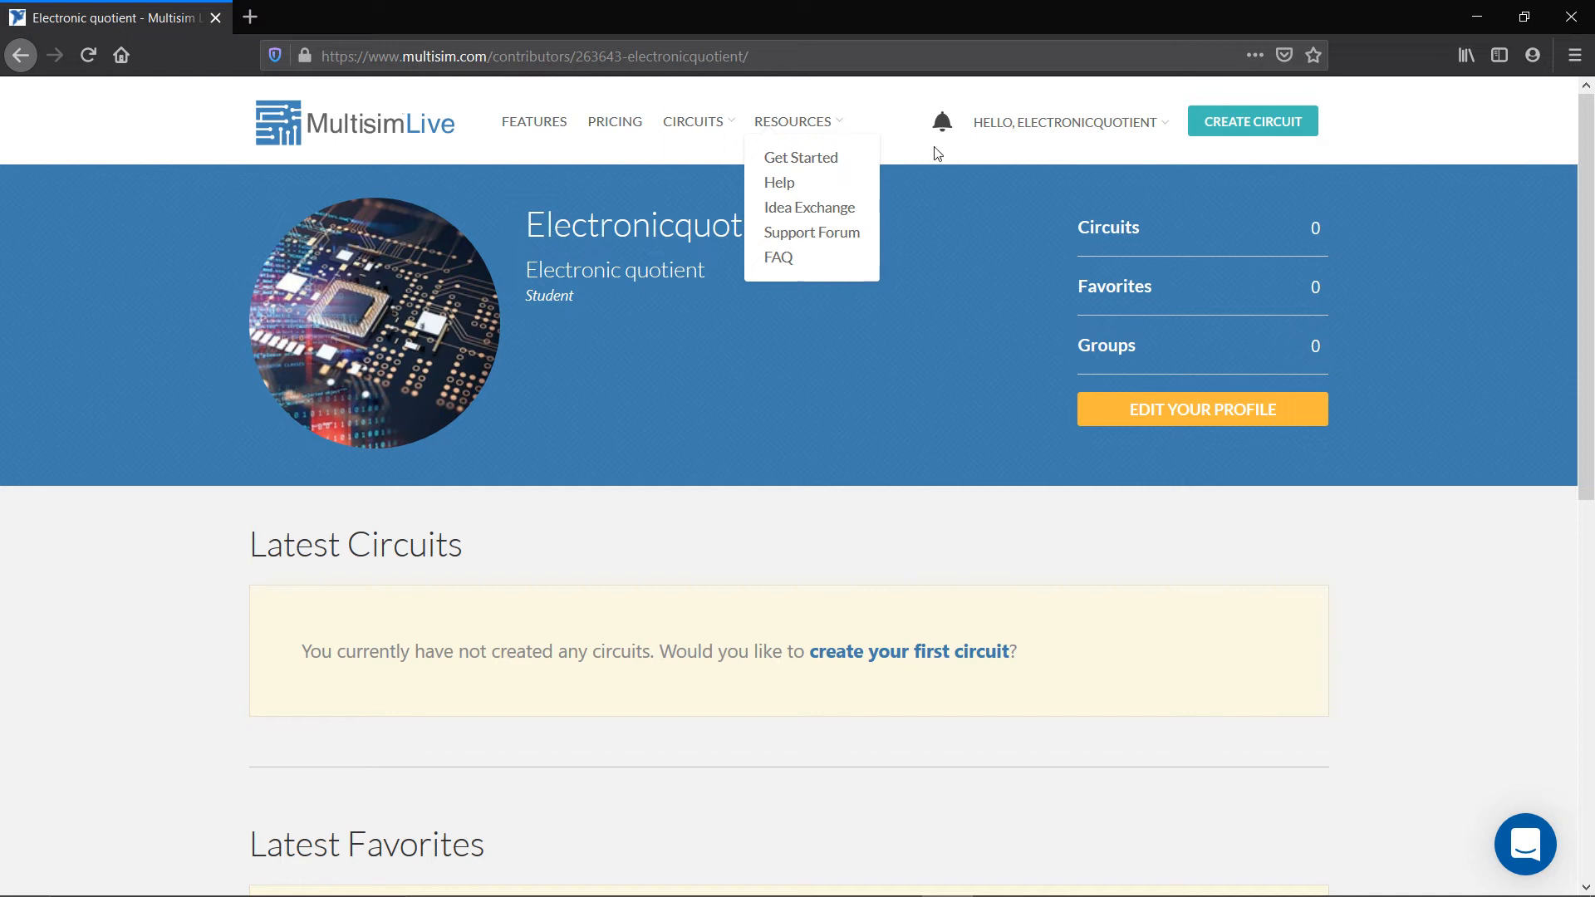
click(933, 203)
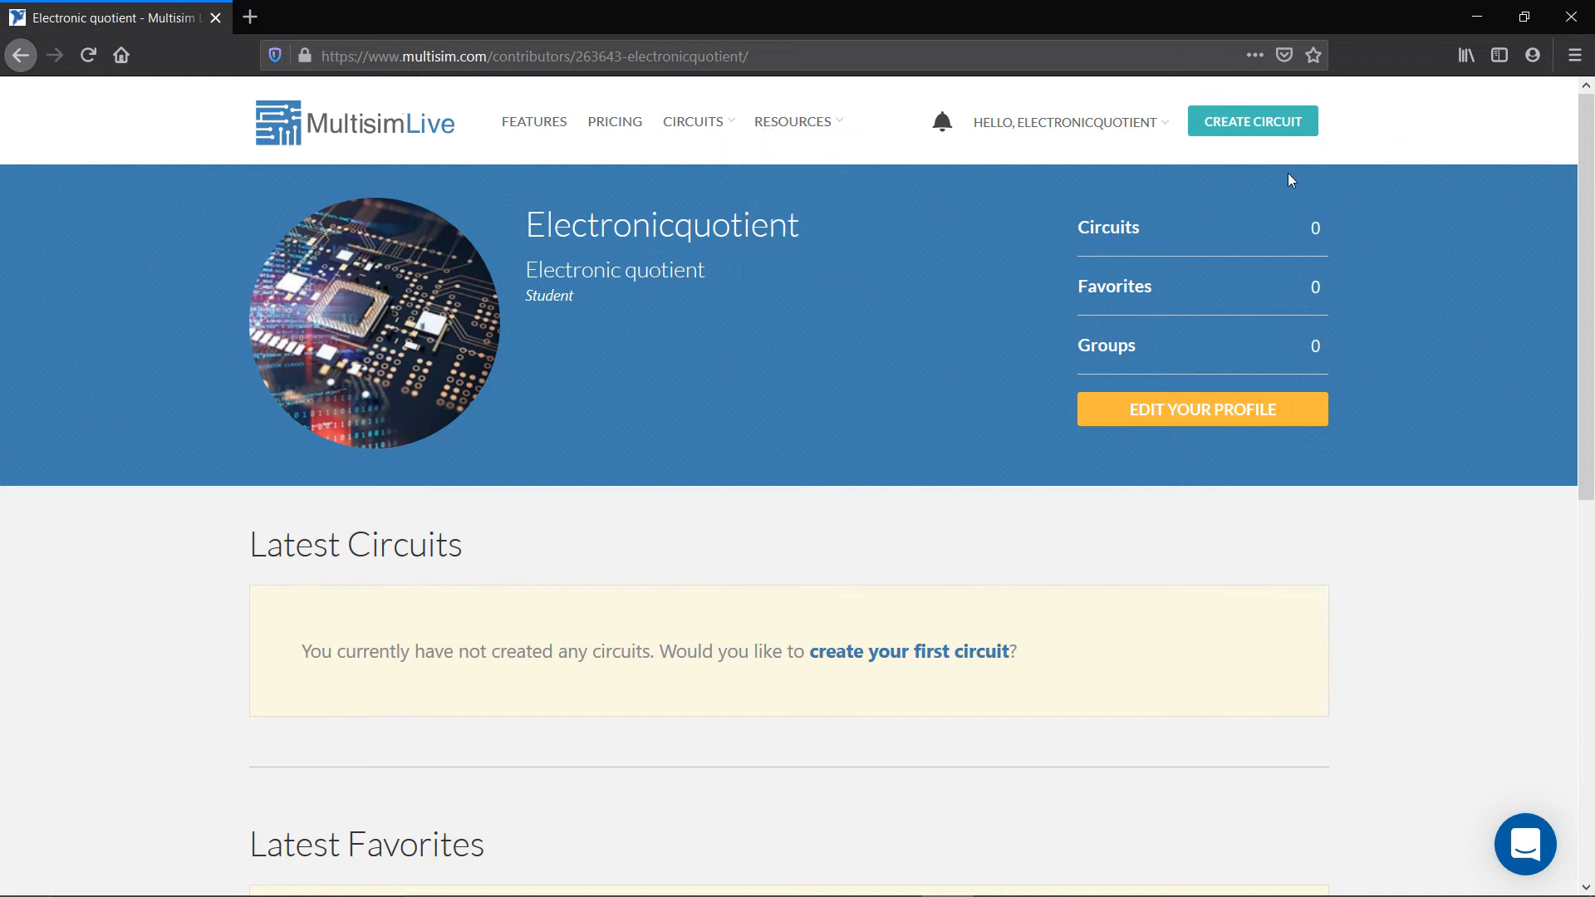
Create a new circuit and preview the Grapher and Split views before returning to the Schematic view.
click(1262, 135)
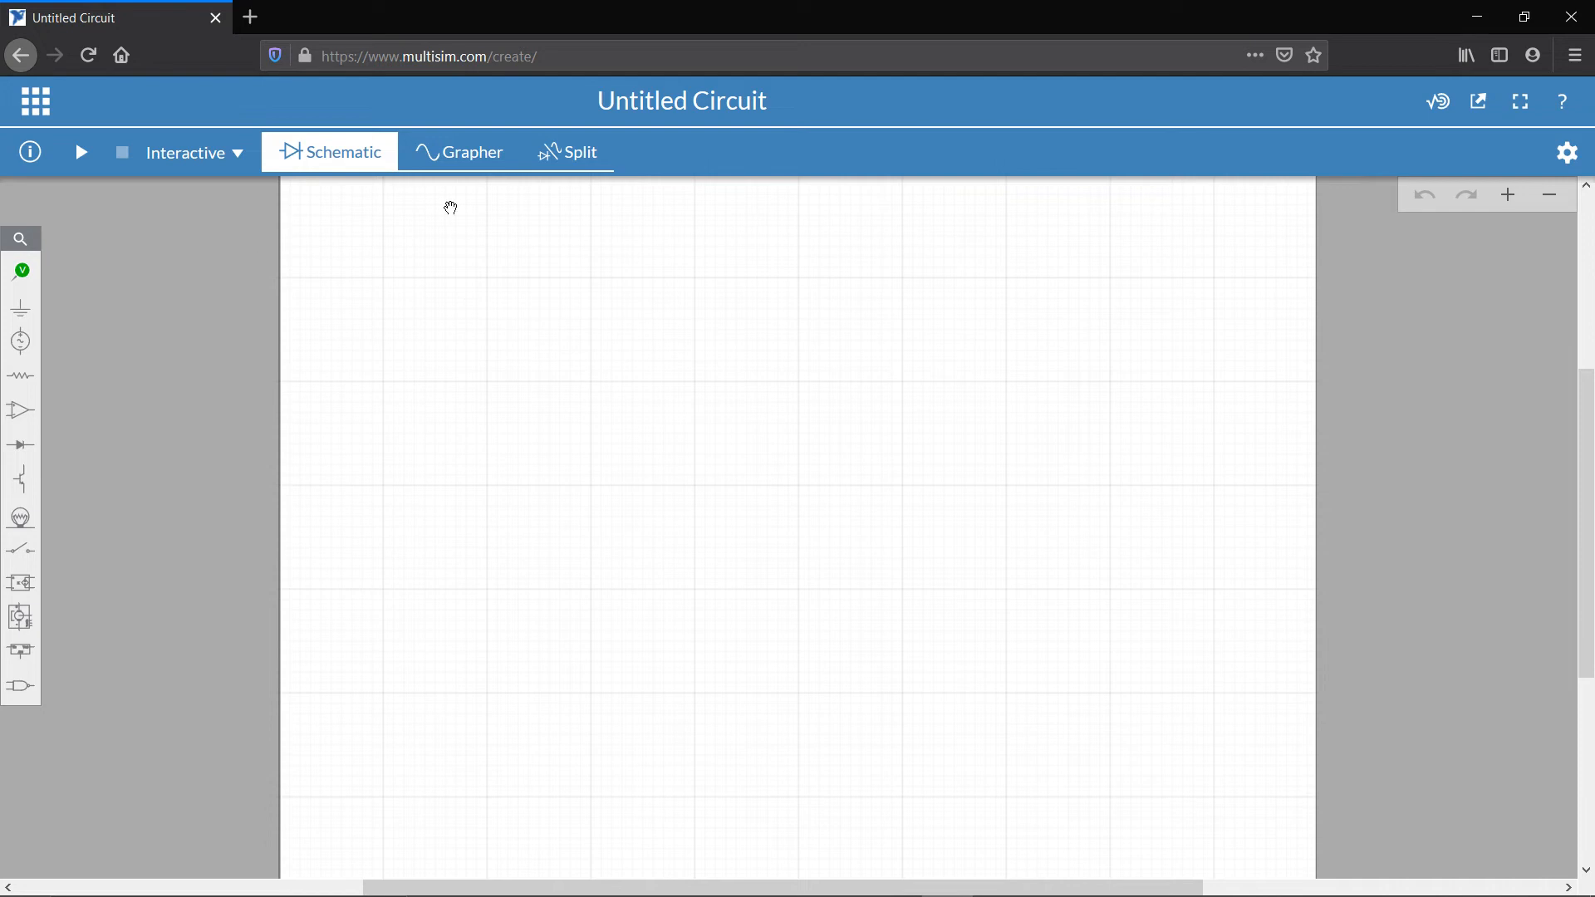
click(468, 160)
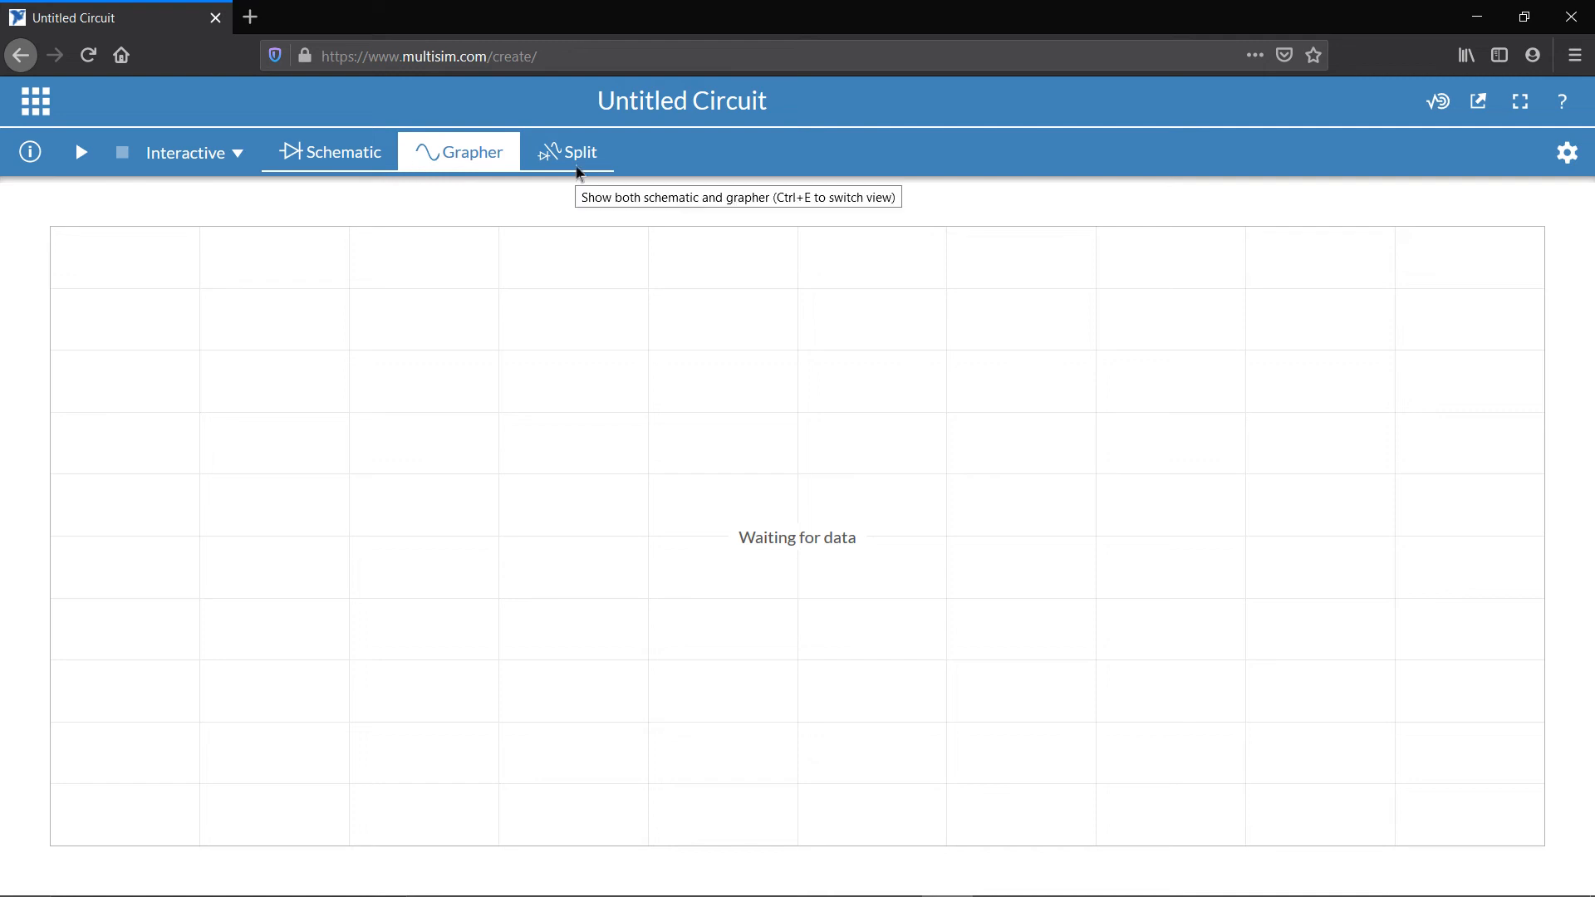
click(573, 157)
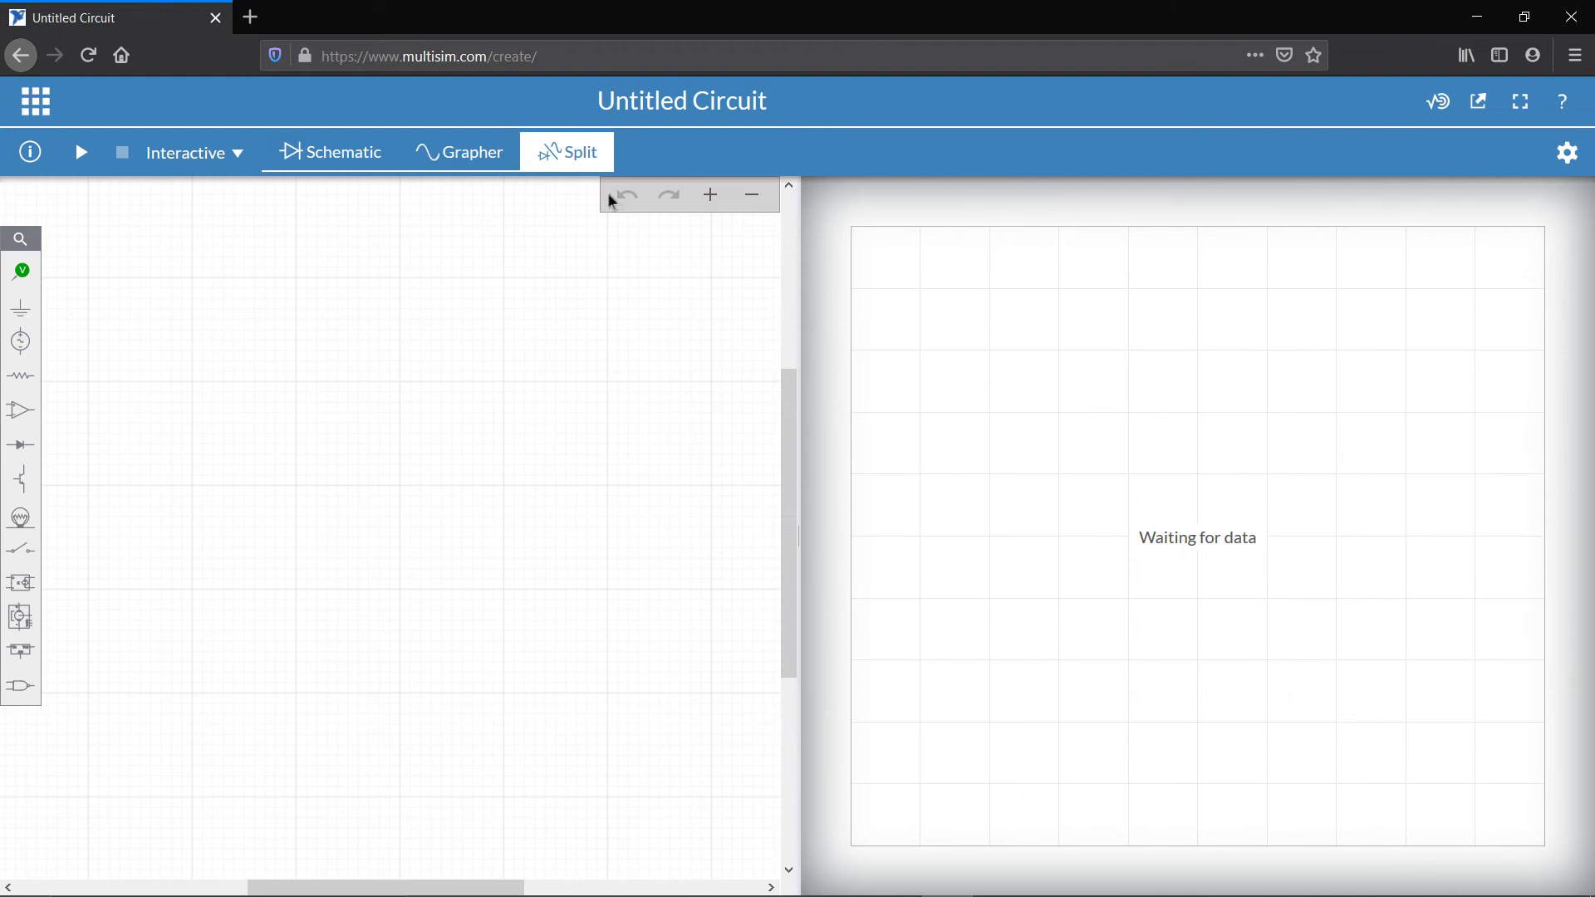
click(297, 167)
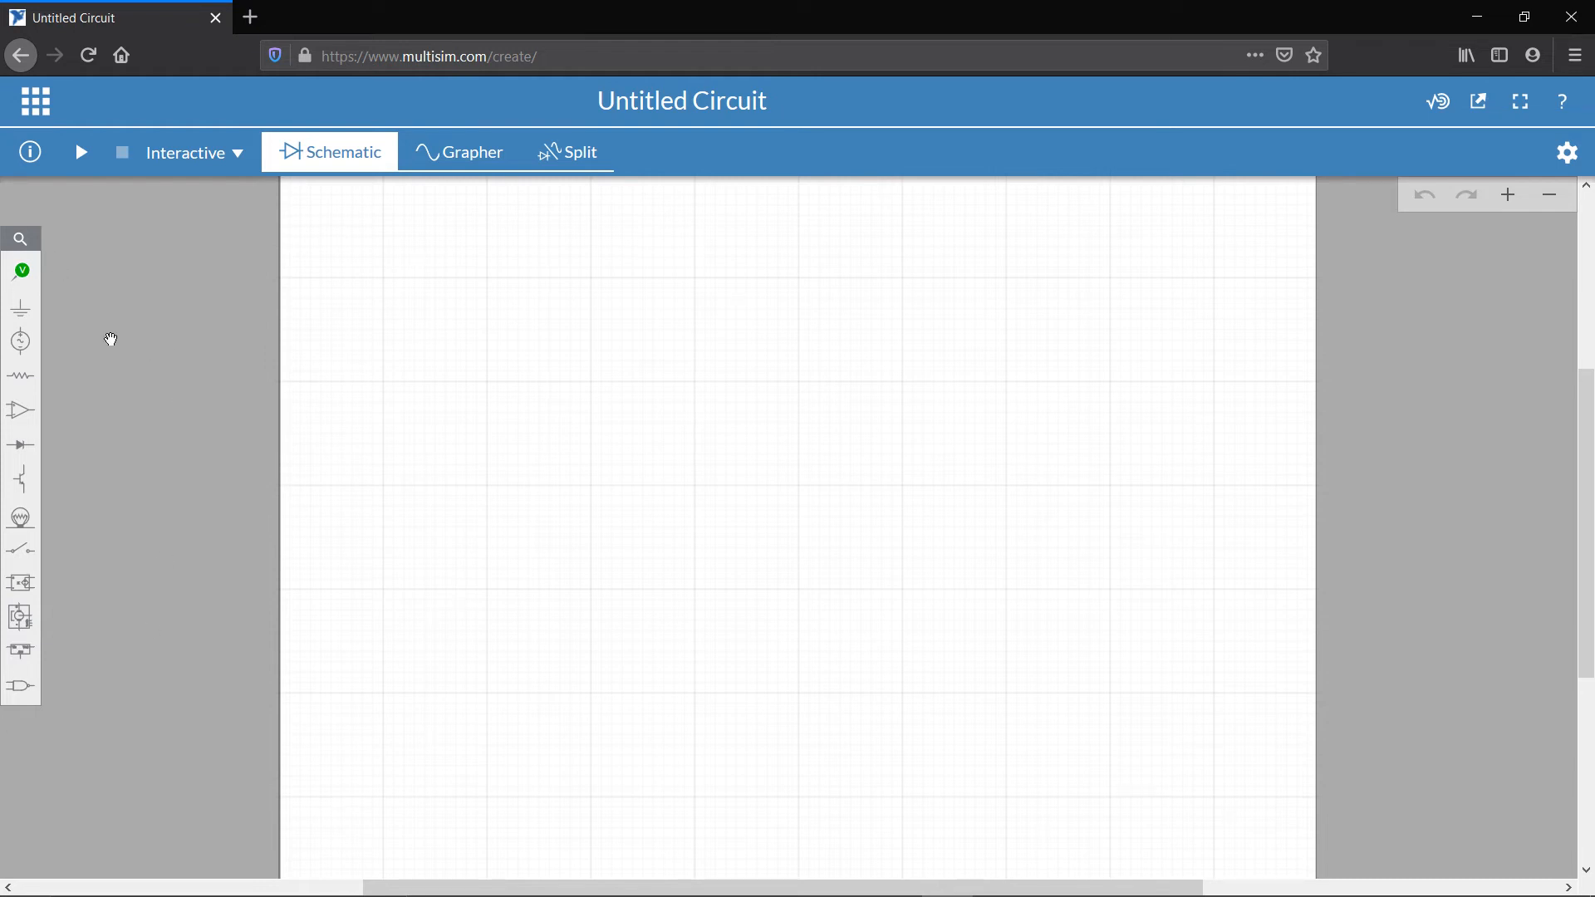
Examine the component categories available for the schematic, from Analysis and annotation and Sources through Electromechanical and Power.
click(21, 271)
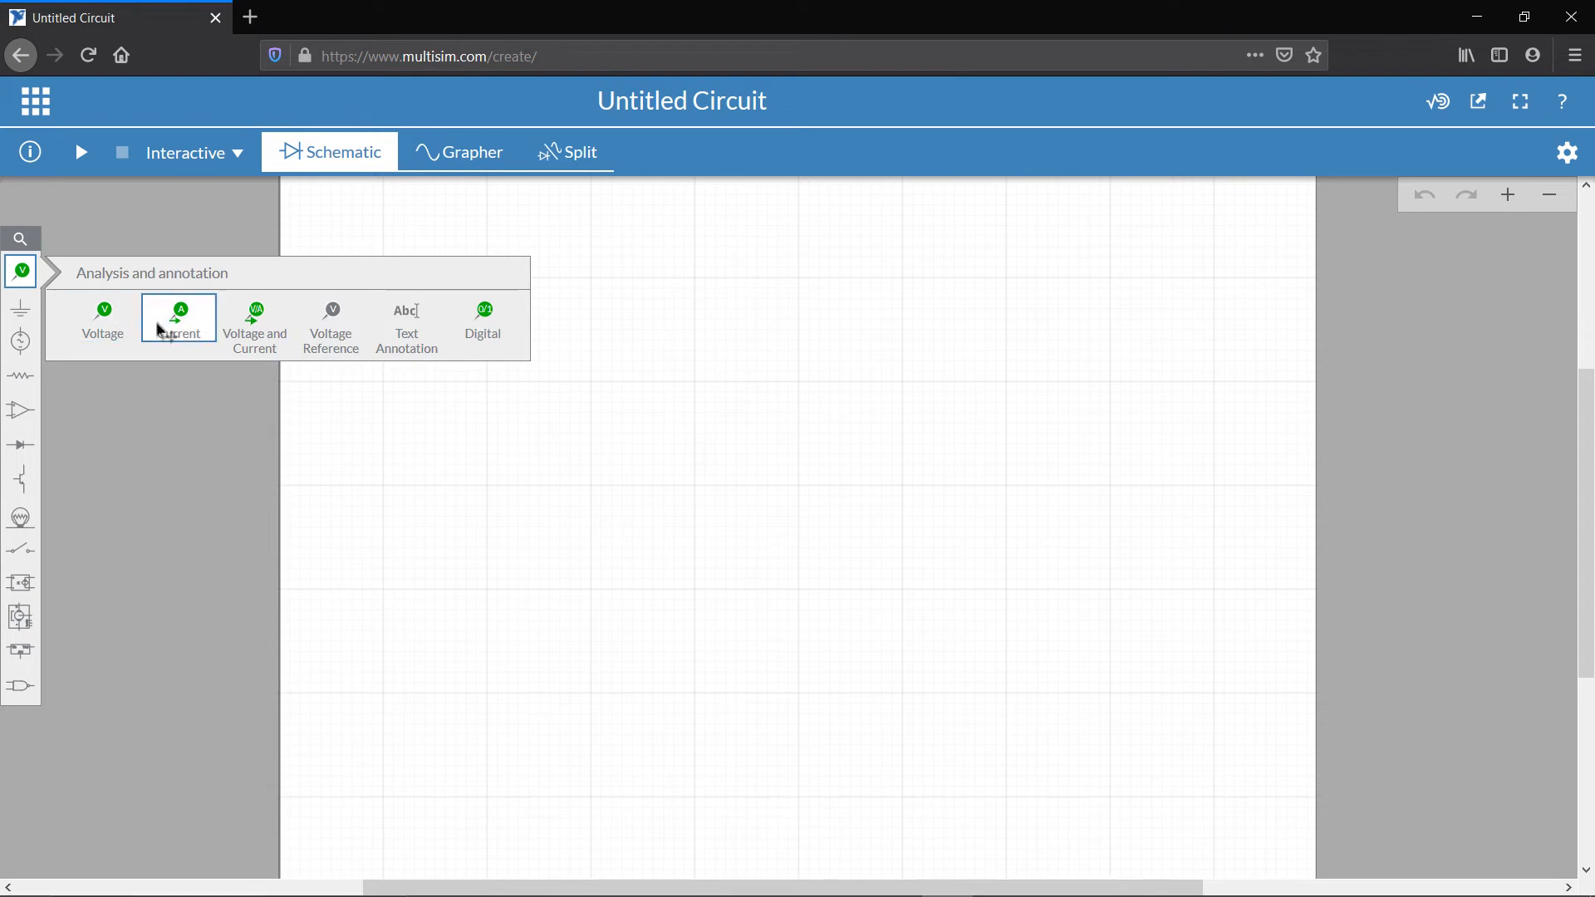
click(15, 315)
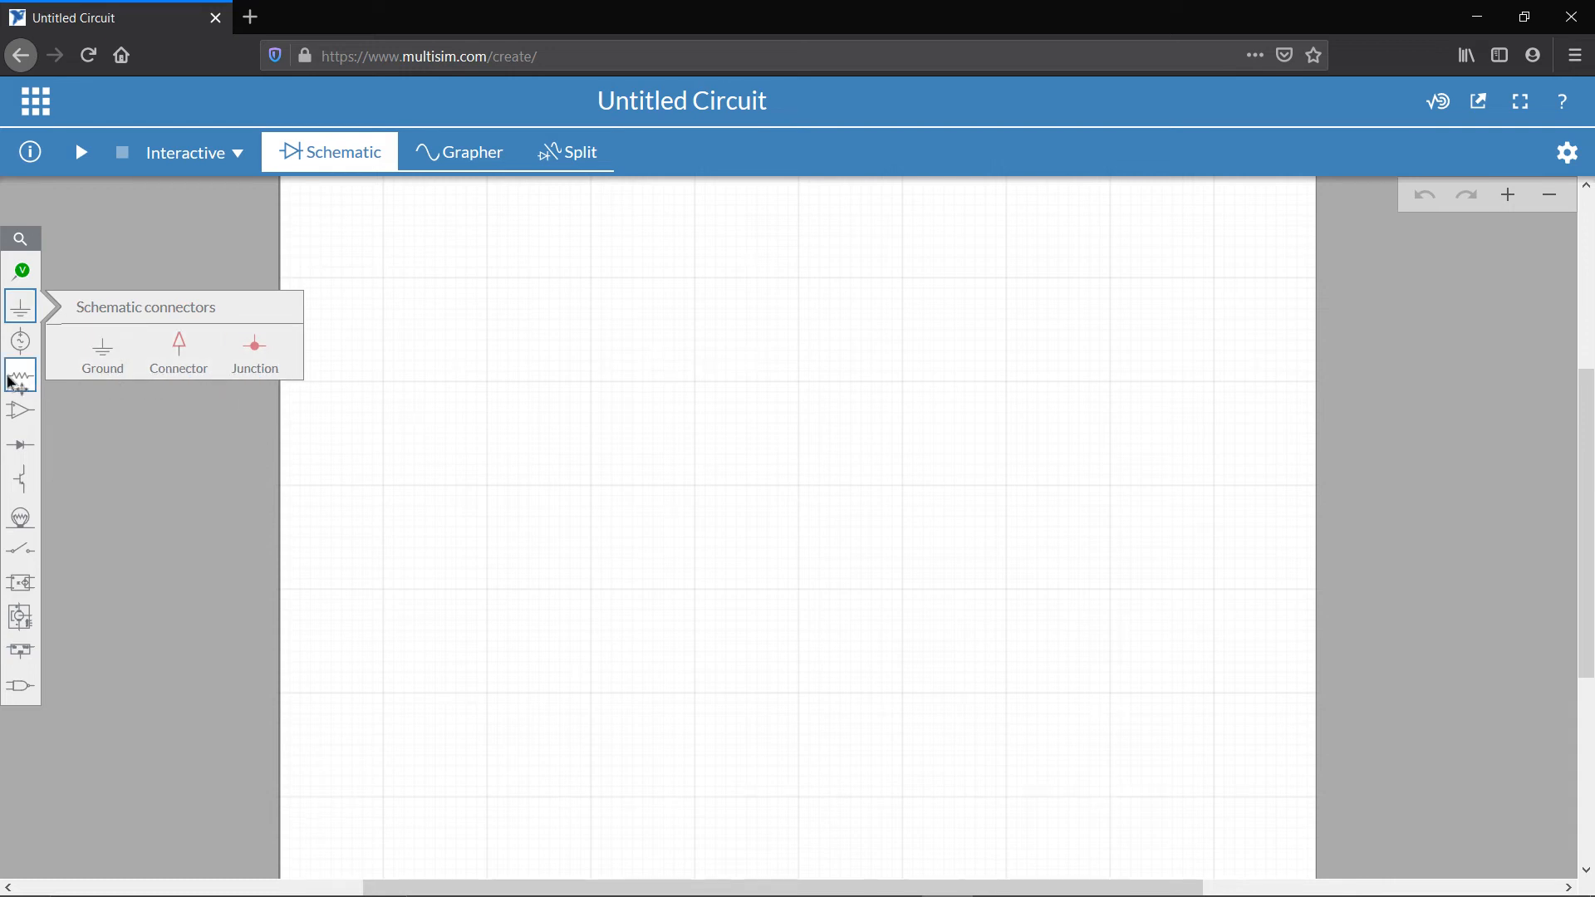
click(27, 353)
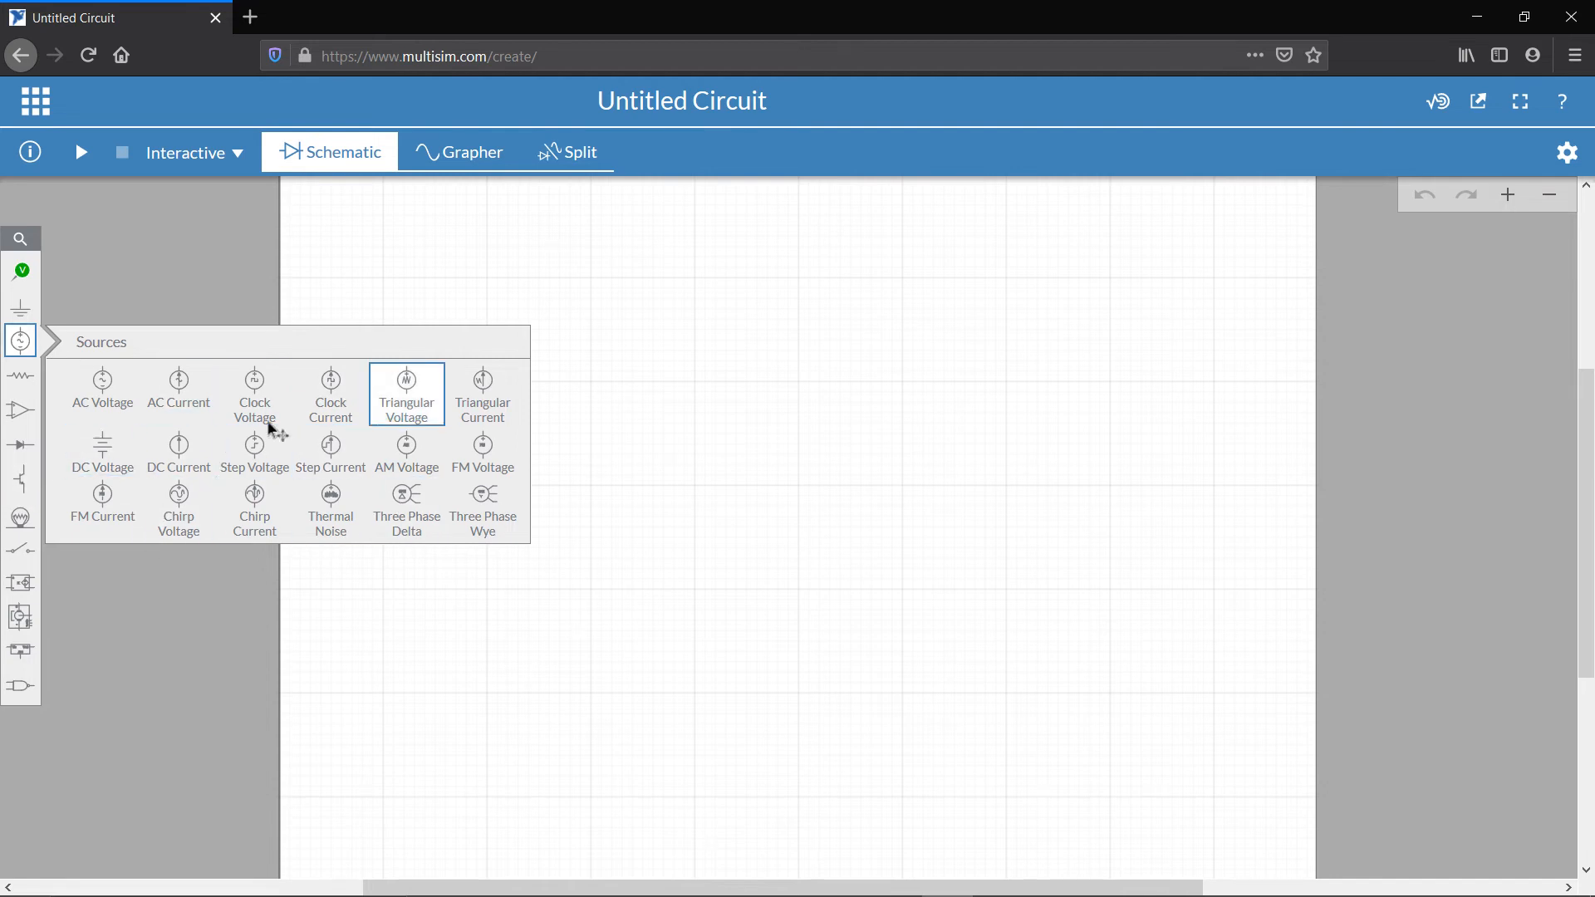
click(22, 386)
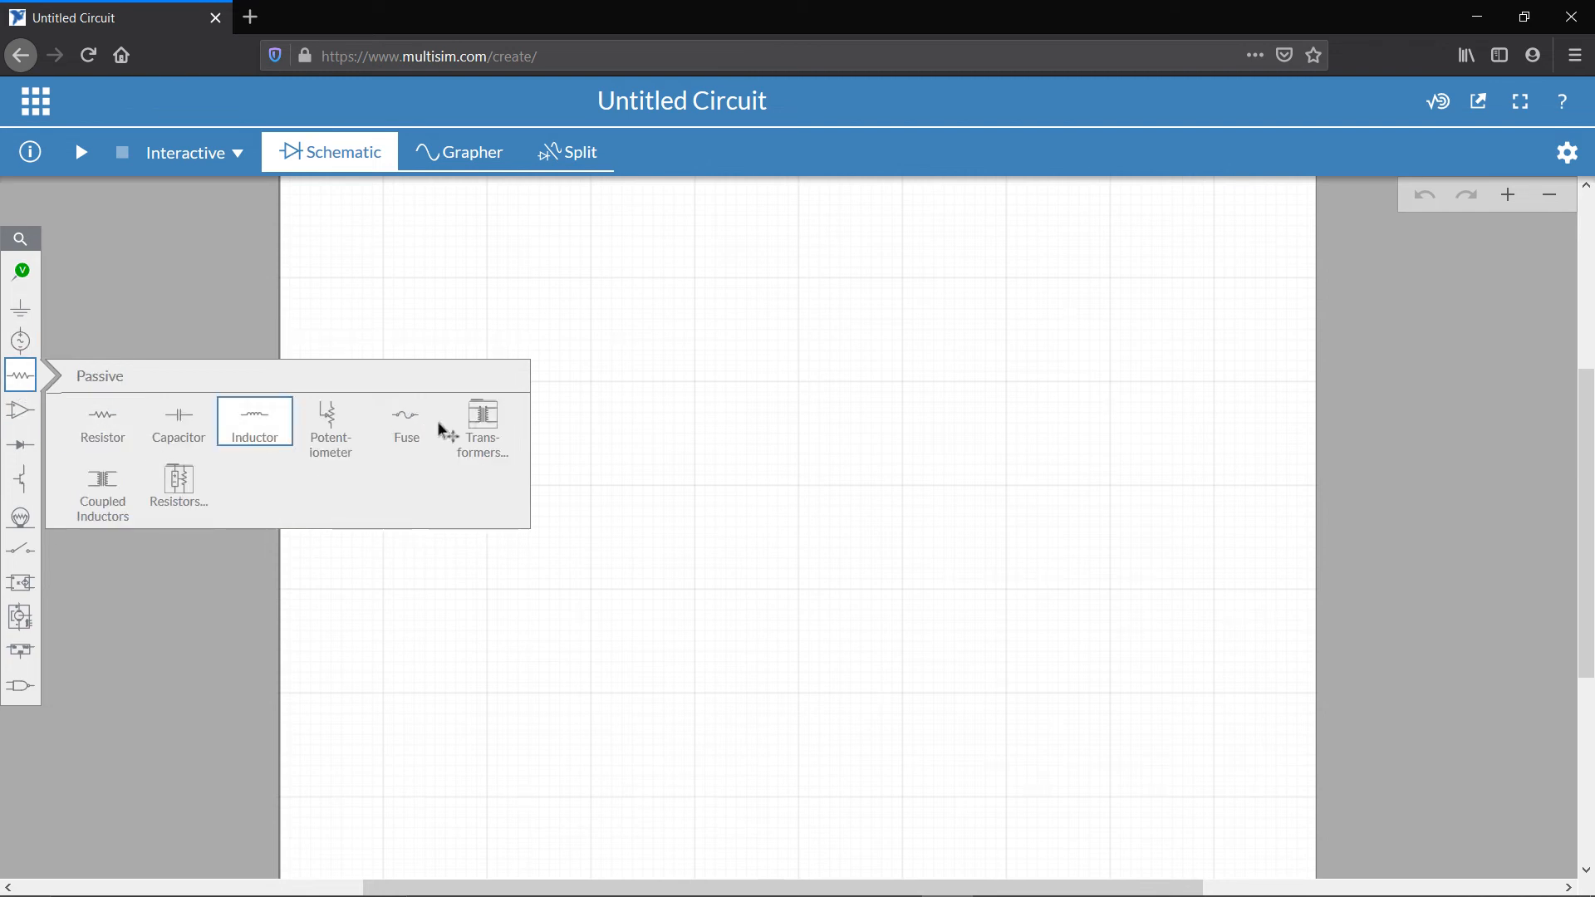
click(32, 421)
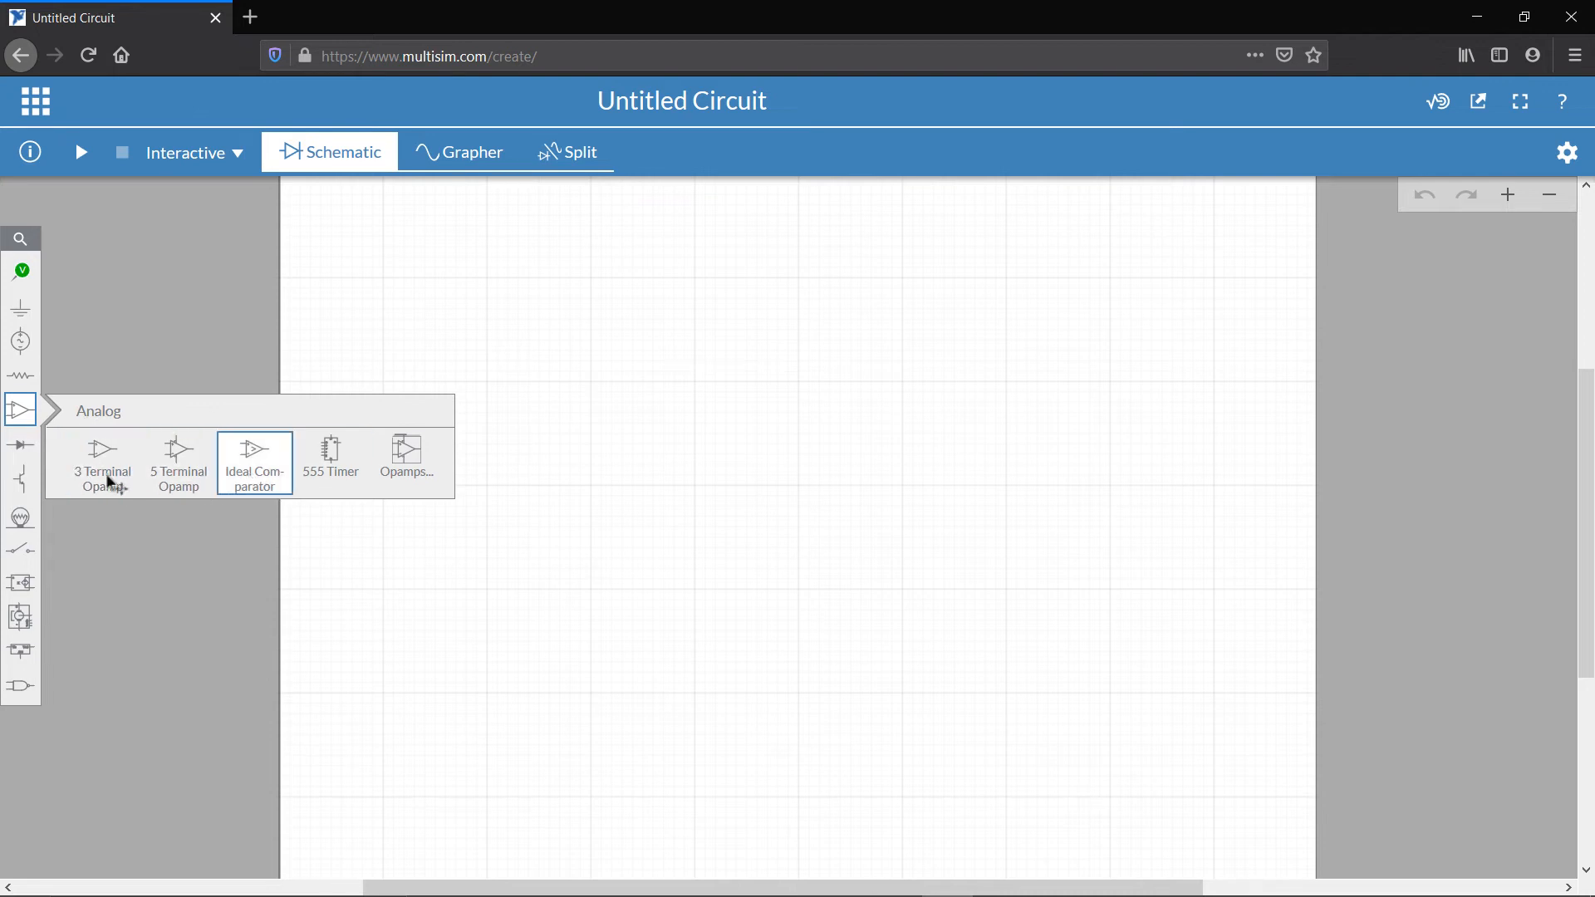
click(19, 447)
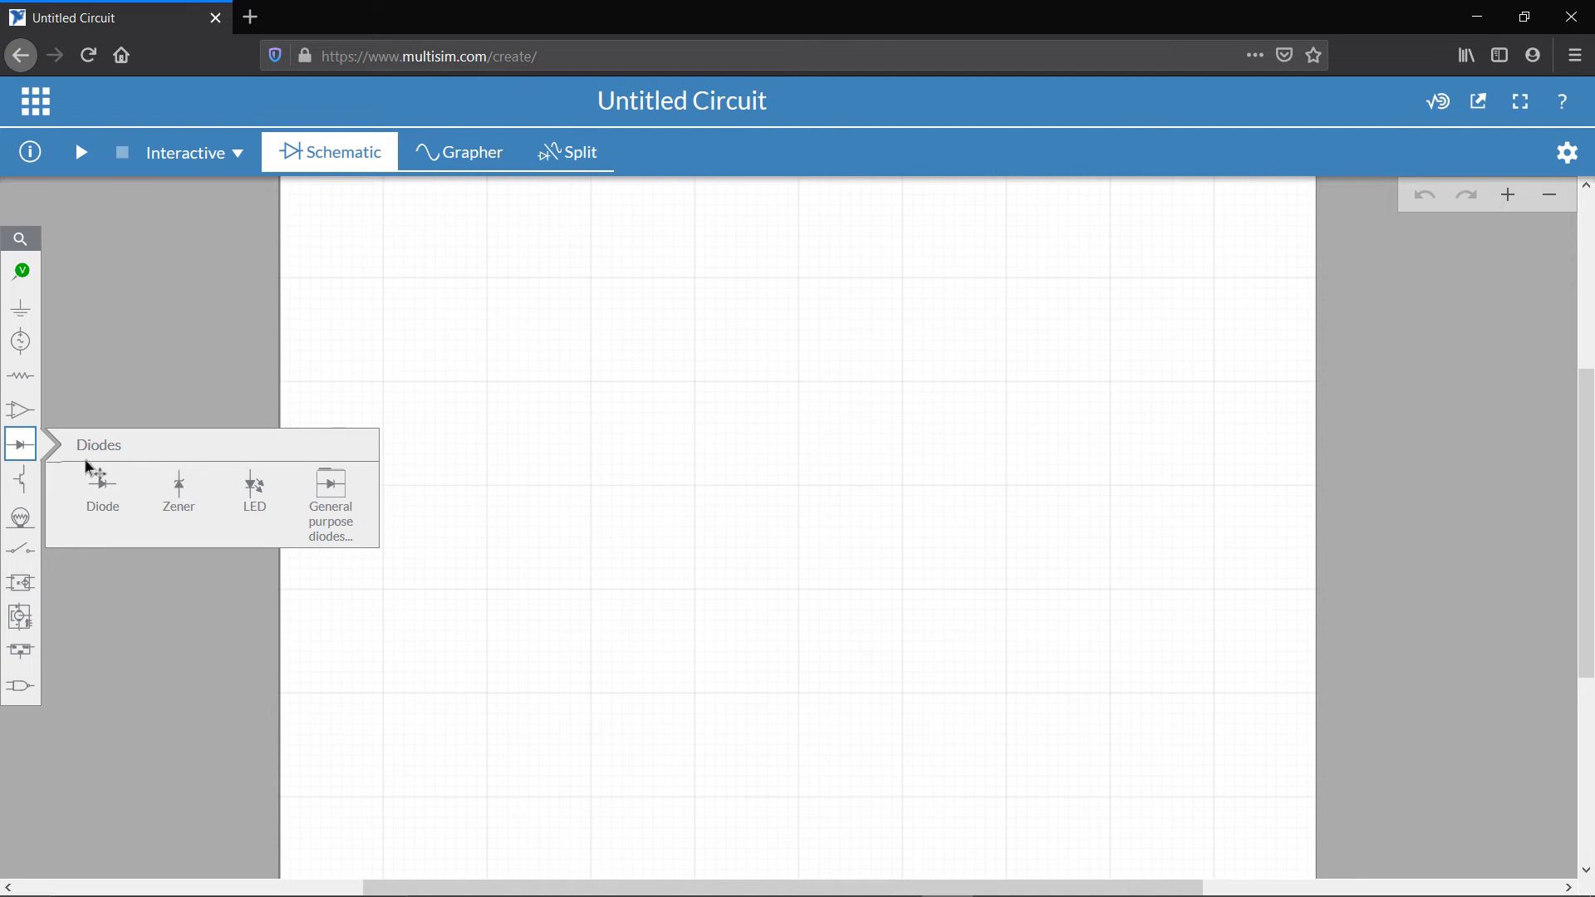
click(23, 487)
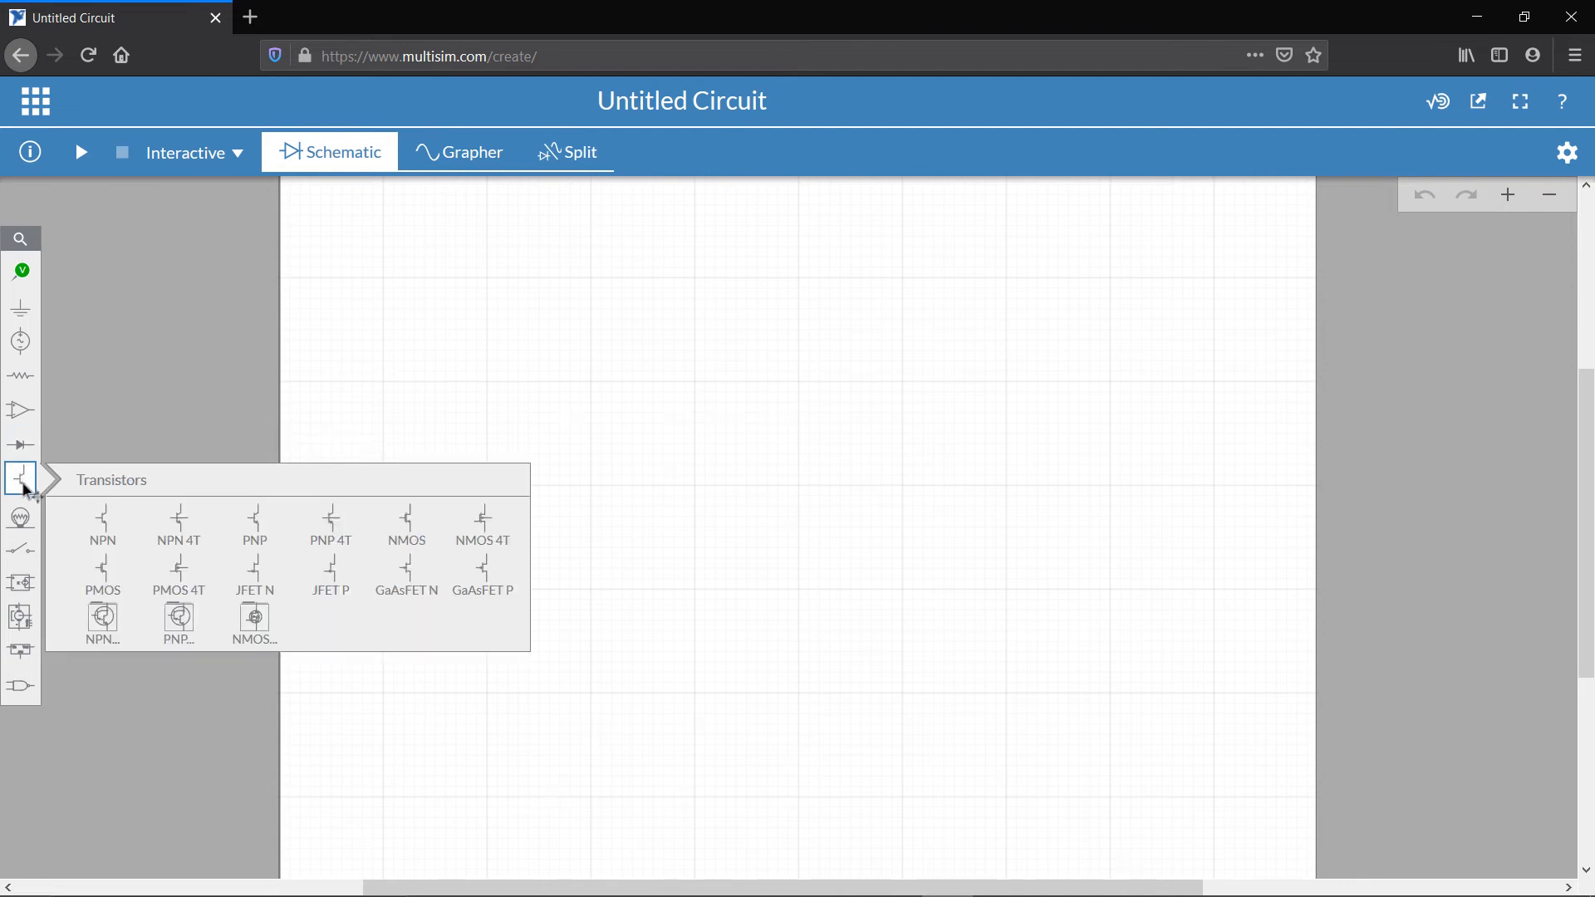
click(10, 523)
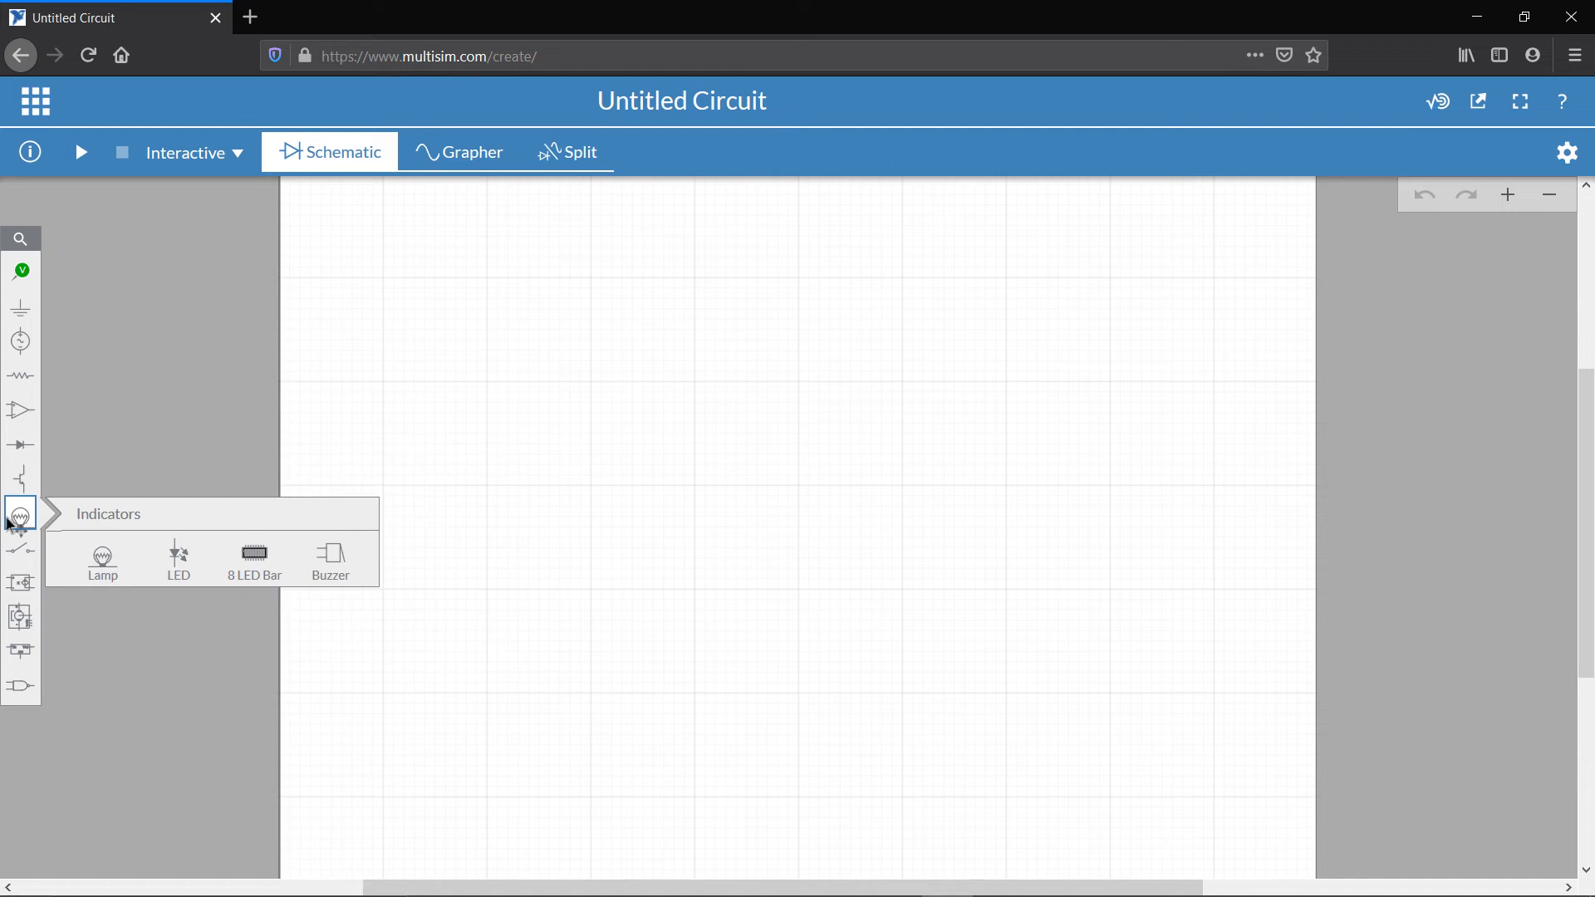
click(22, 546)
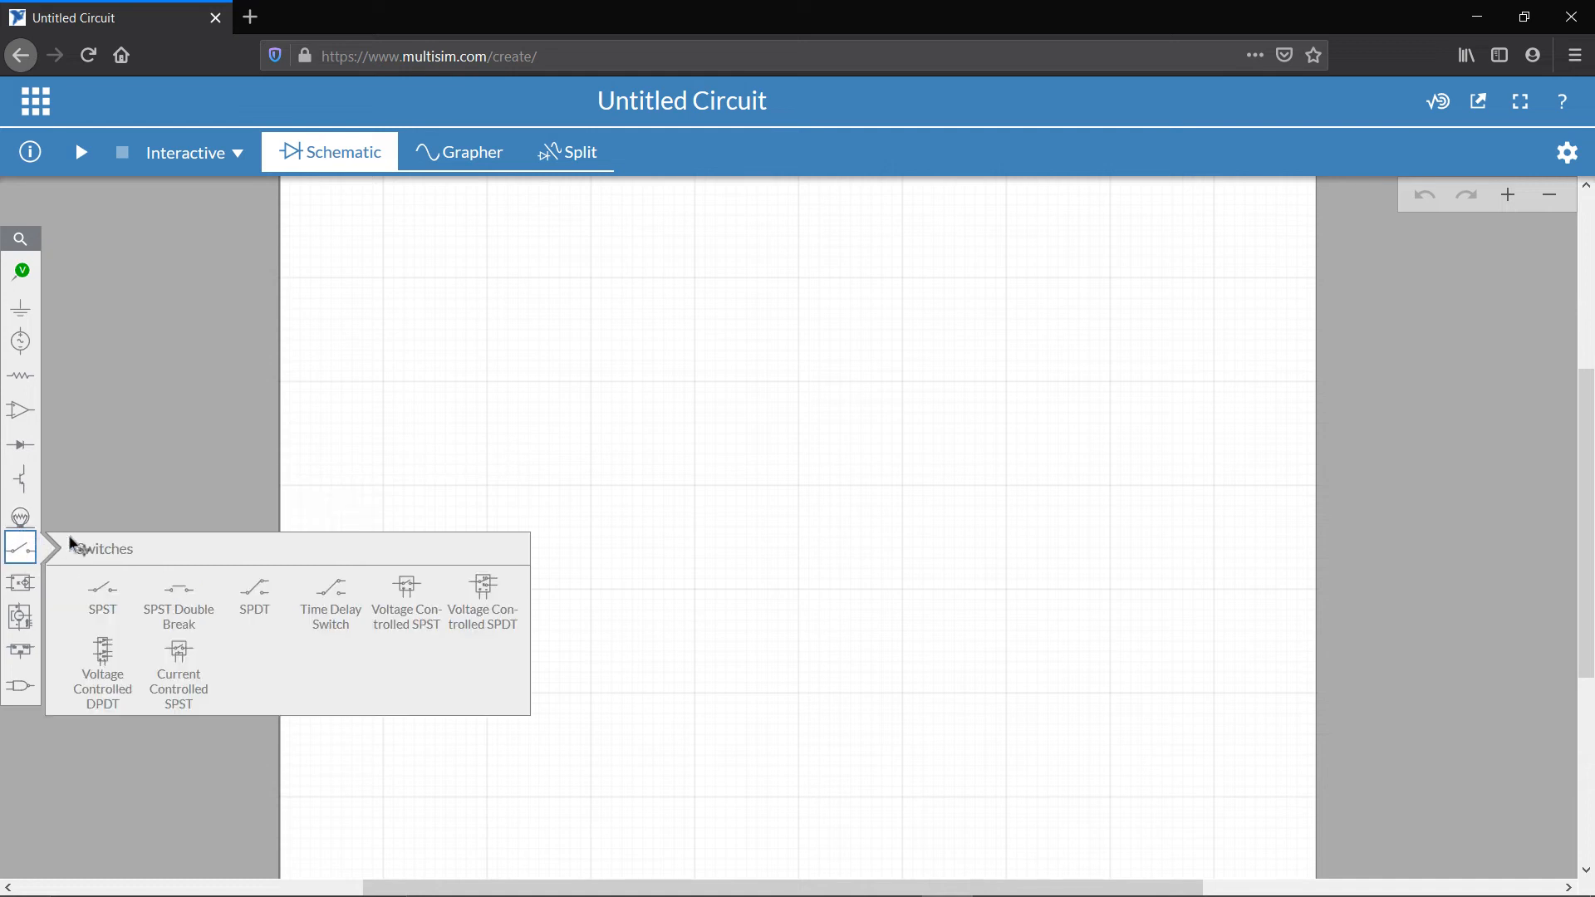
click(23, 591)
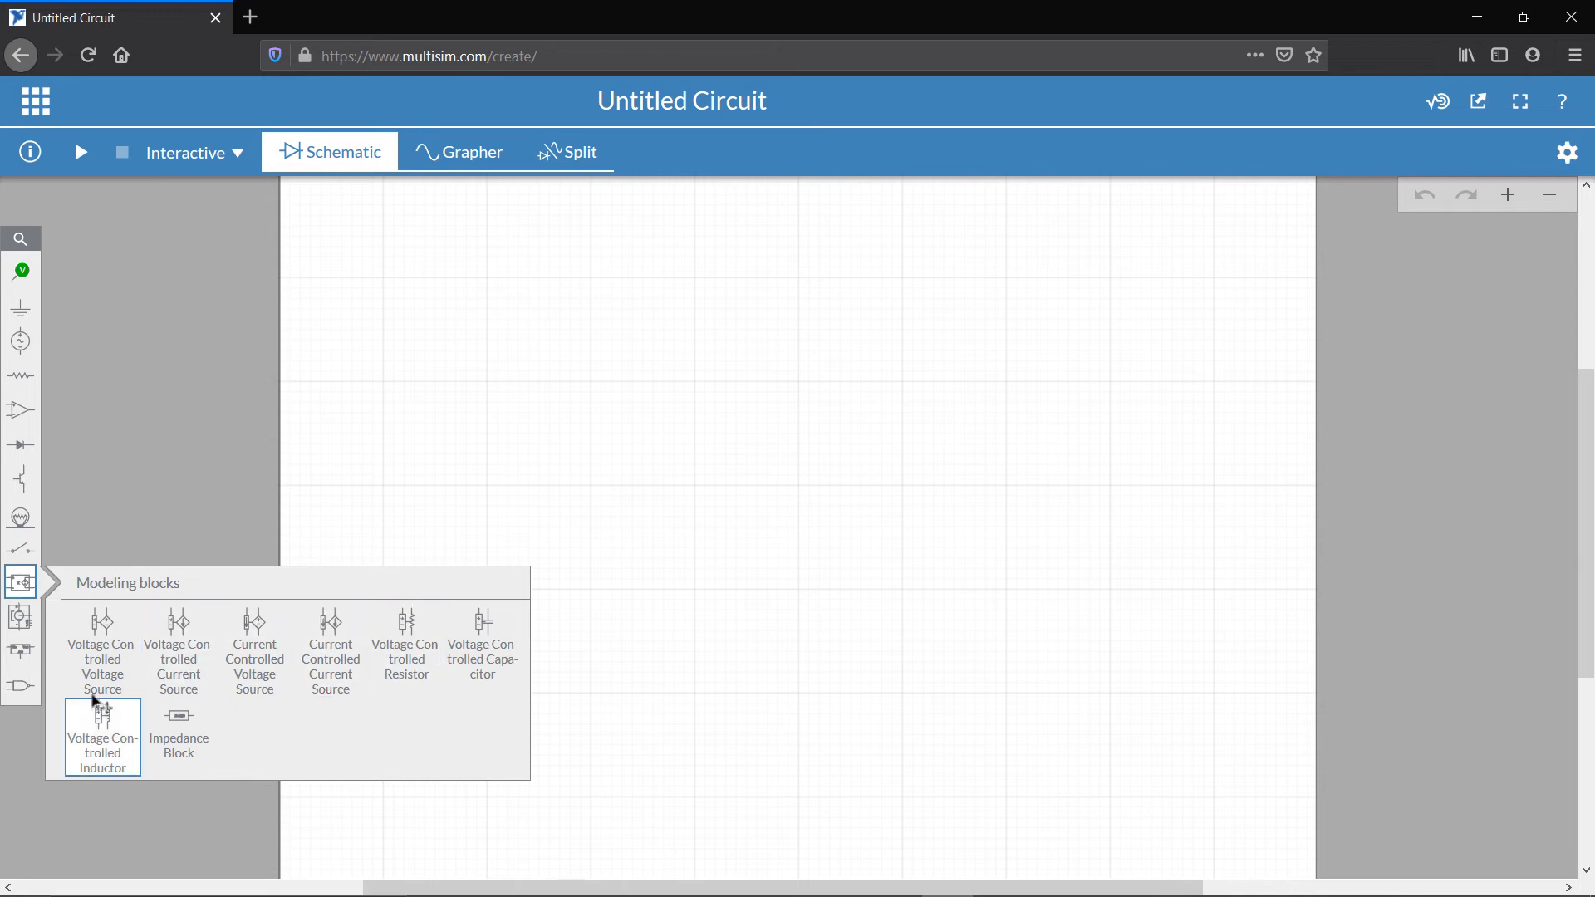
click(24, 633)
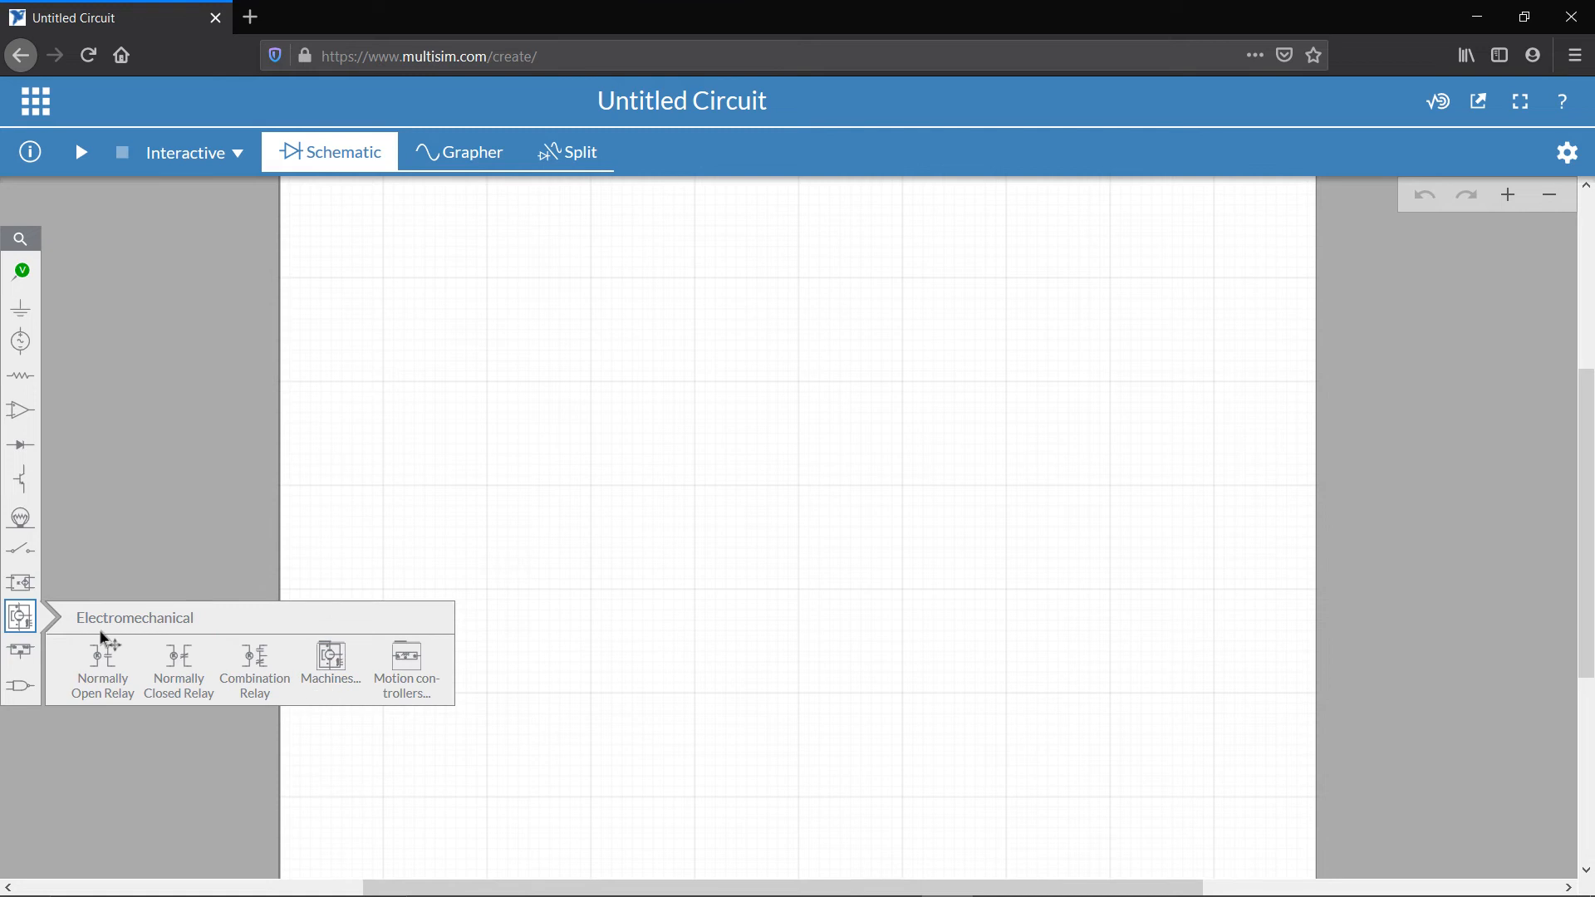
click(25, 650)
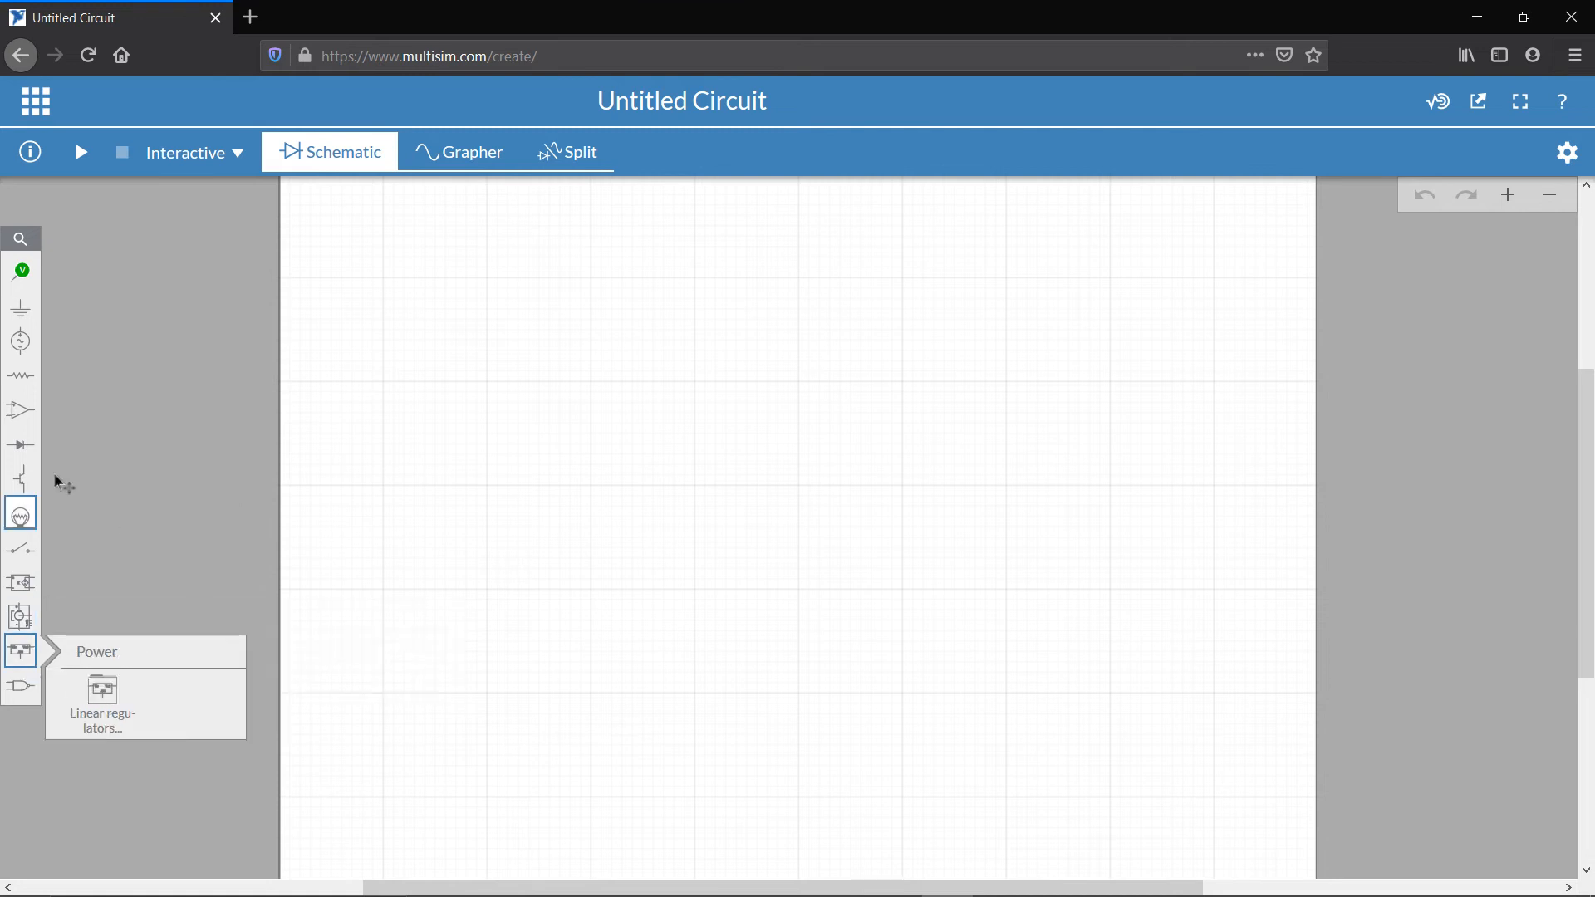
click(167, 444)
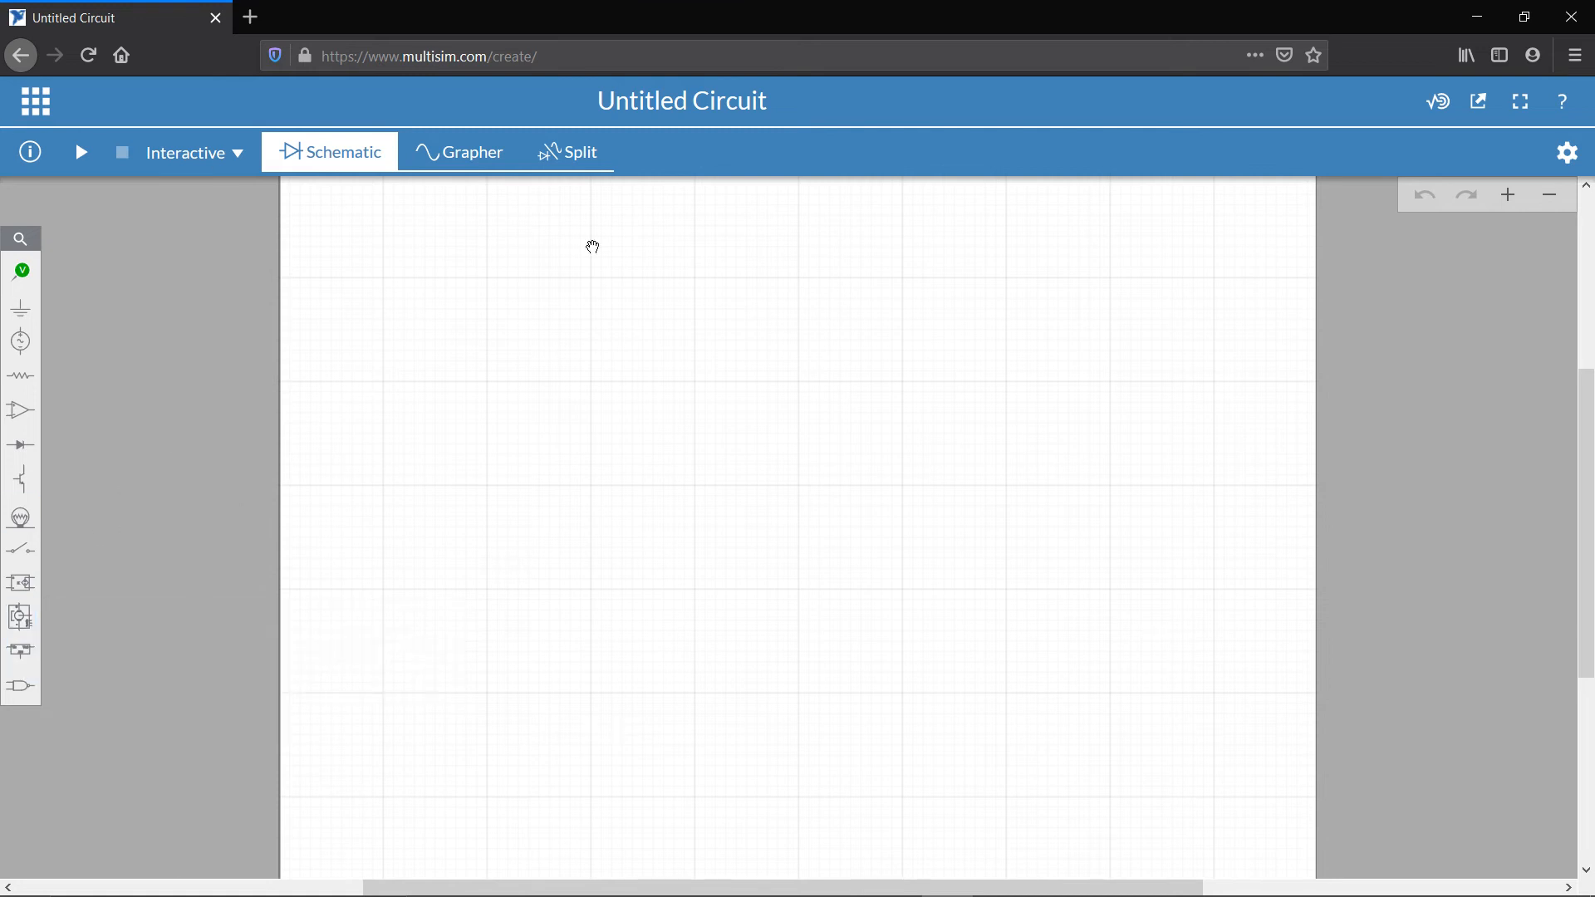
Search the component library for 555, then close the search.
click(20, 239)
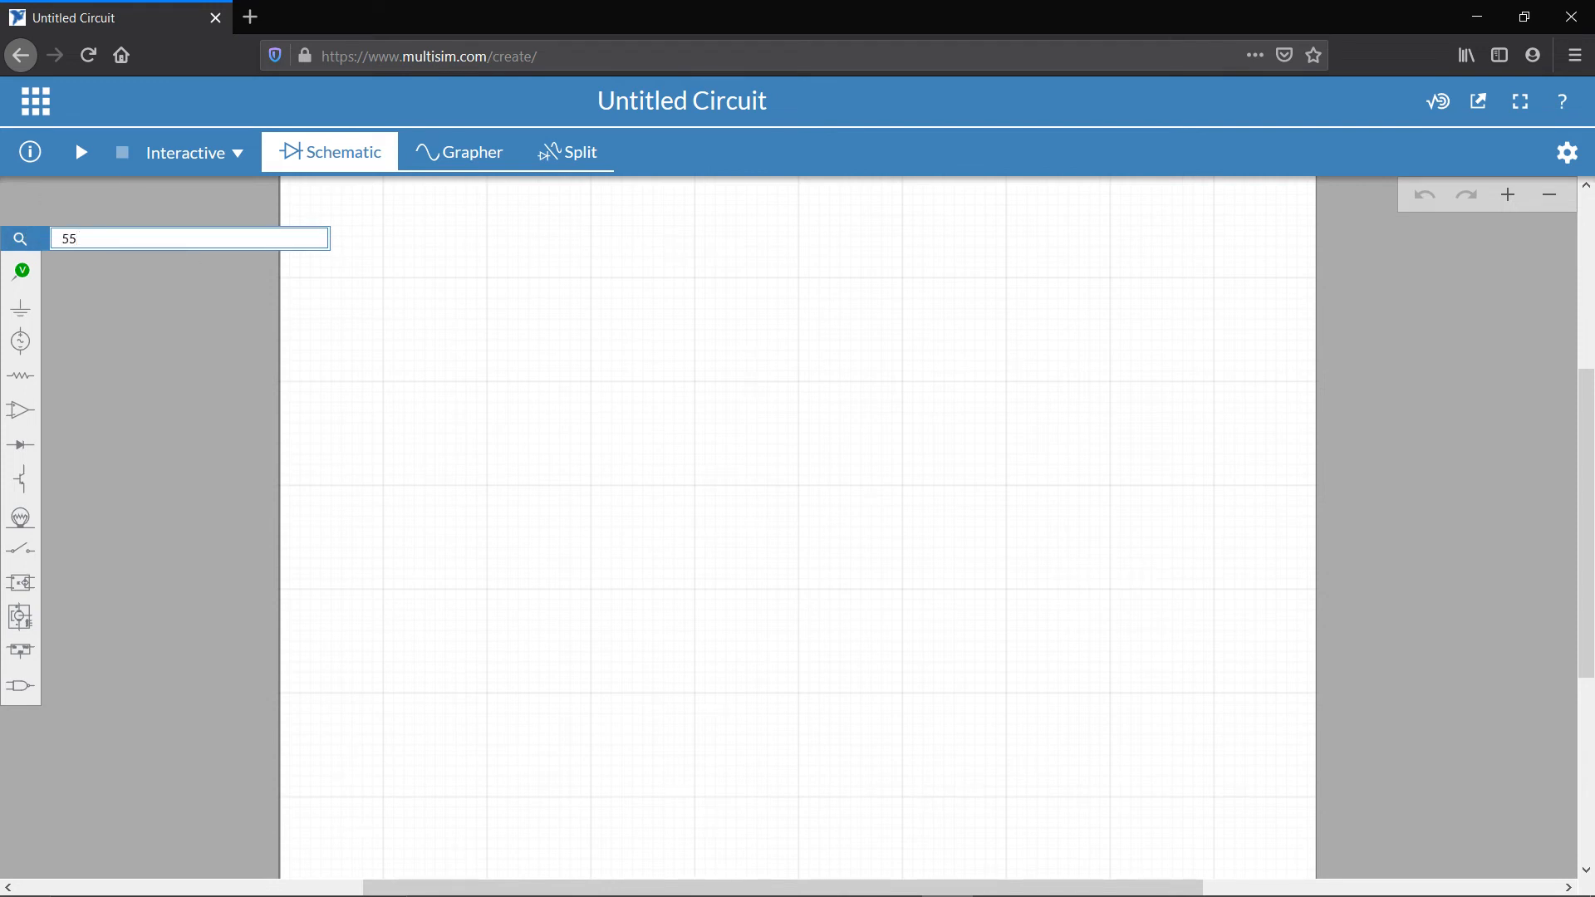
text(555)
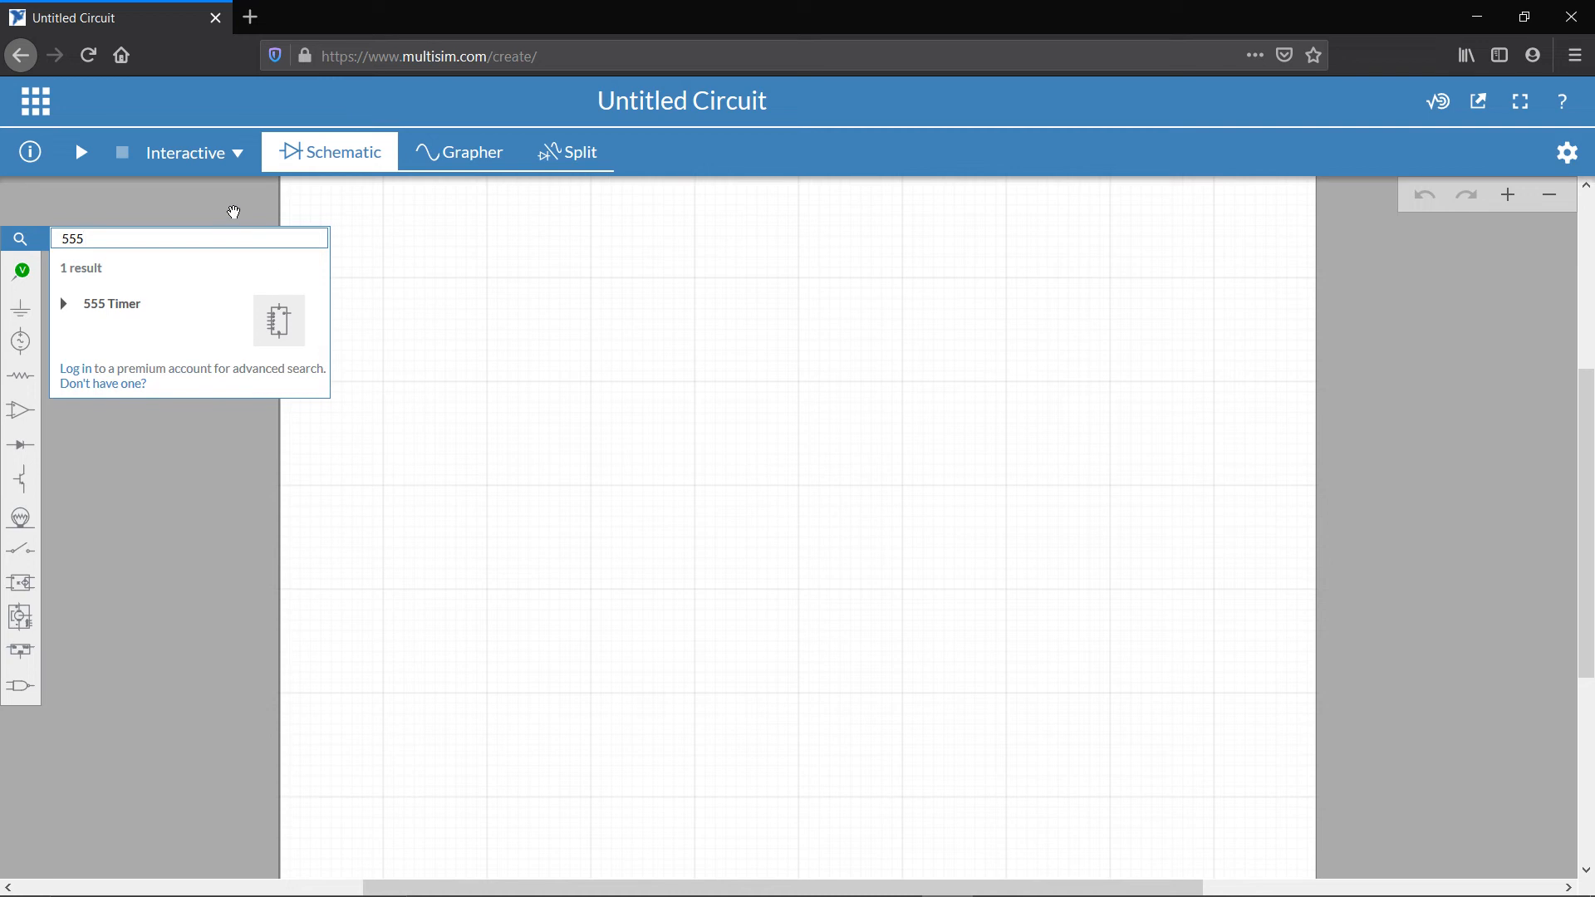
click(233, 212)
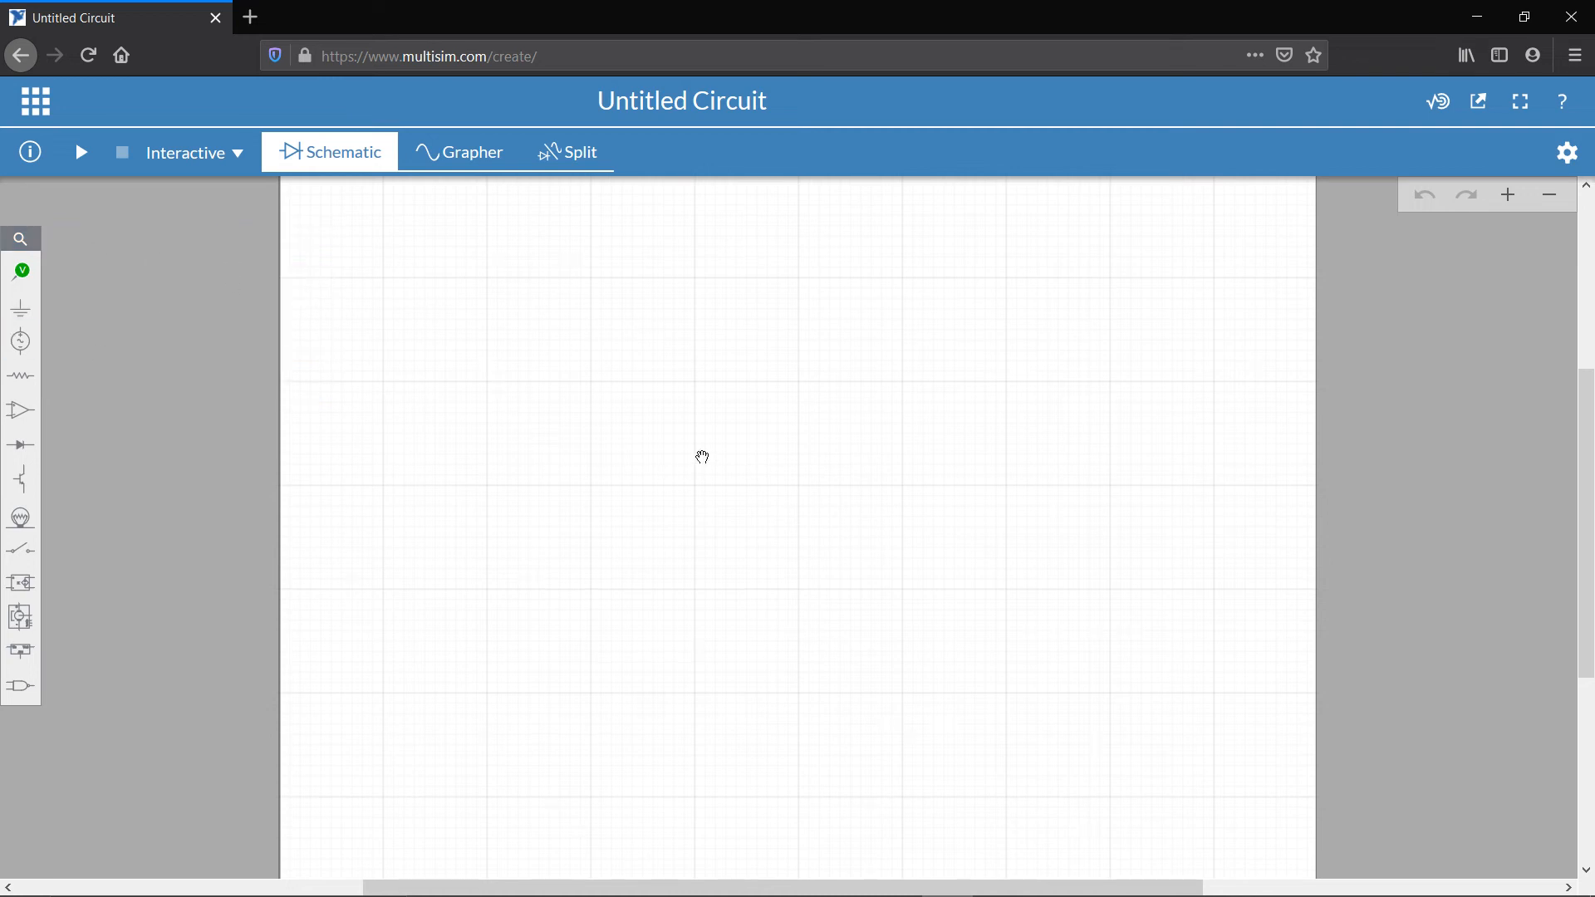
Place an AC Voltage source on the left half of the empty schematic sheet.
click(13, 352)
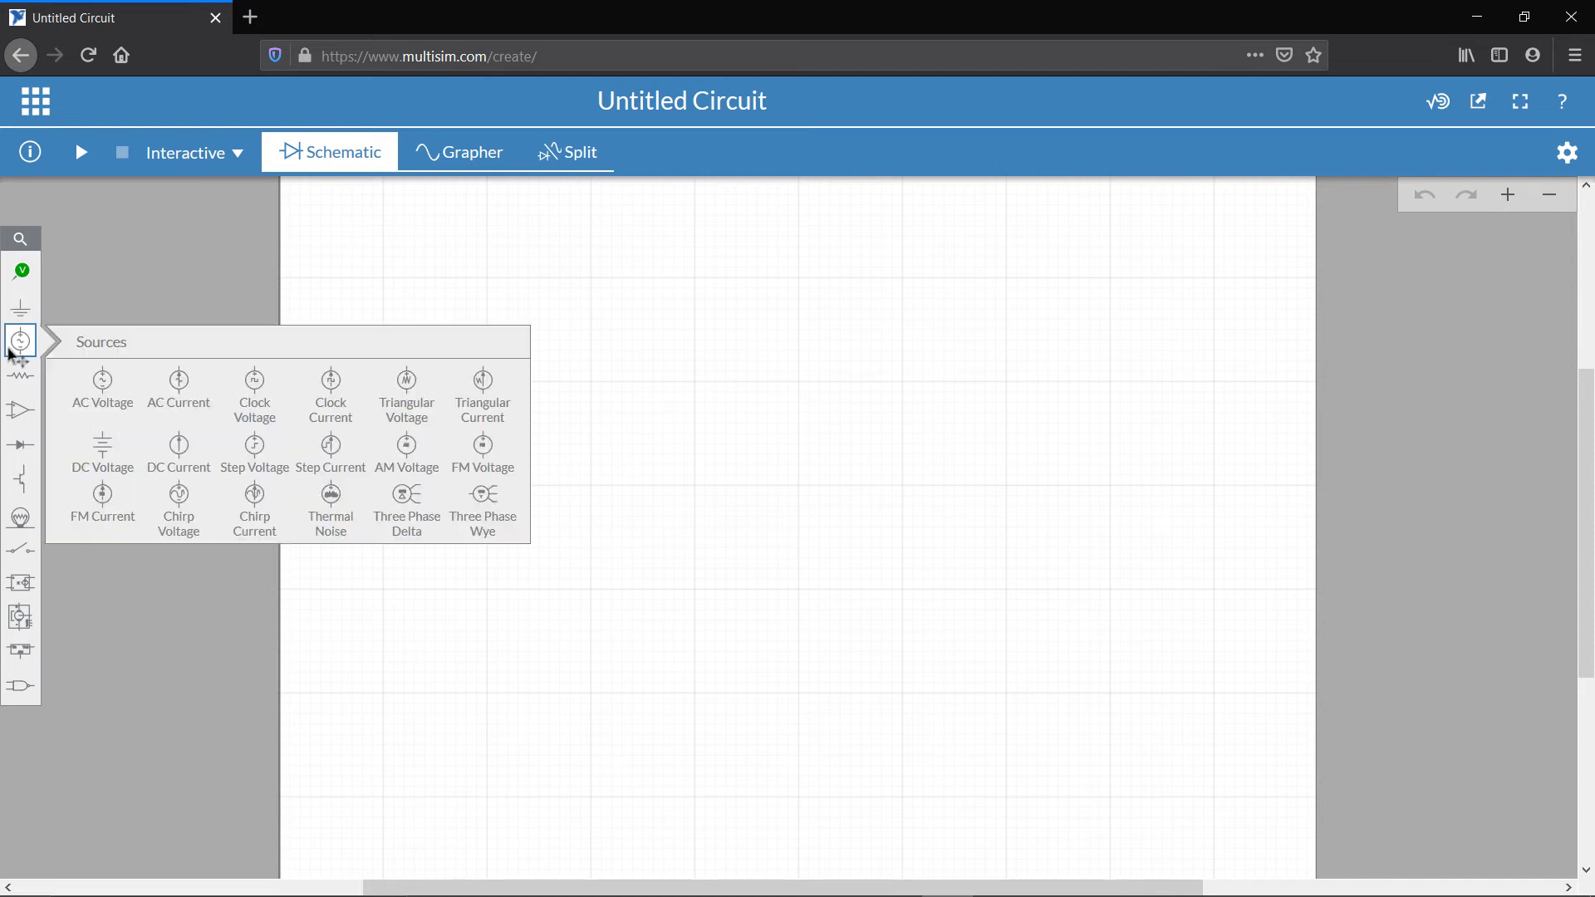
click(117, 398)
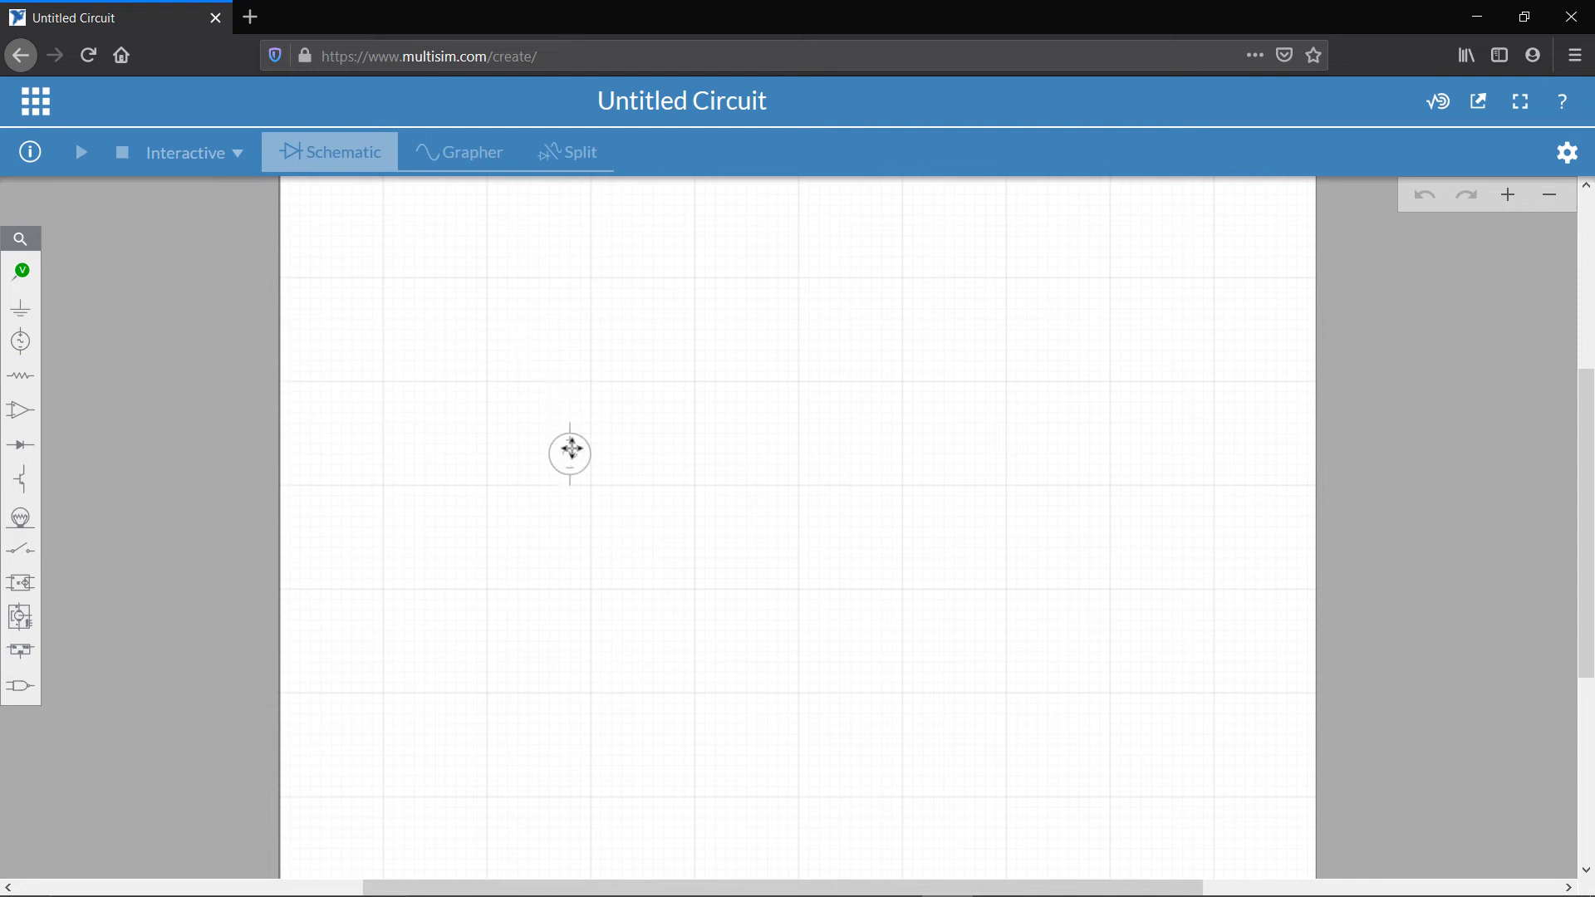
click(571, 450)
click(673, 397)
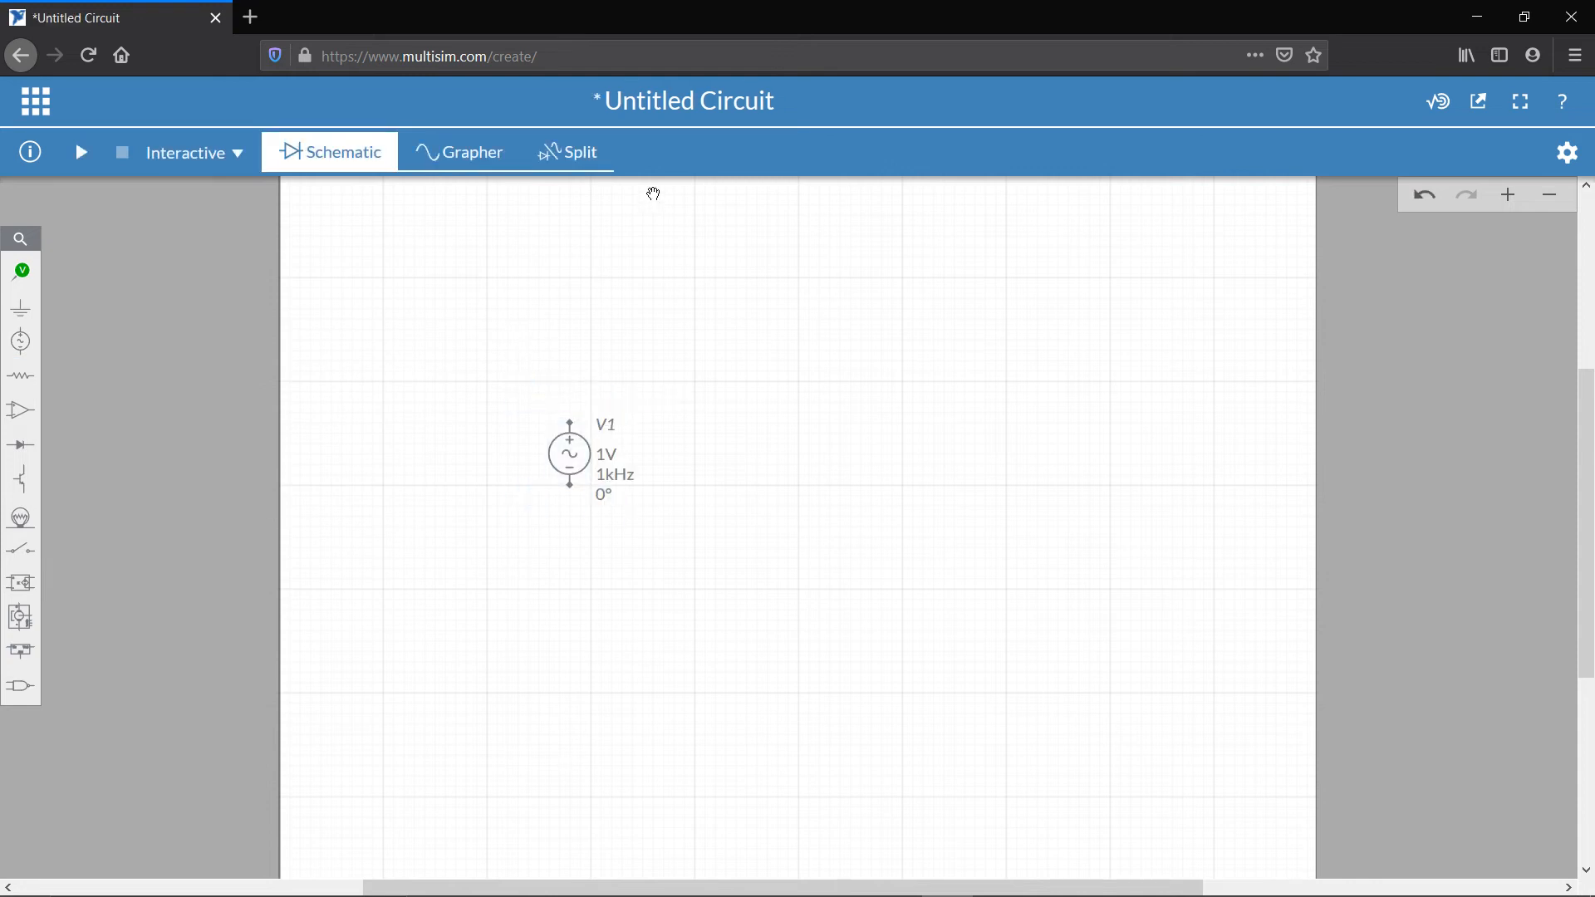
Place a Ground symbol directly below the AC voltage source, leaving space for a wire.
click(20, 309)
click(100, 347)
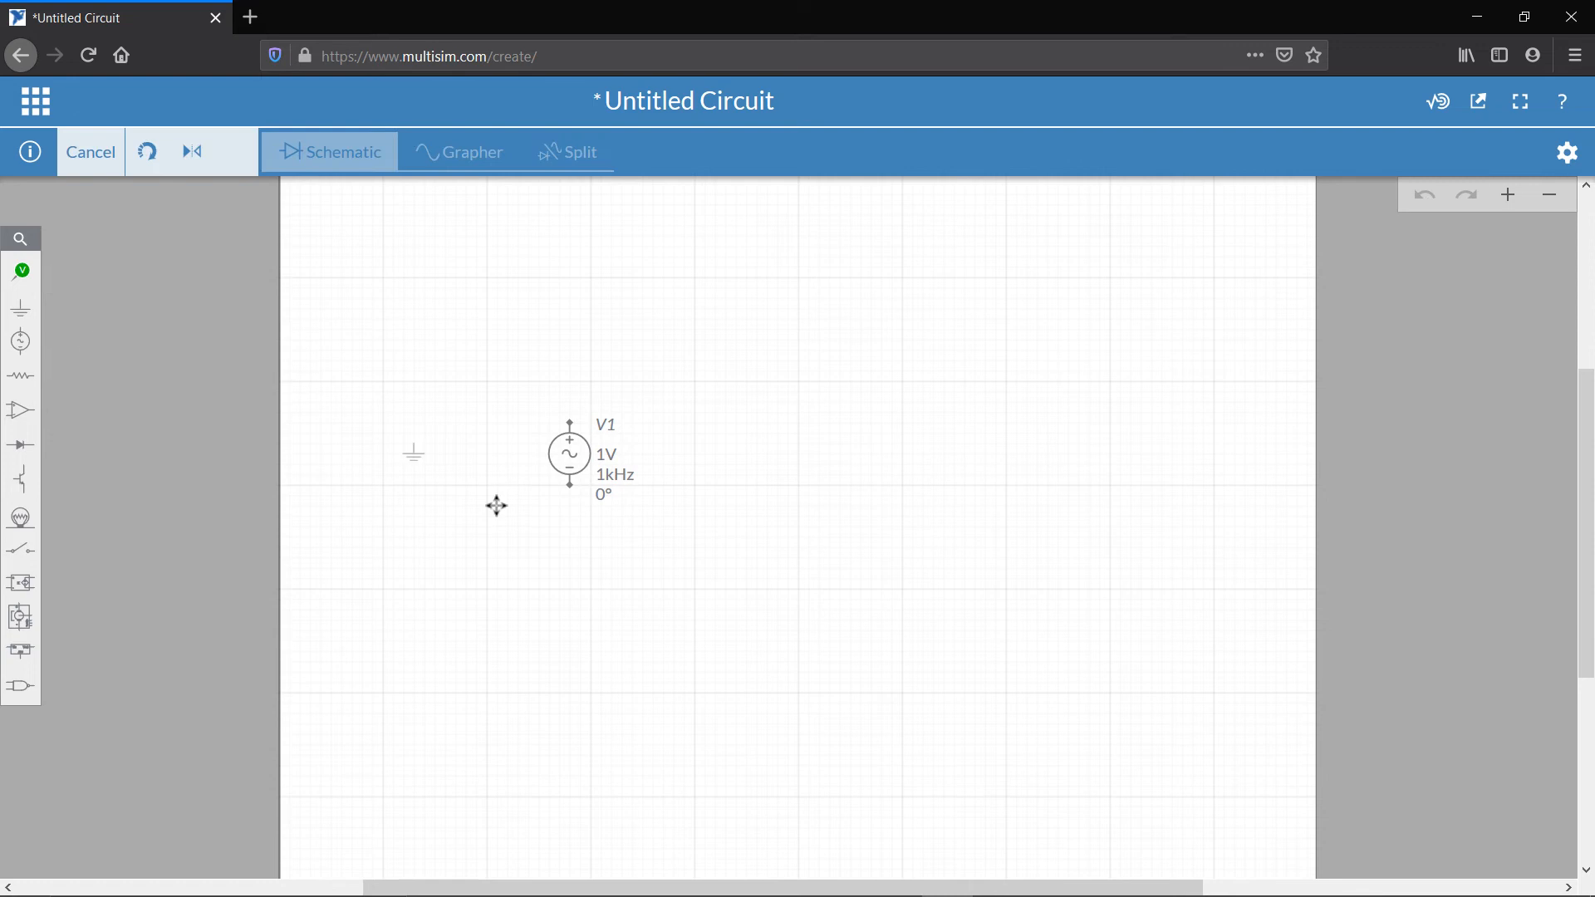
click(570, 597)
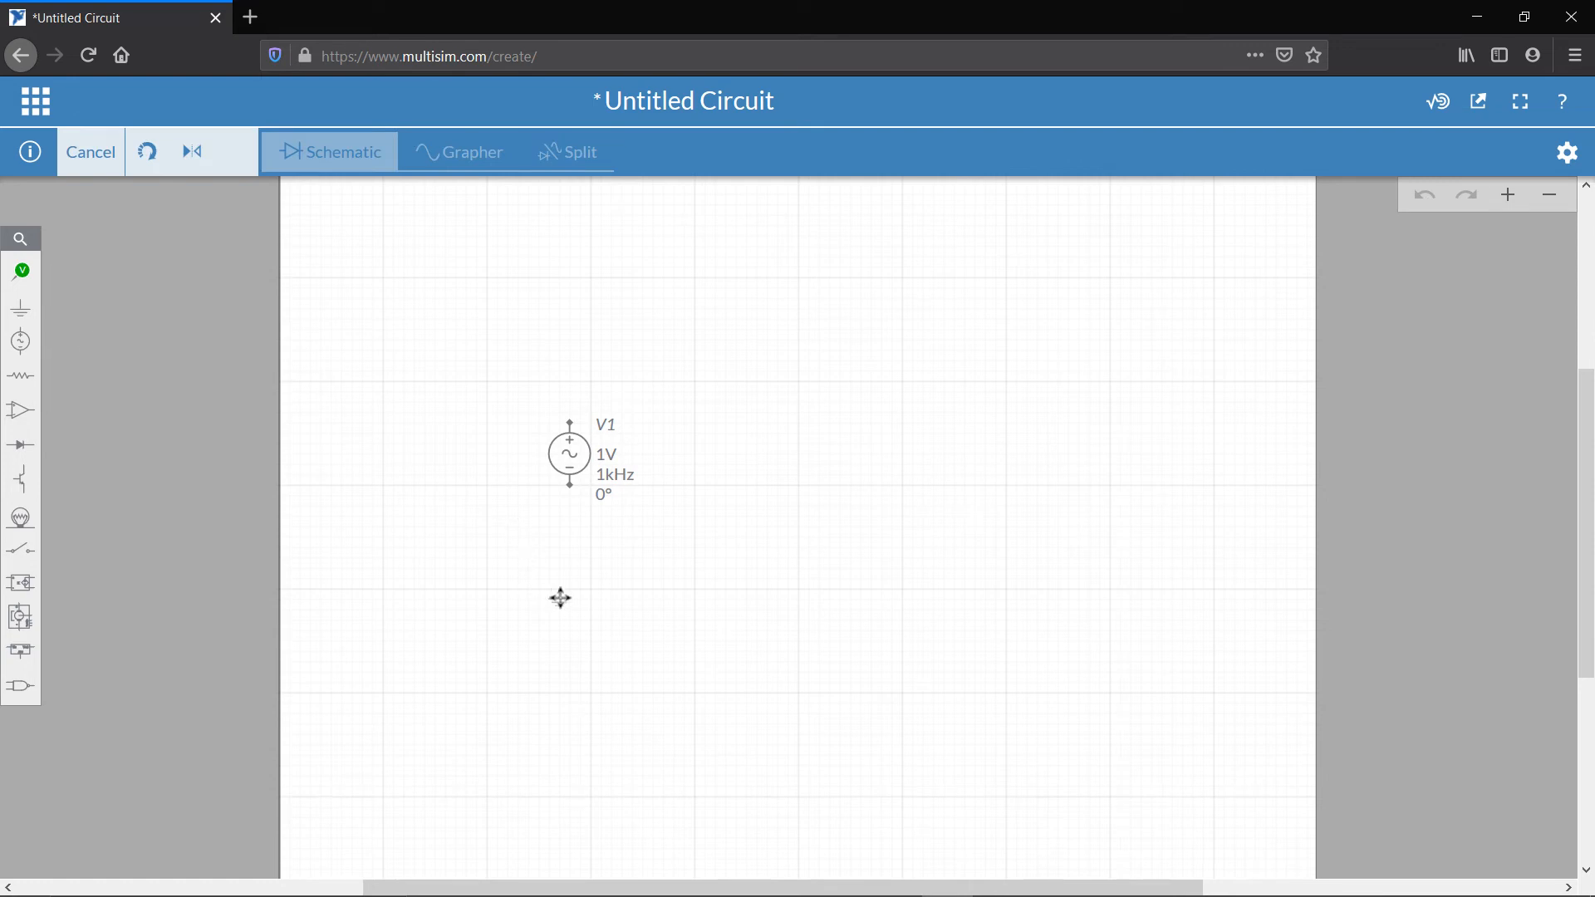
click(777, 490)
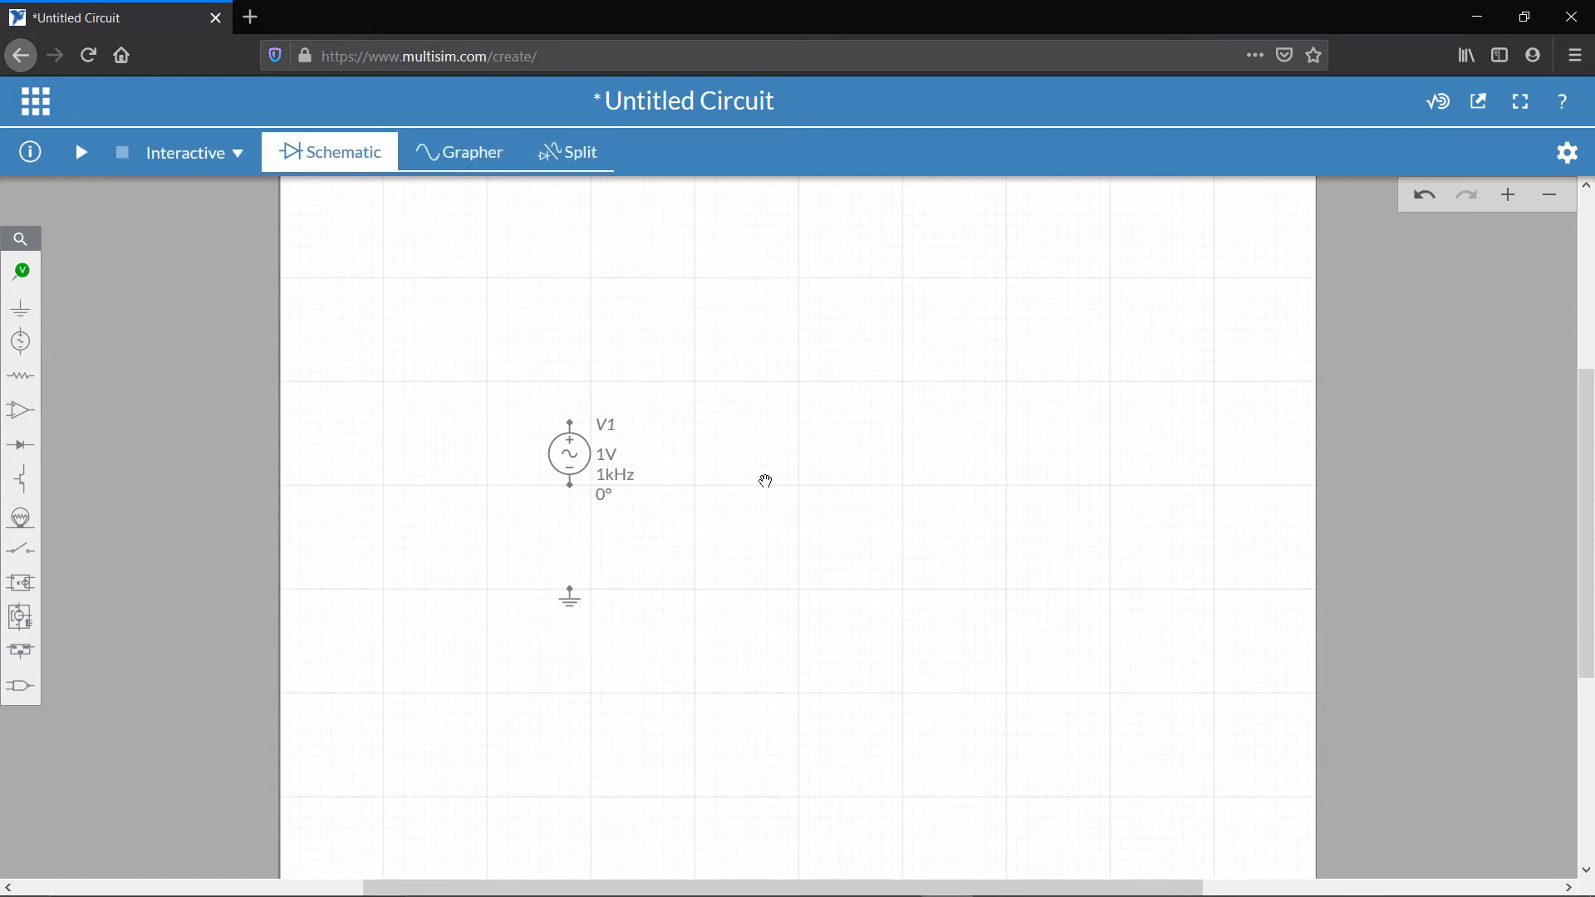
Place a horizontal Resistor above and to the right of the AC voltage source.
click(20, 380)
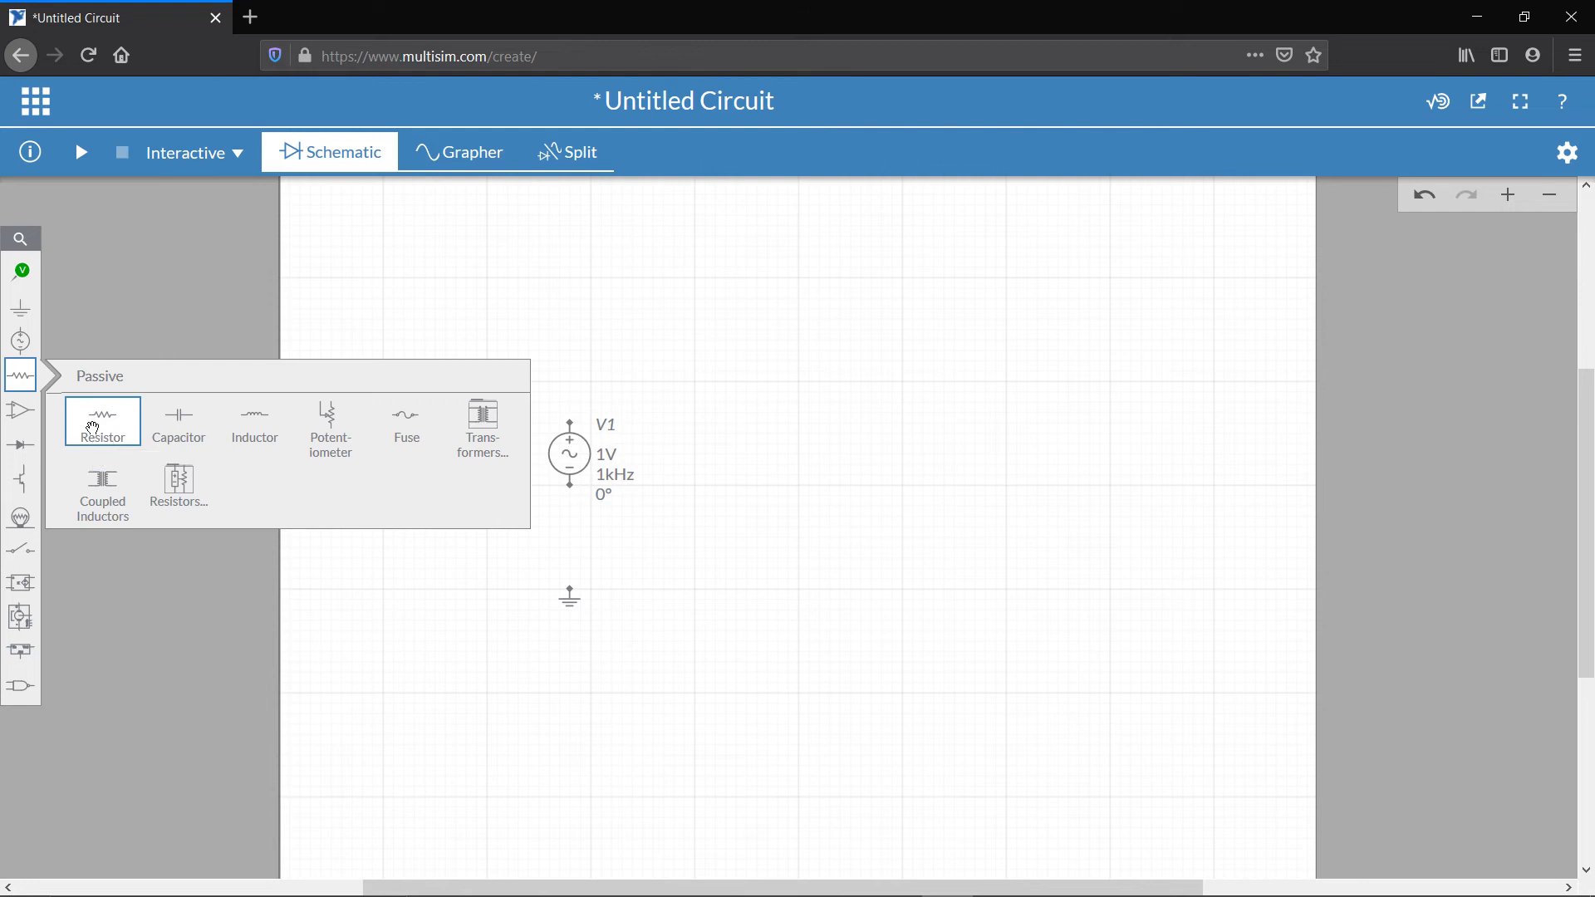
click(98, 431)
click(704, 368)
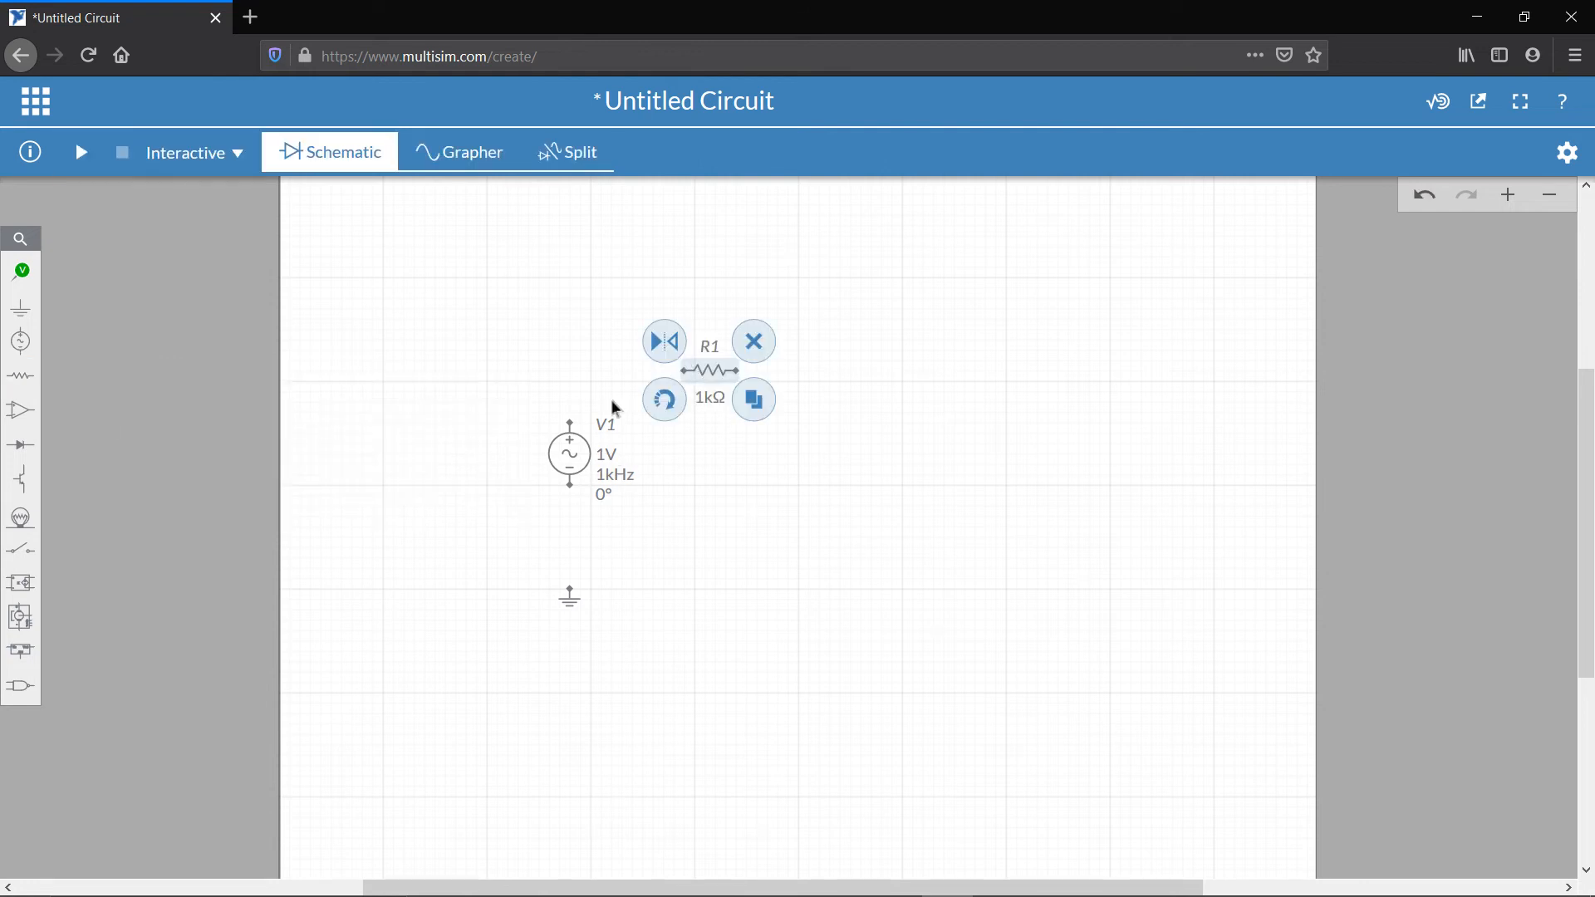
Place a Capacitor below and to the right of resistor R1 and rotate it to a vertical orientation.
click(21, 378)
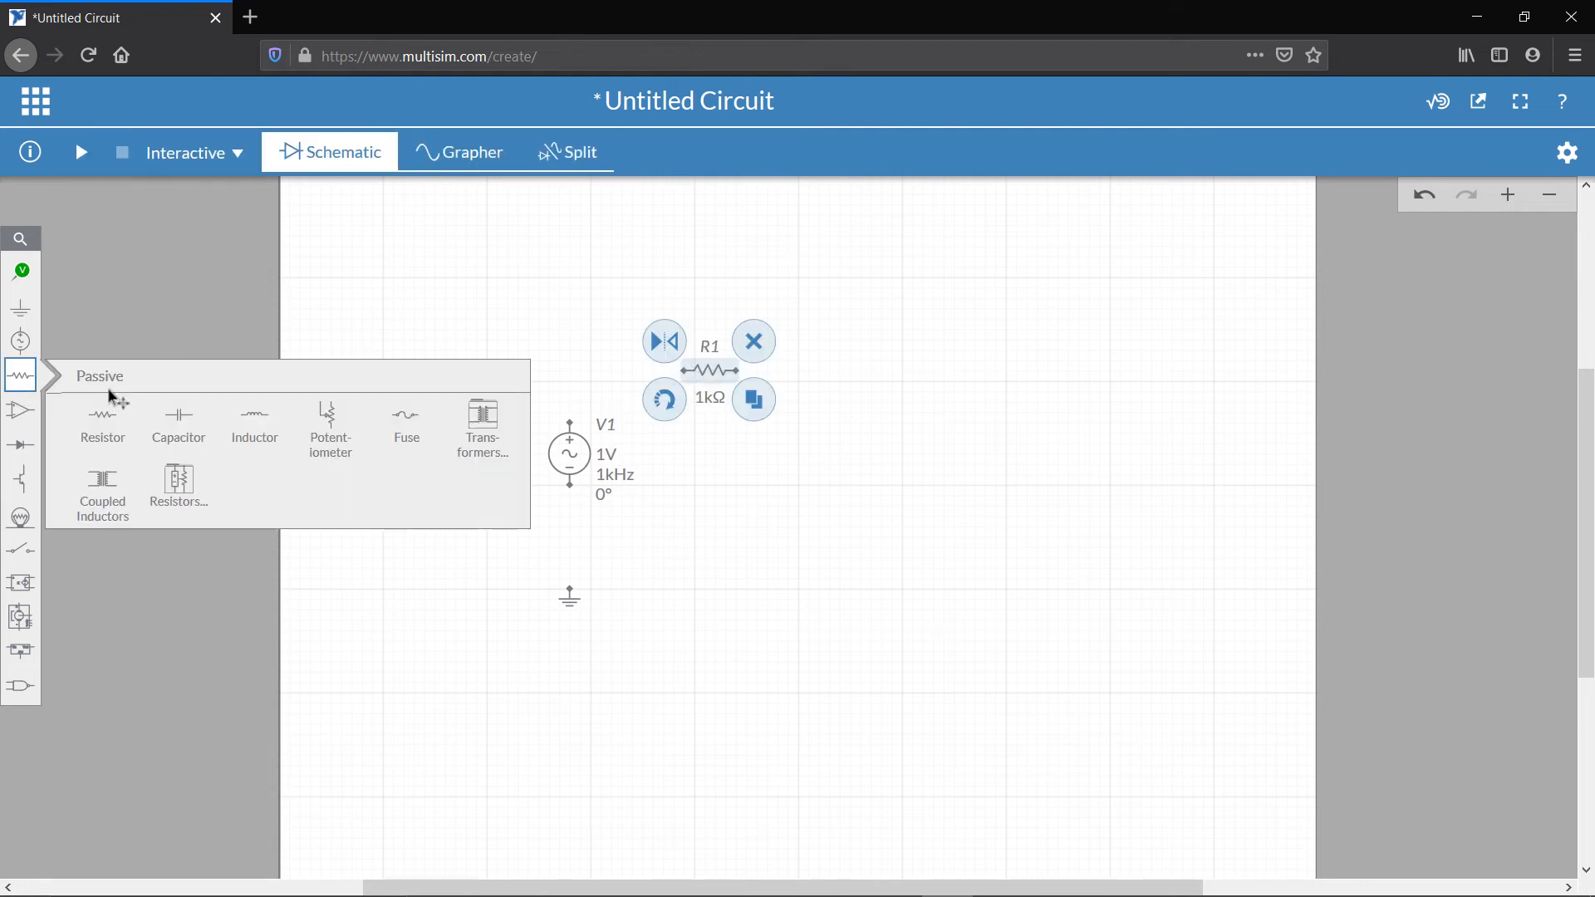
click(171, 420)
click(821, 466)
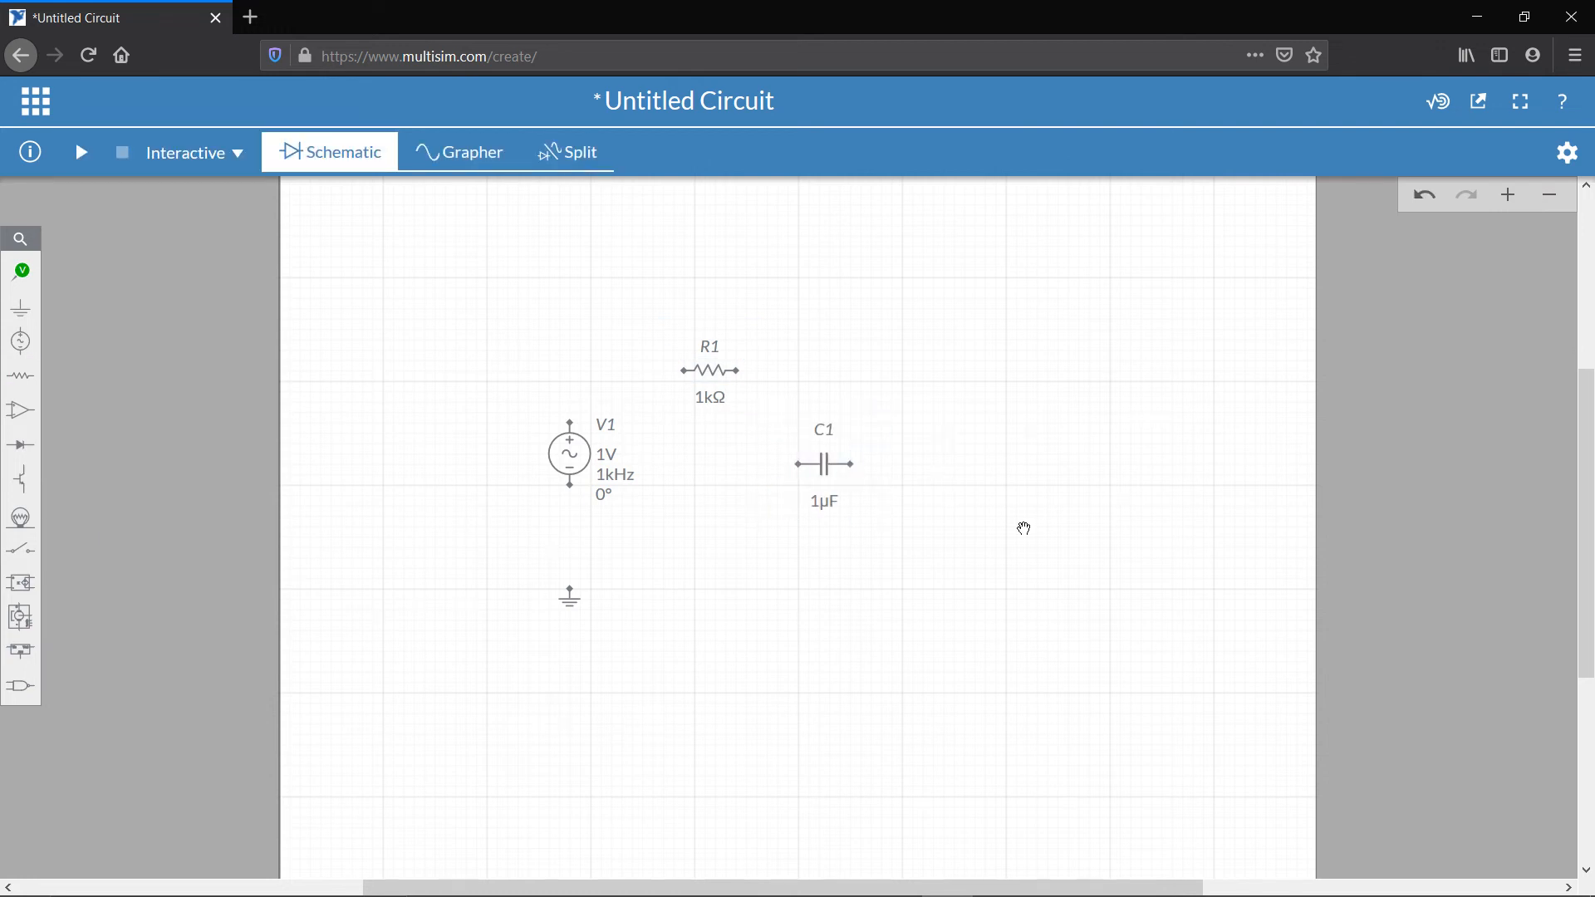
click(819, 480)
click(777, 512)
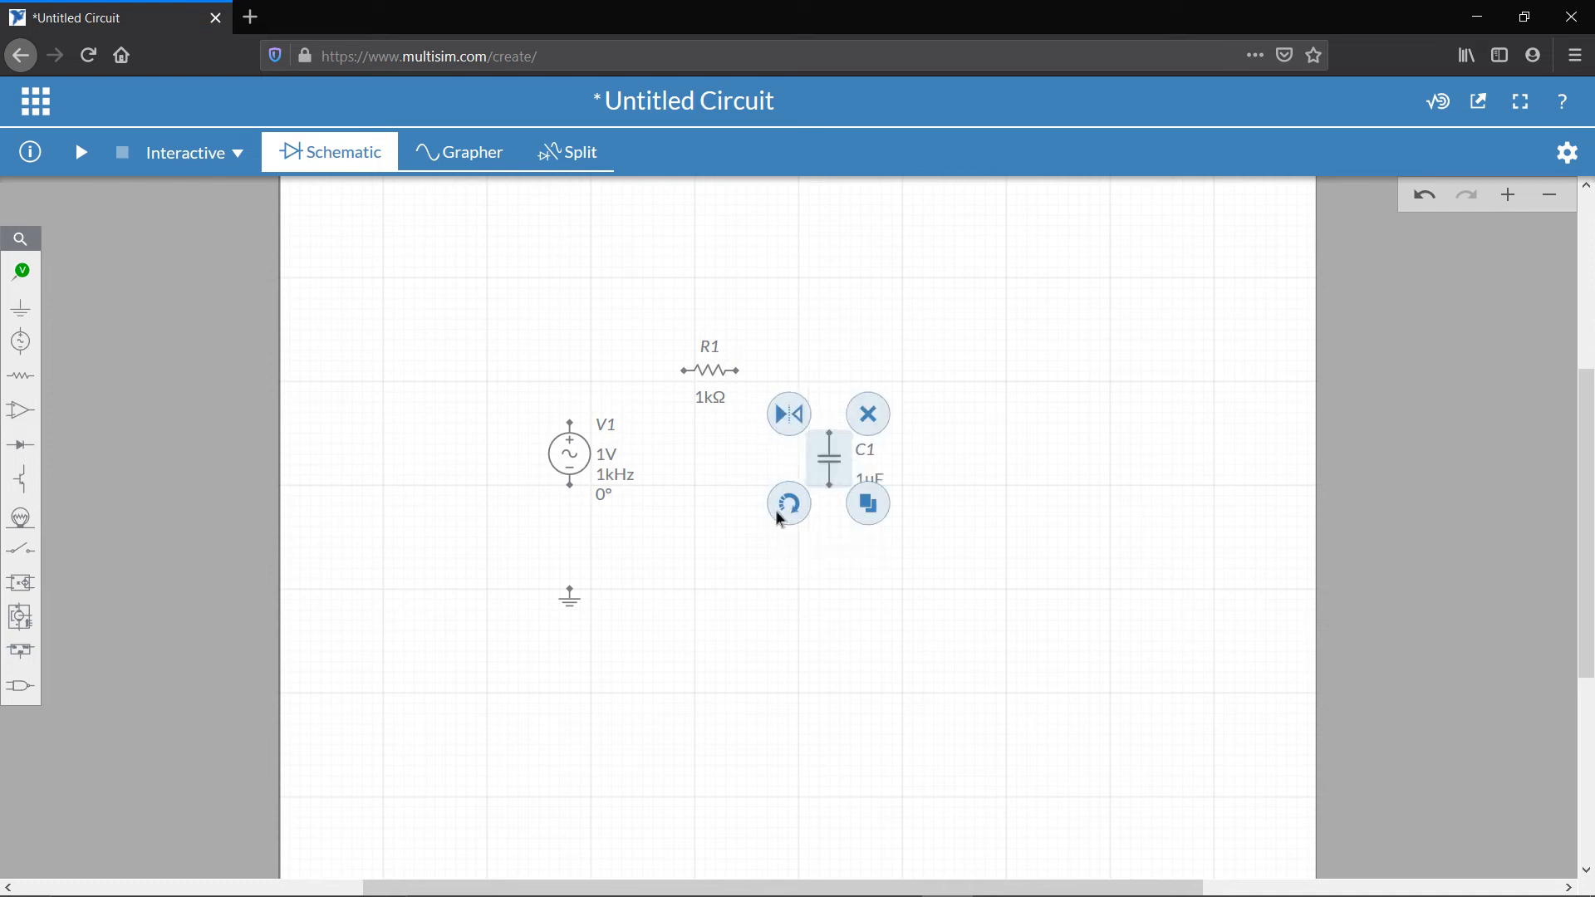
click(1060, 437)
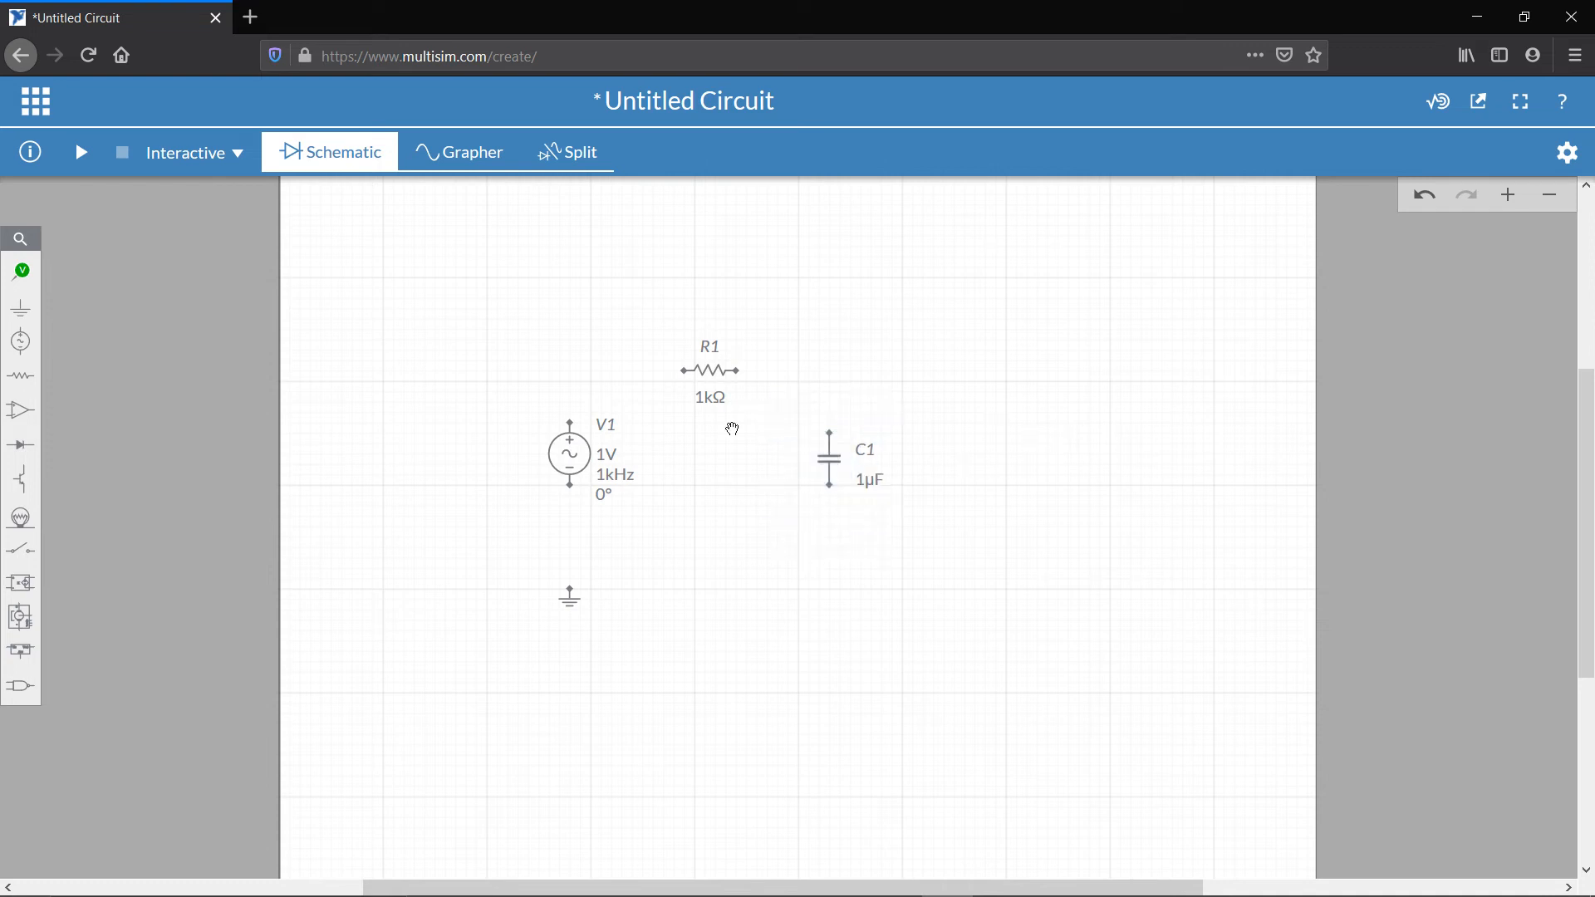
Wire the ground symbol to the negative terminal of AC source V1.
scroll(747, 472, up, 4)
scroll(745, 467, down, 2)
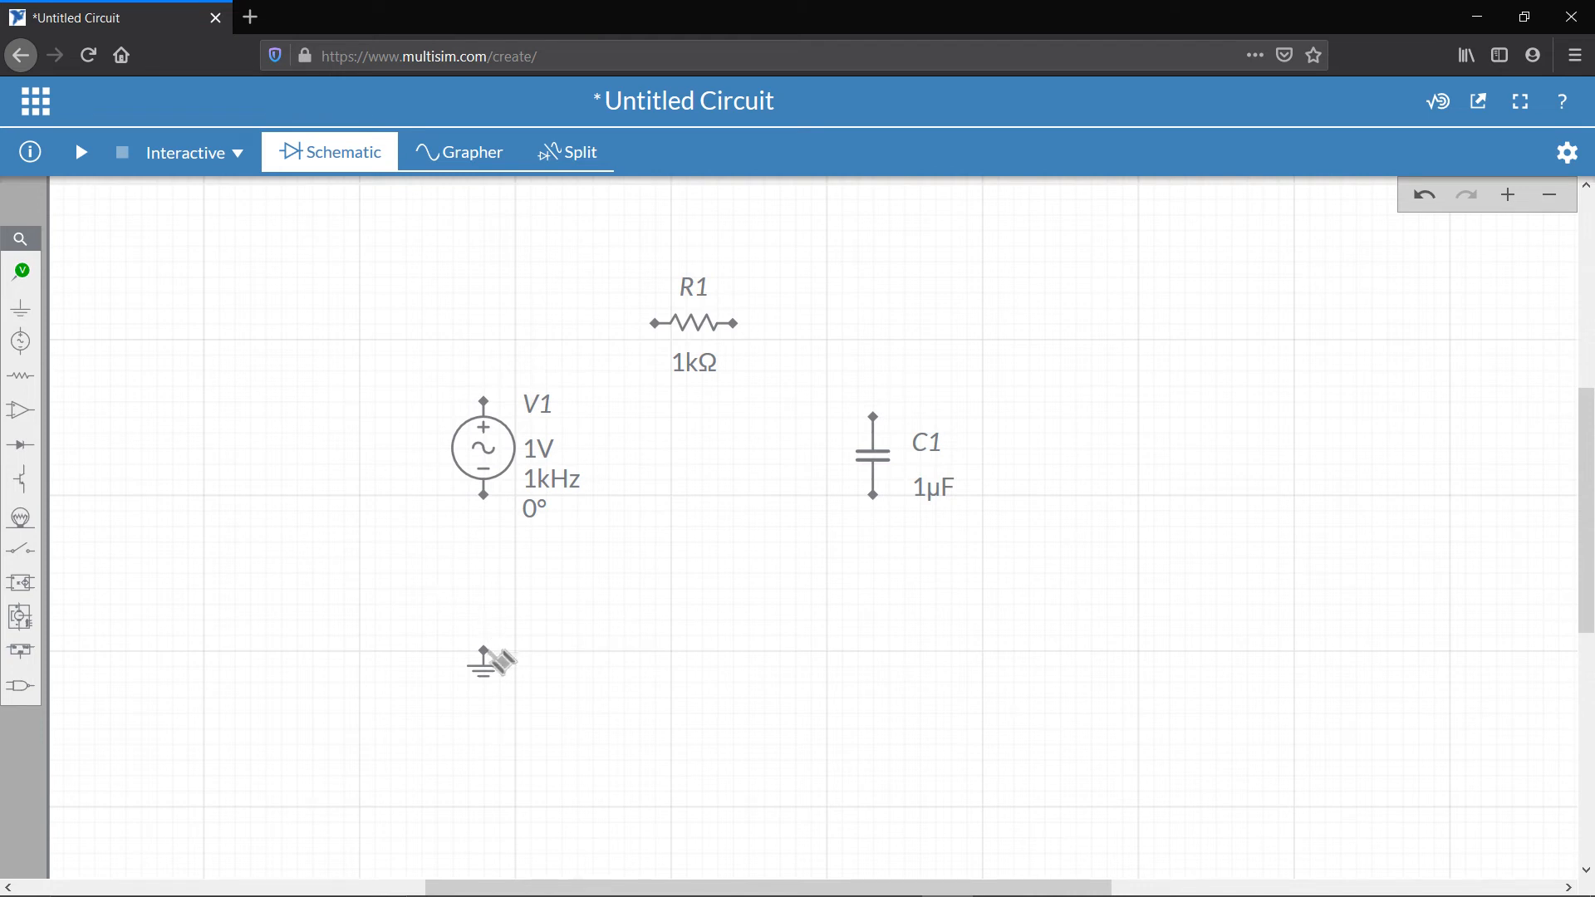
drag(491, 630, 498, 575)
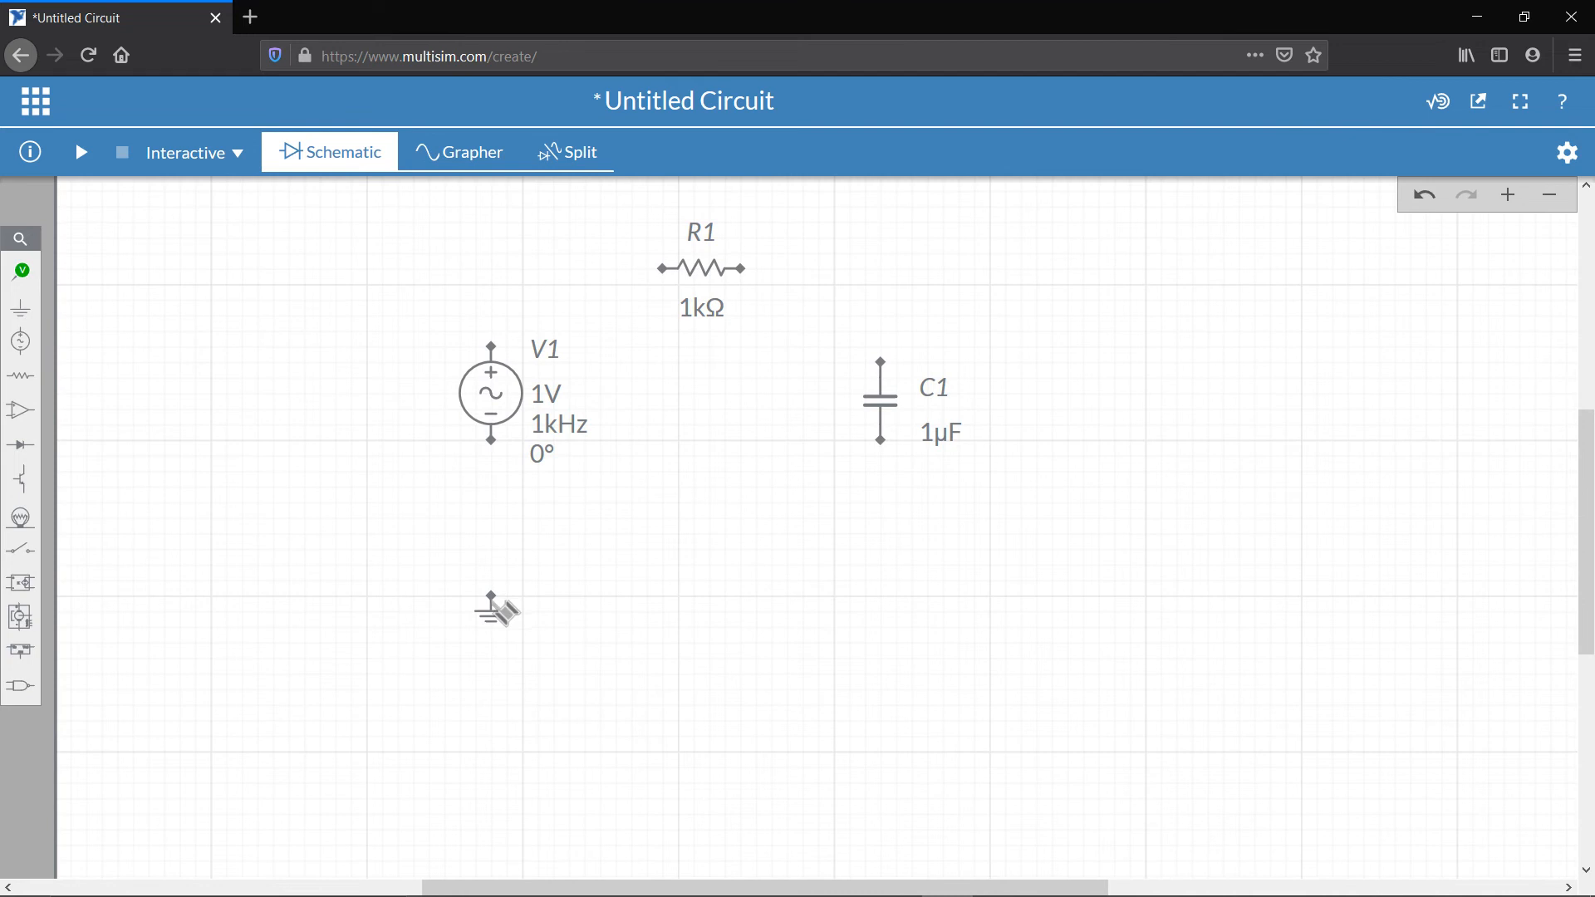
click(497, 603)
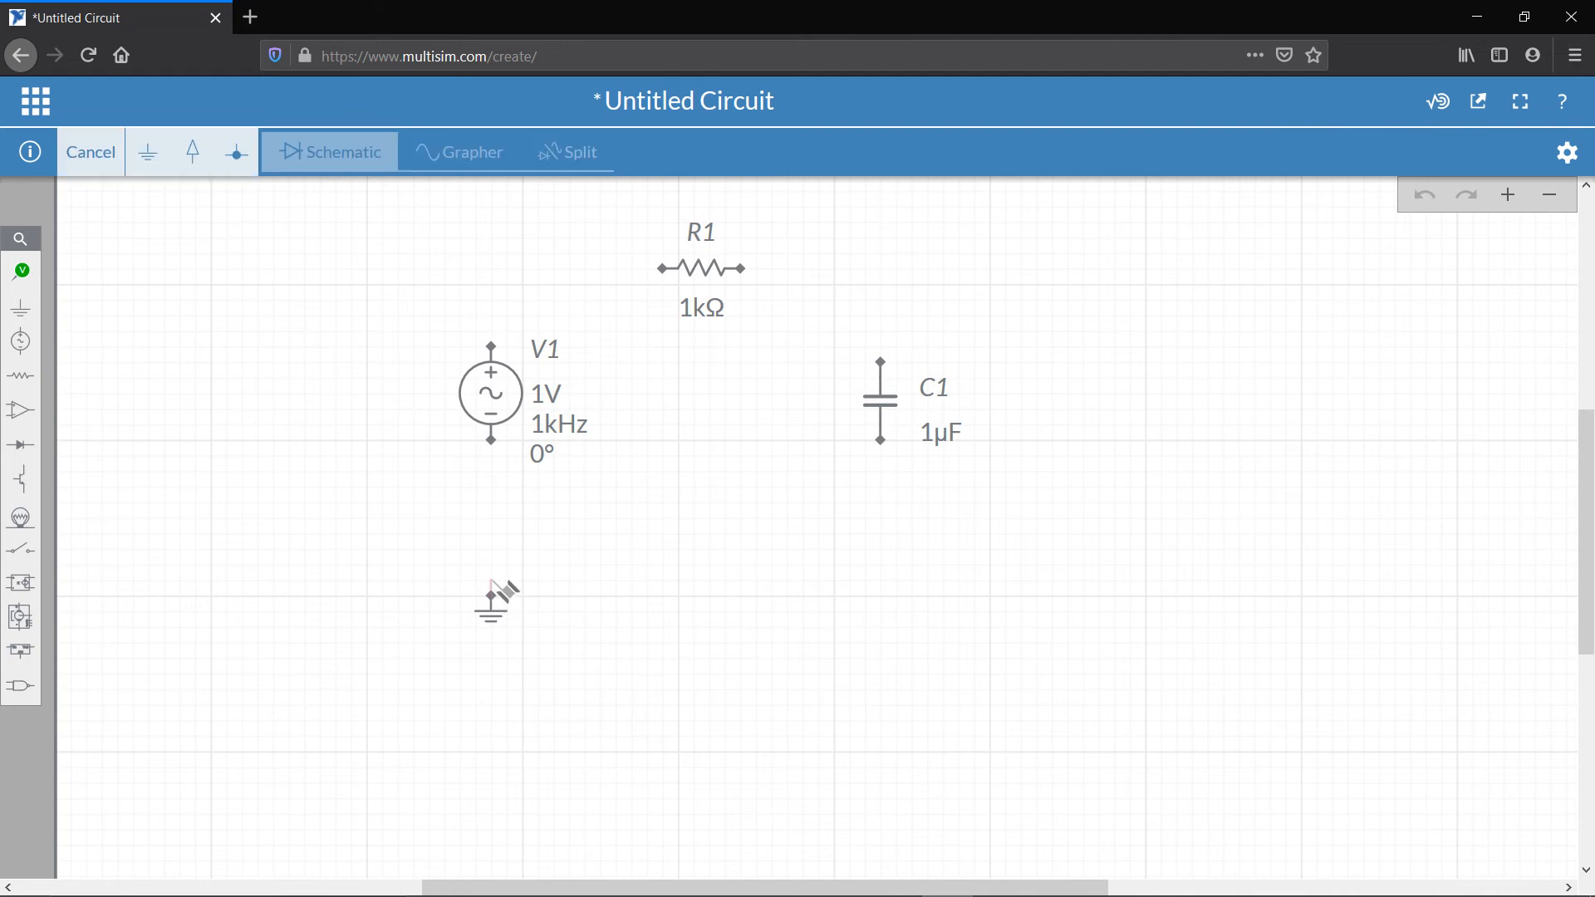
click(493, 442)
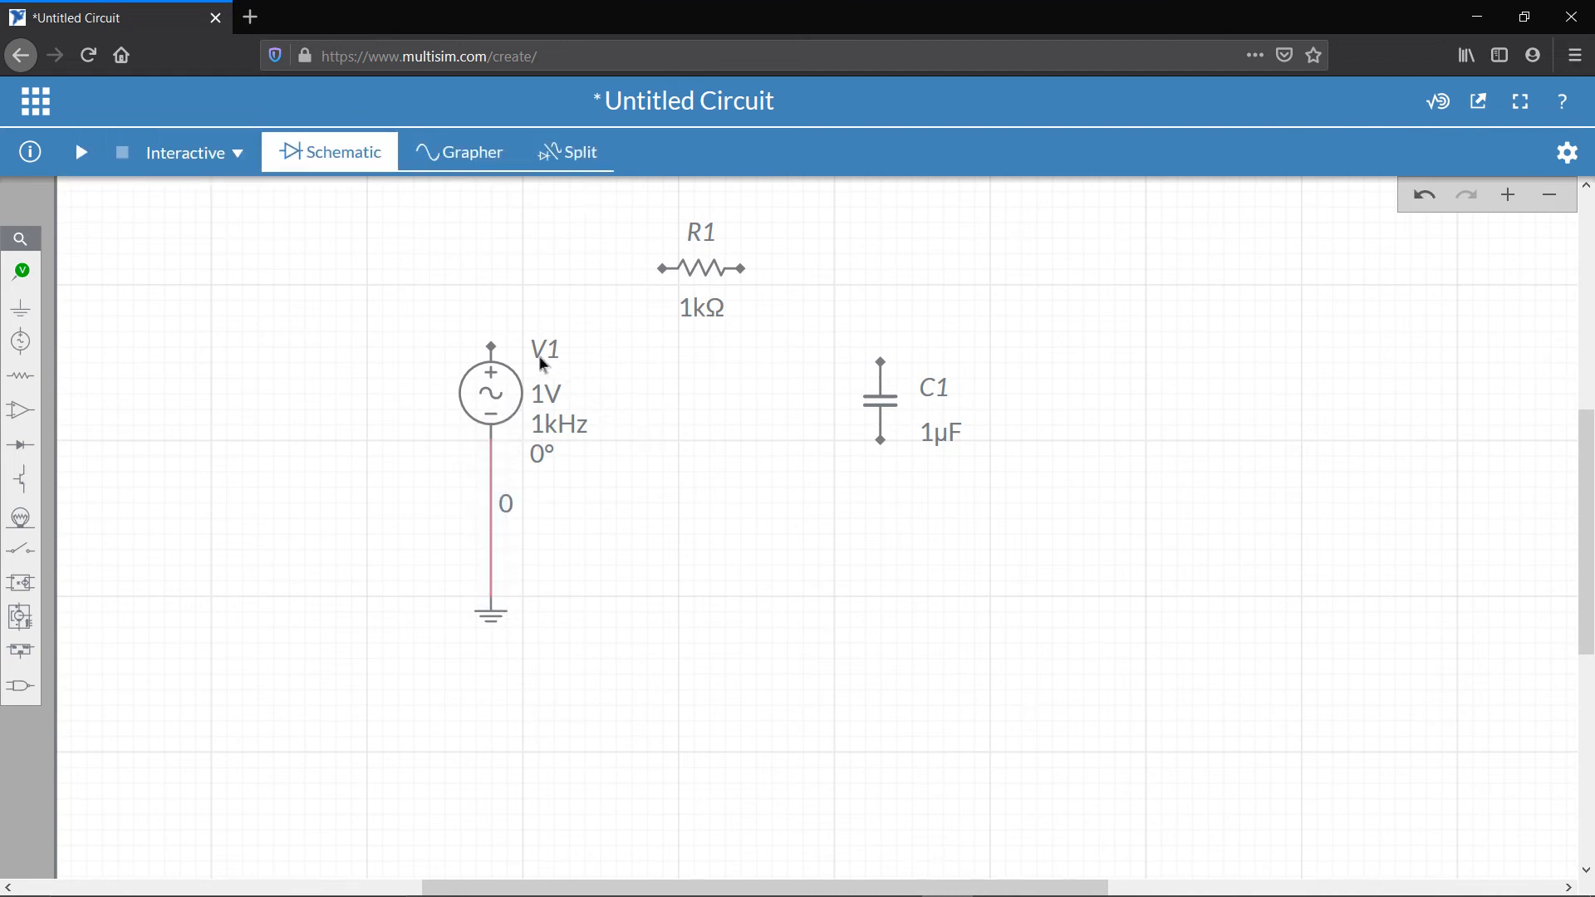
Wire the AC source's positive terminal to resistor R1, and R1's other end to the upper terminal of capacitor C1.
click(498, 345)
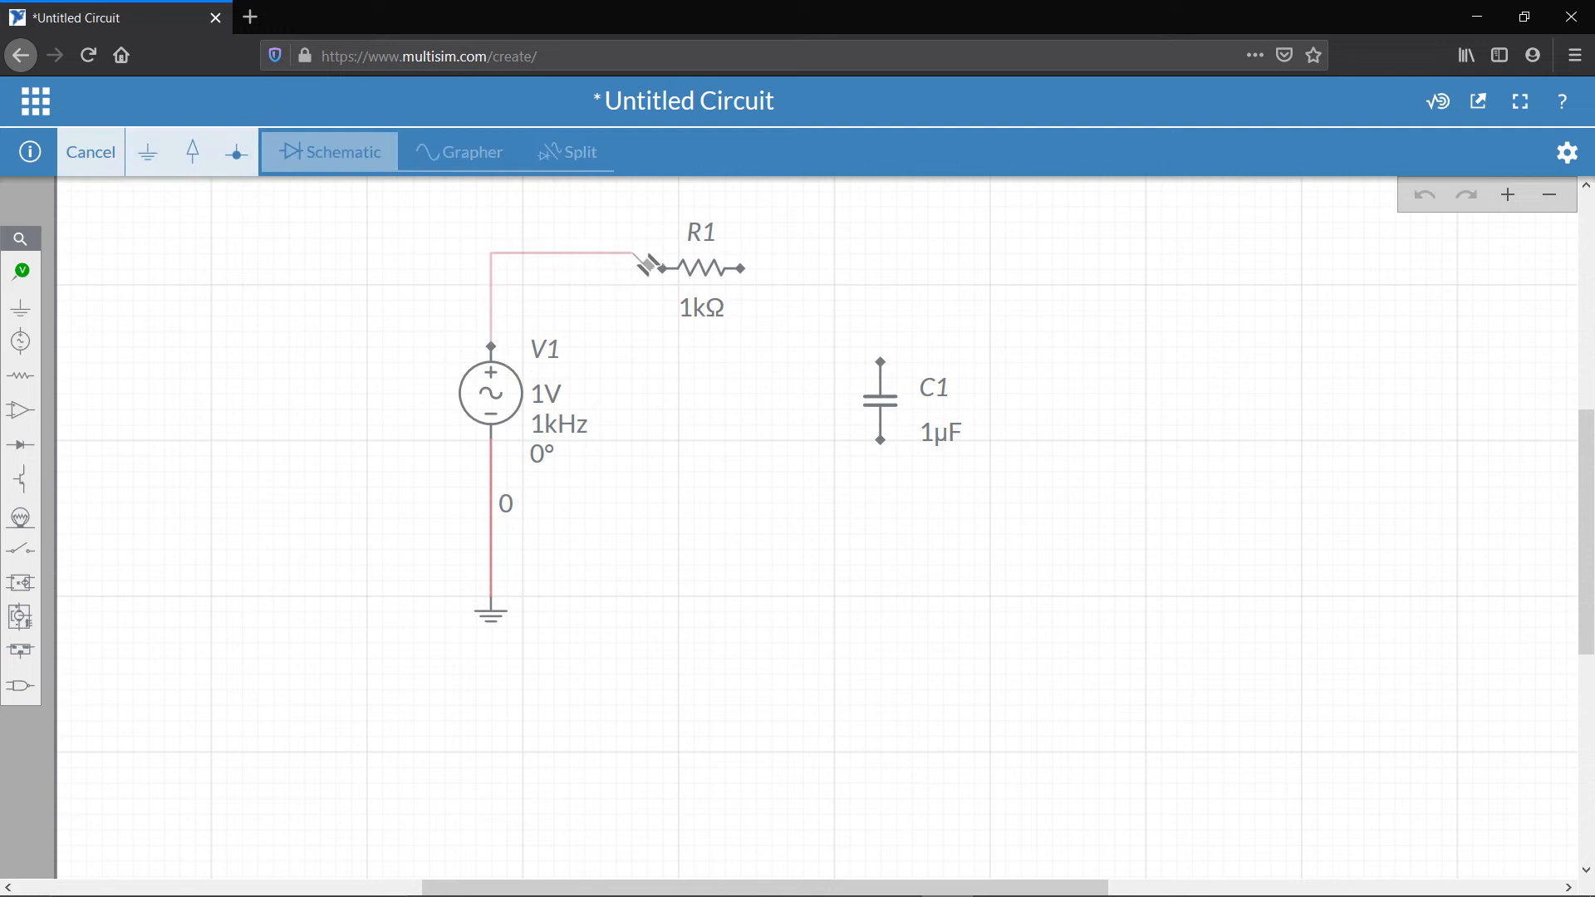
click(667, 271)
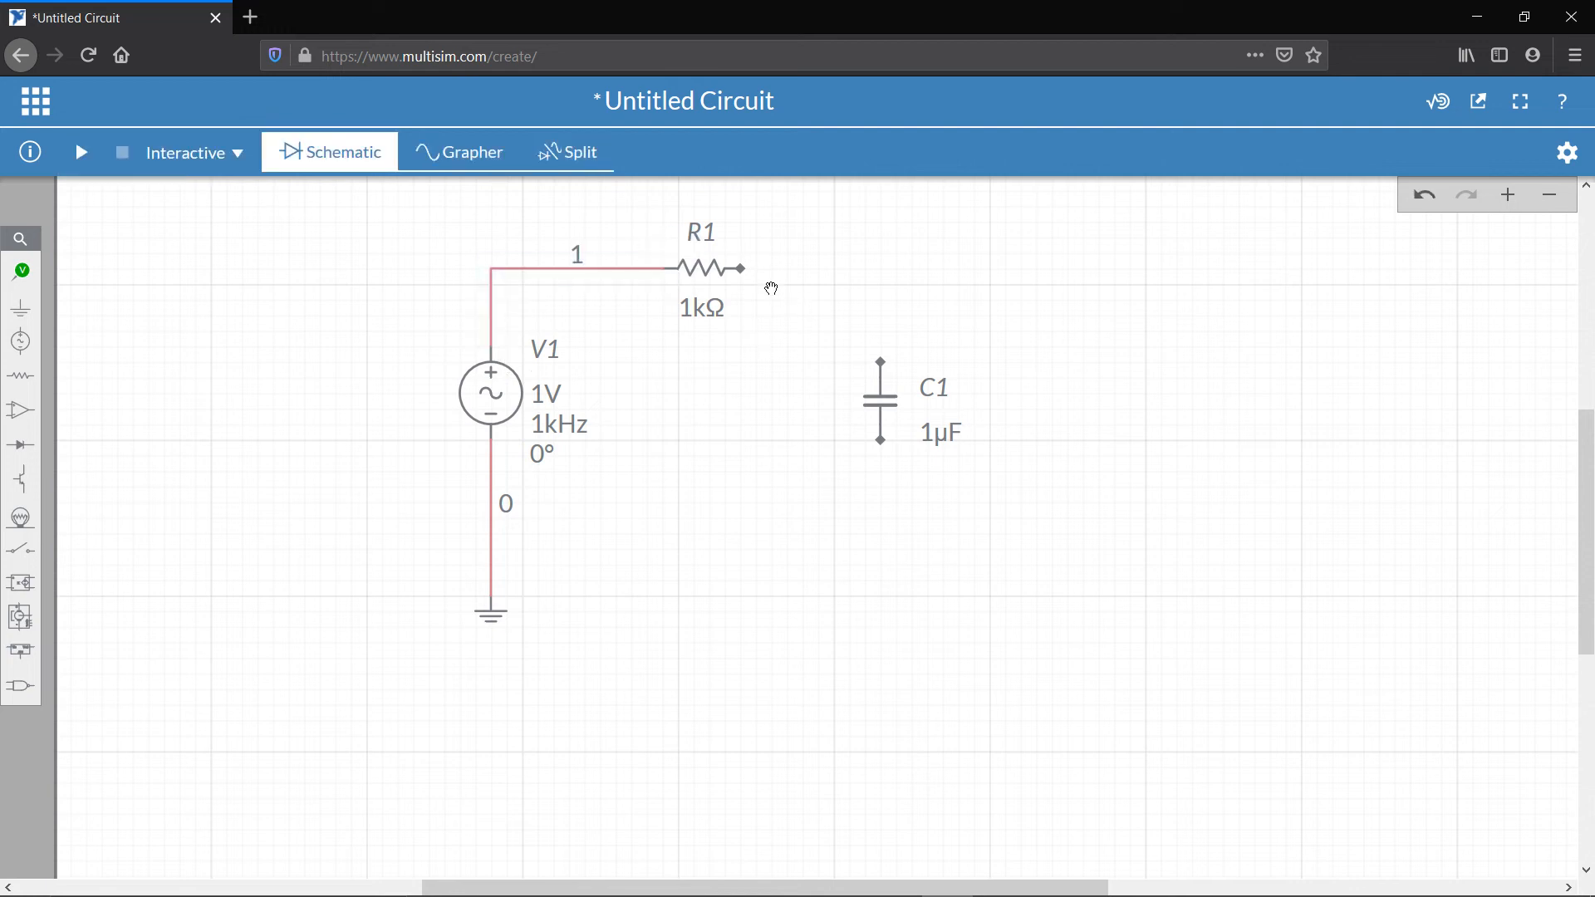
click(742, 271)
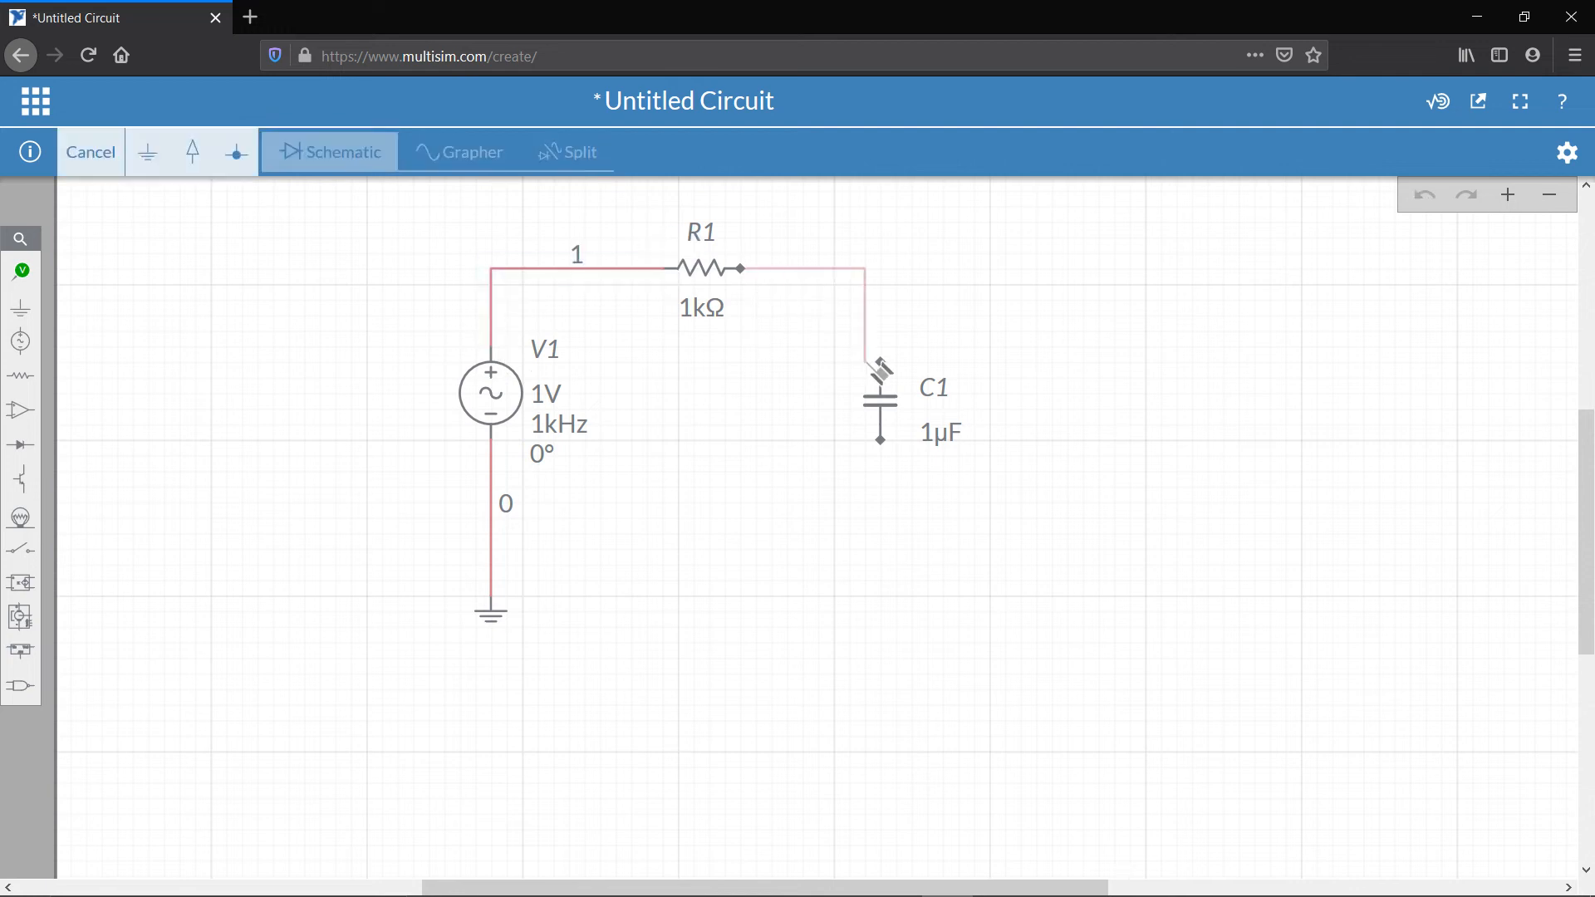
click(881, 362)
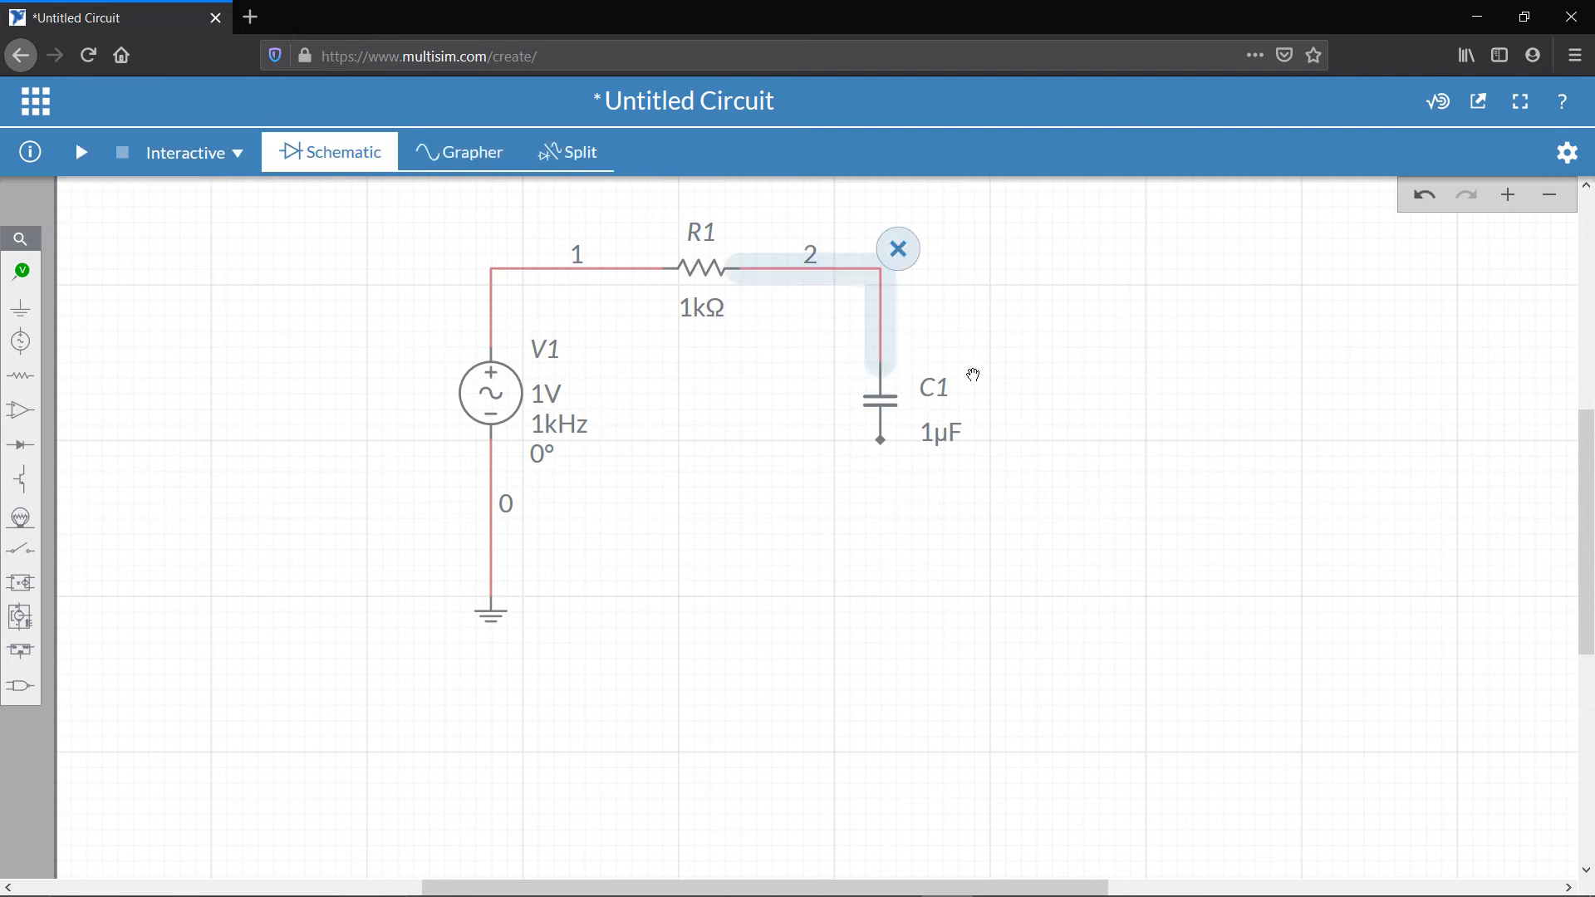
Close the loop by wiring the lower terminal of capacitor C1 to the wire between the source and ground.
click(881, 441)
click(490, 518)
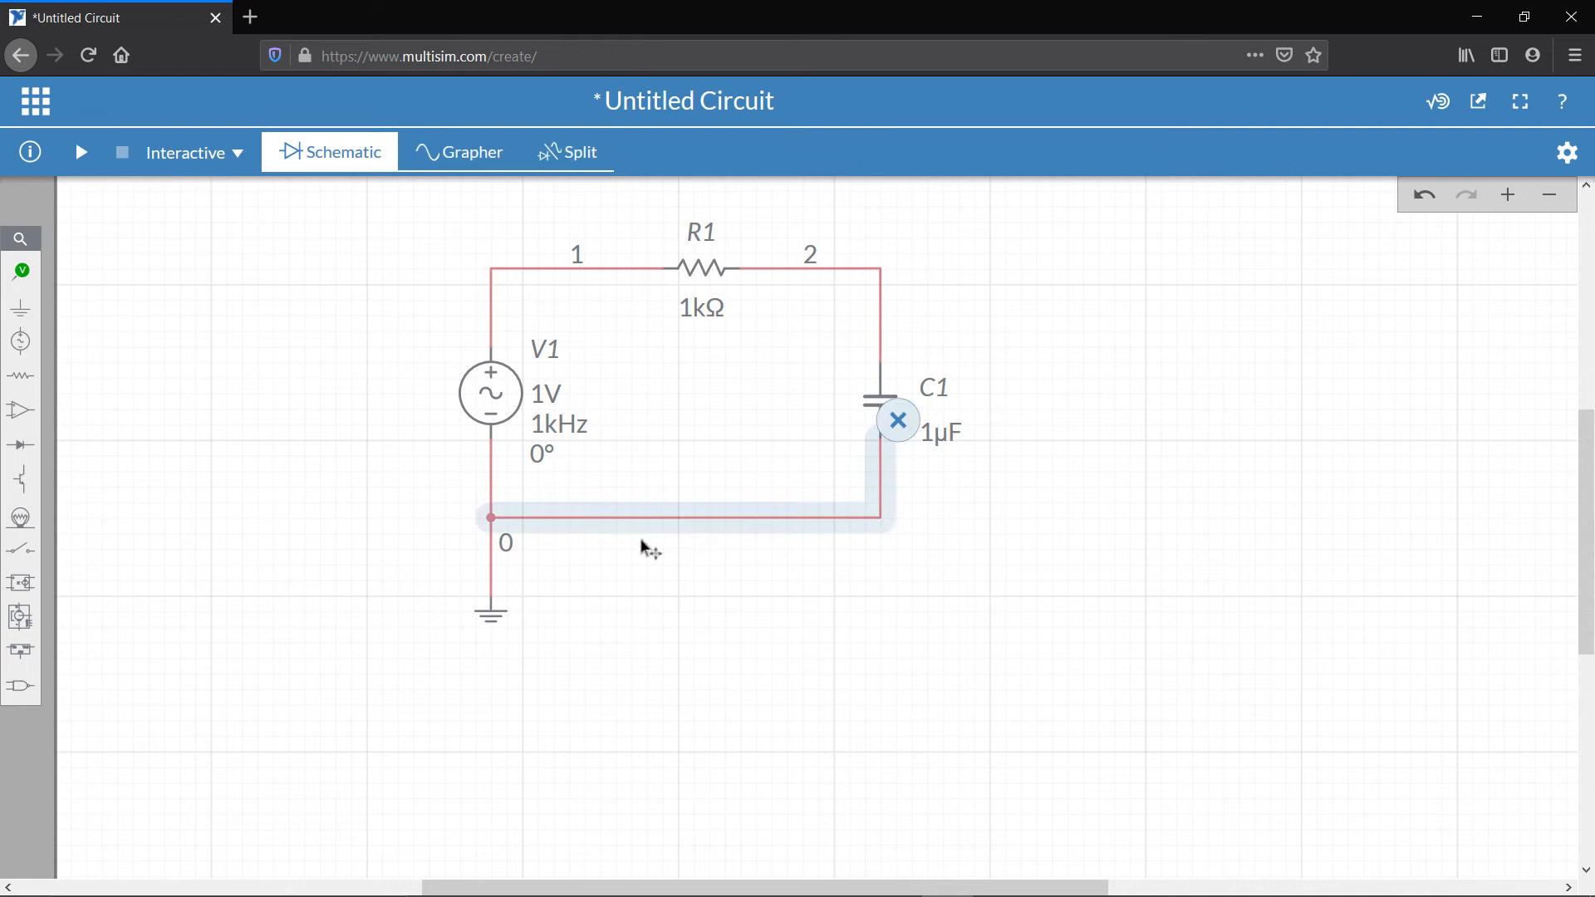
click(1549, 198)
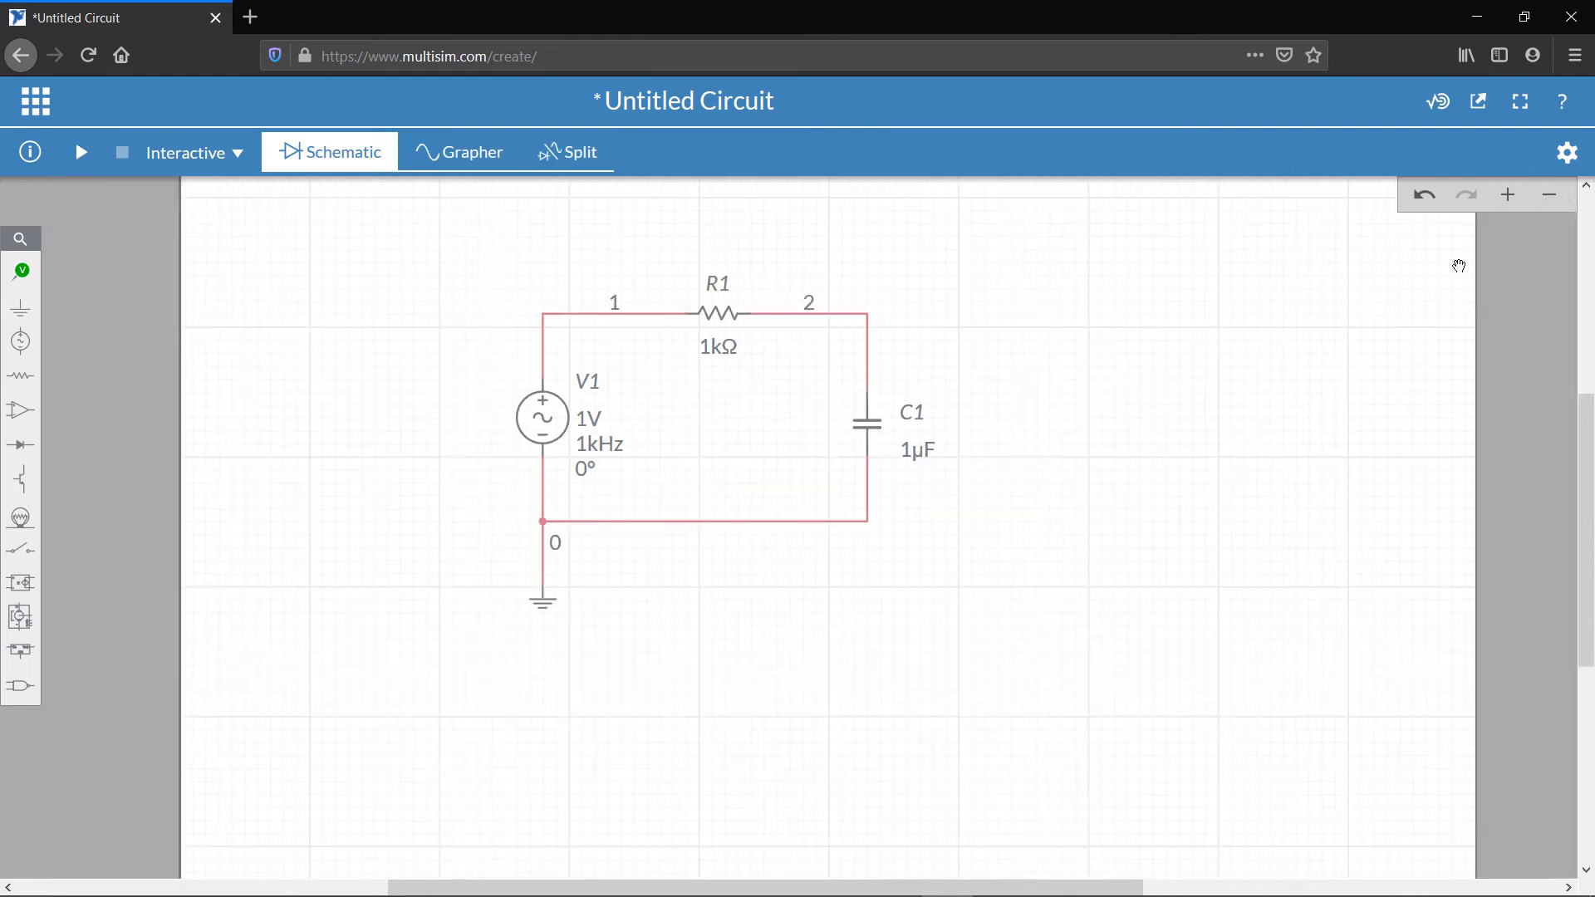
click(1547, 201)
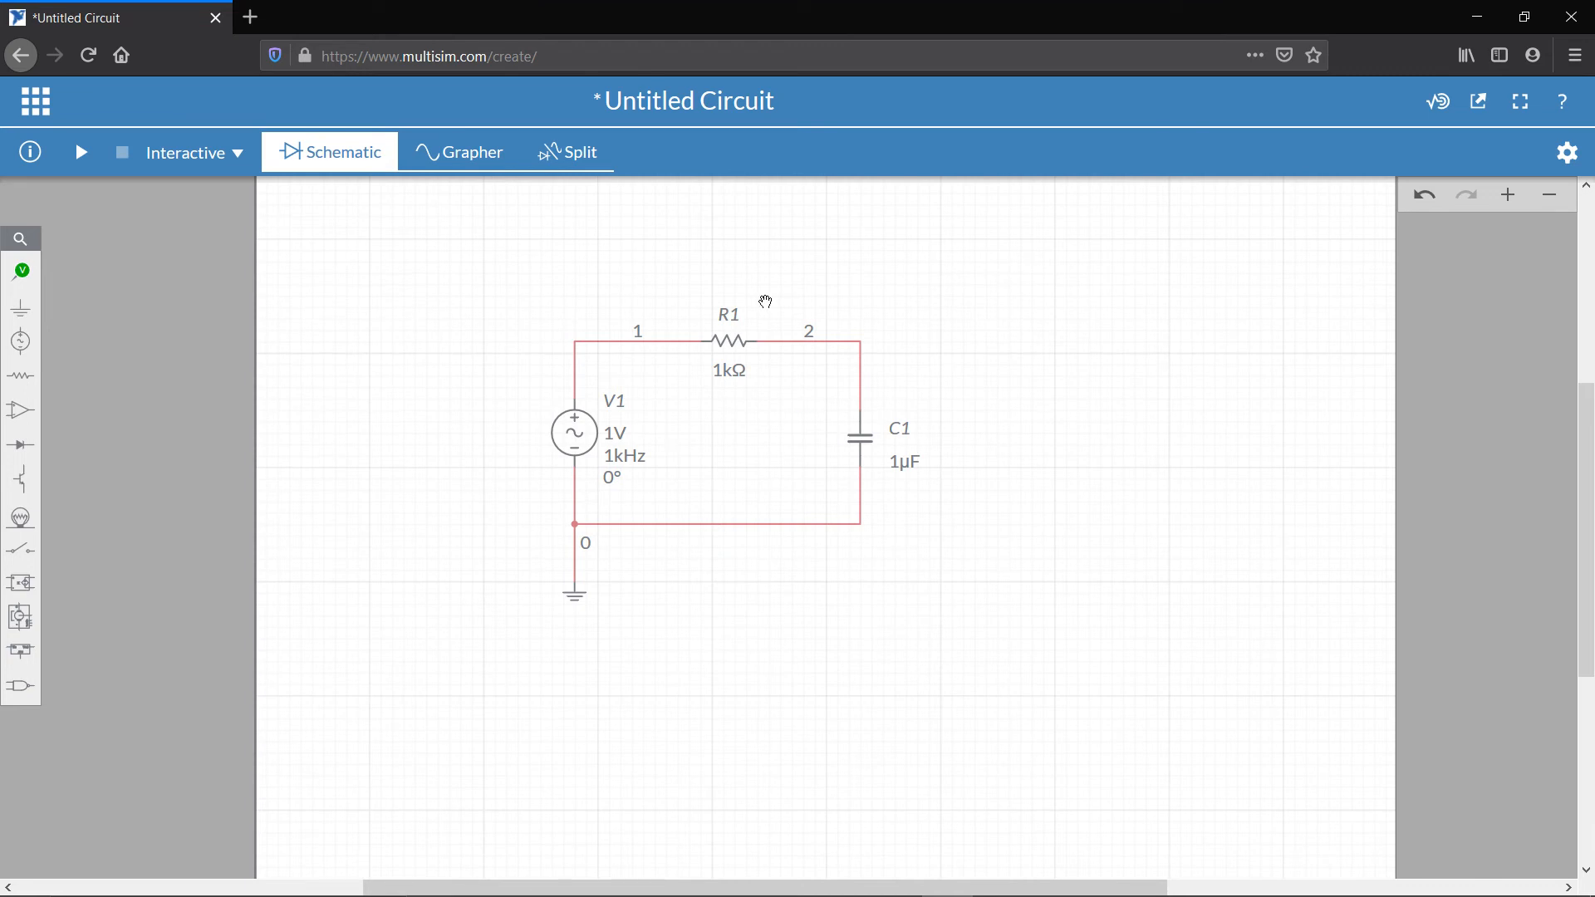
Open the AC source's properties, keep its model as Peak_Voltage and change its ID to Vi.
click(580, 443)
click(1568, 153)
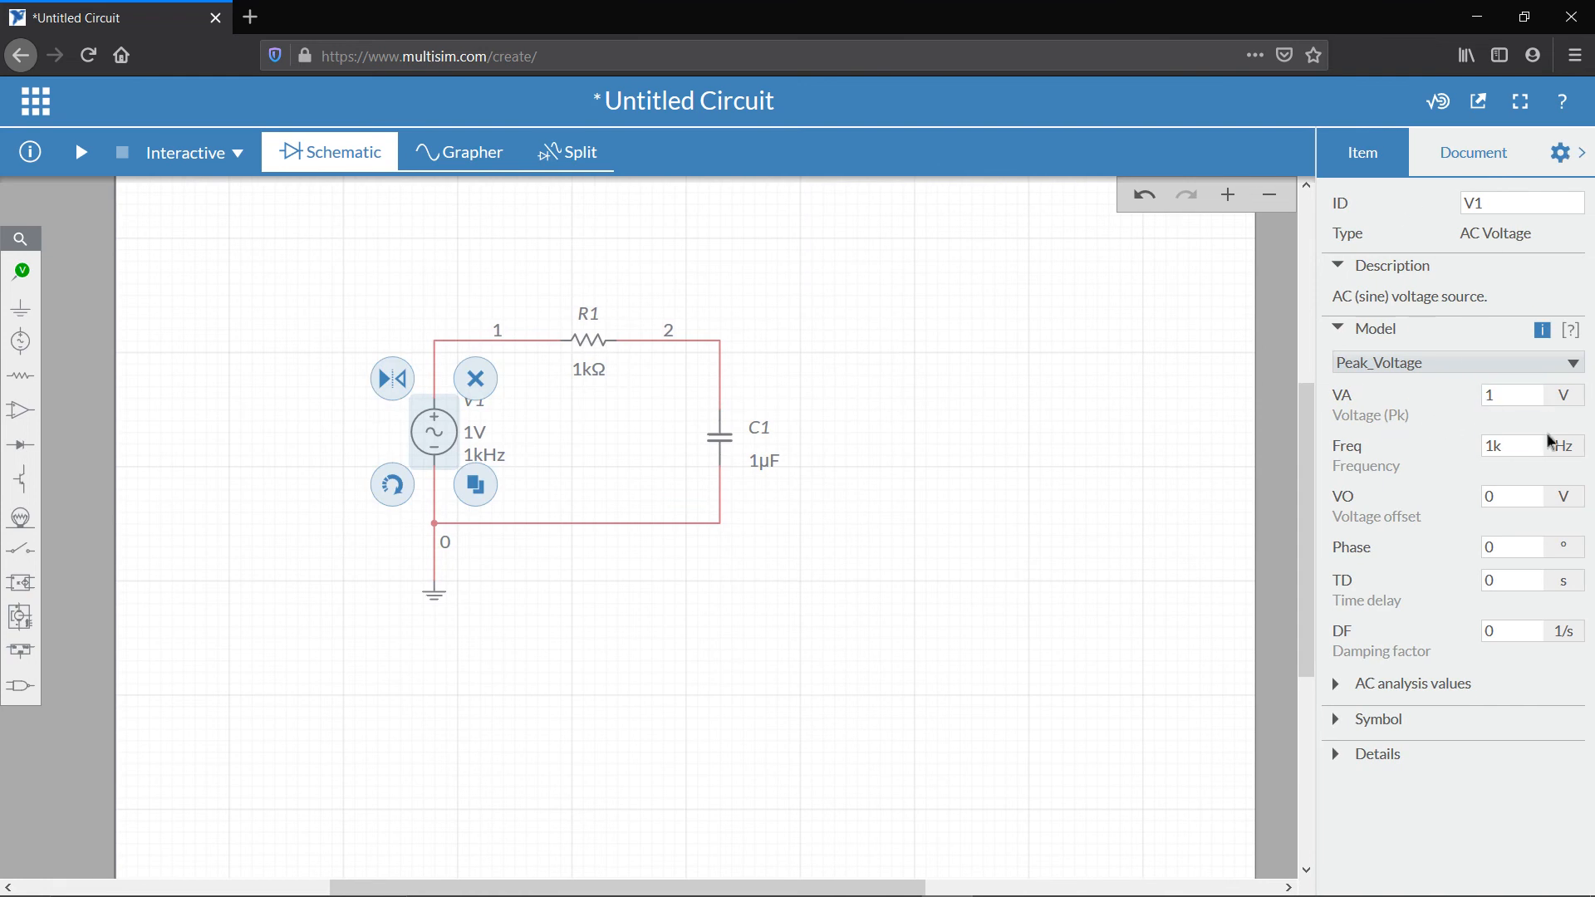
click(1473, 363)
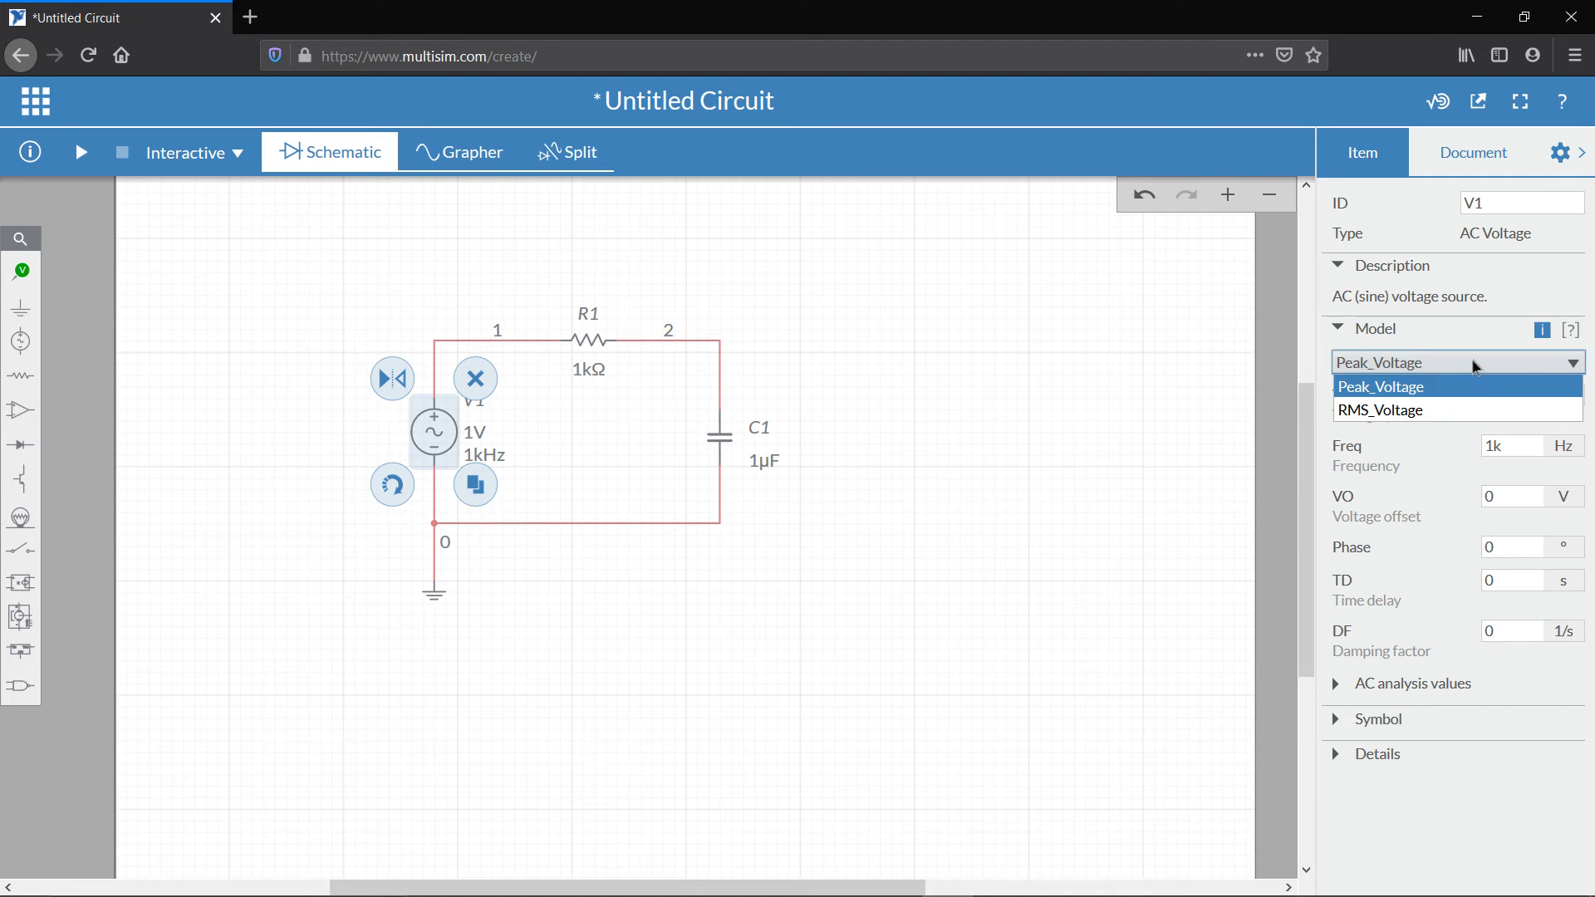
click(1433, 388)
double_click(1475, 203)
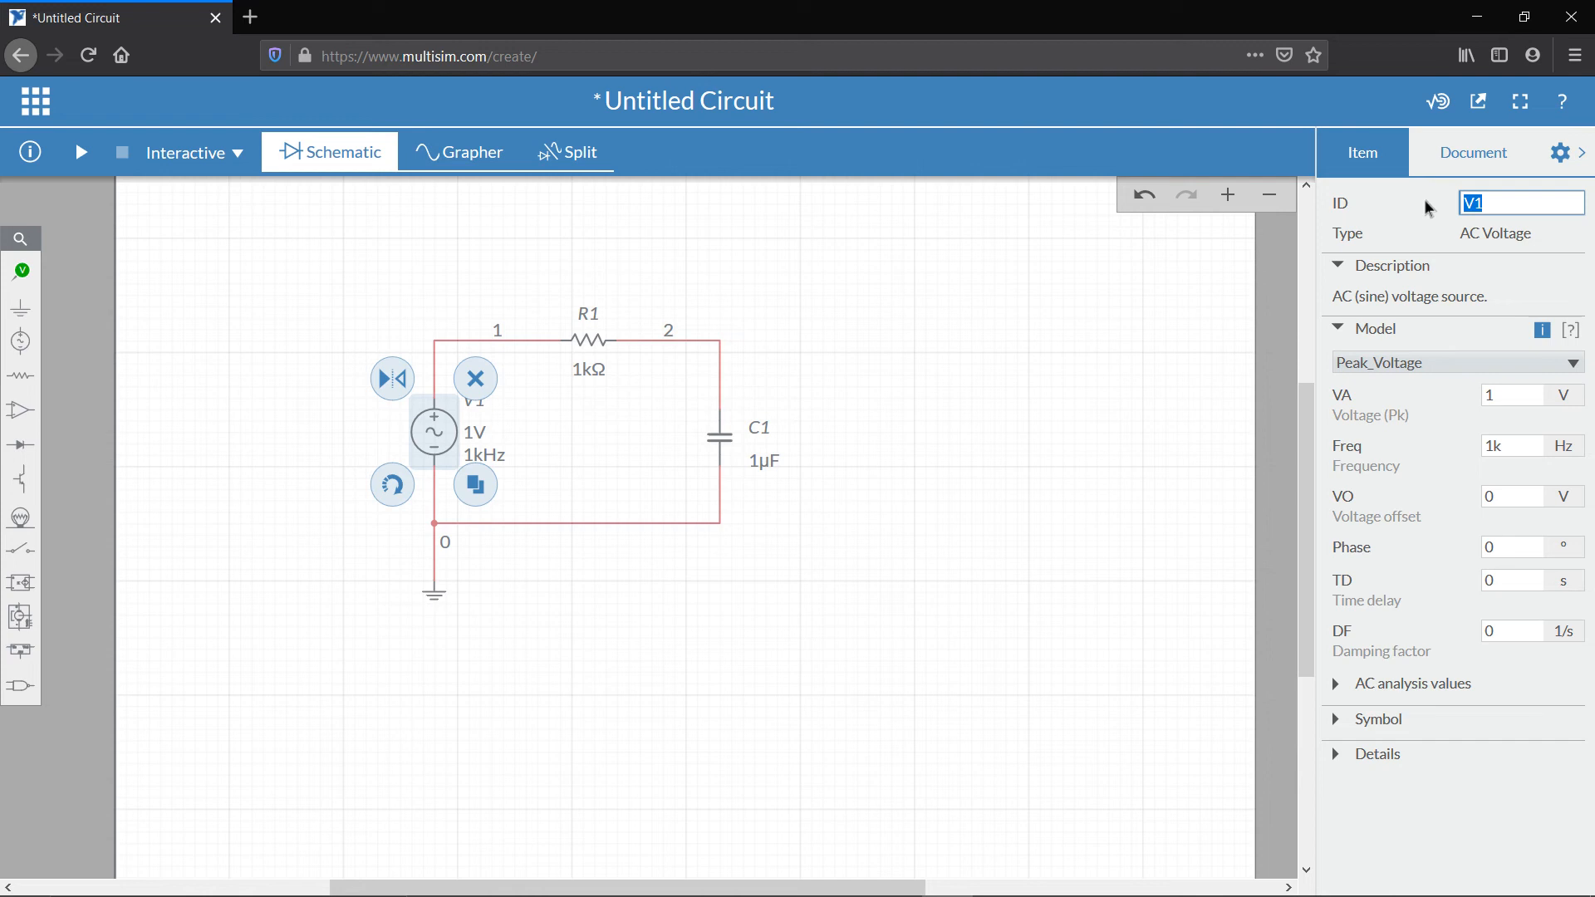
text(Vi)
Set the peak voltage VA of the AC source to 2 V.
click(1507, 395)
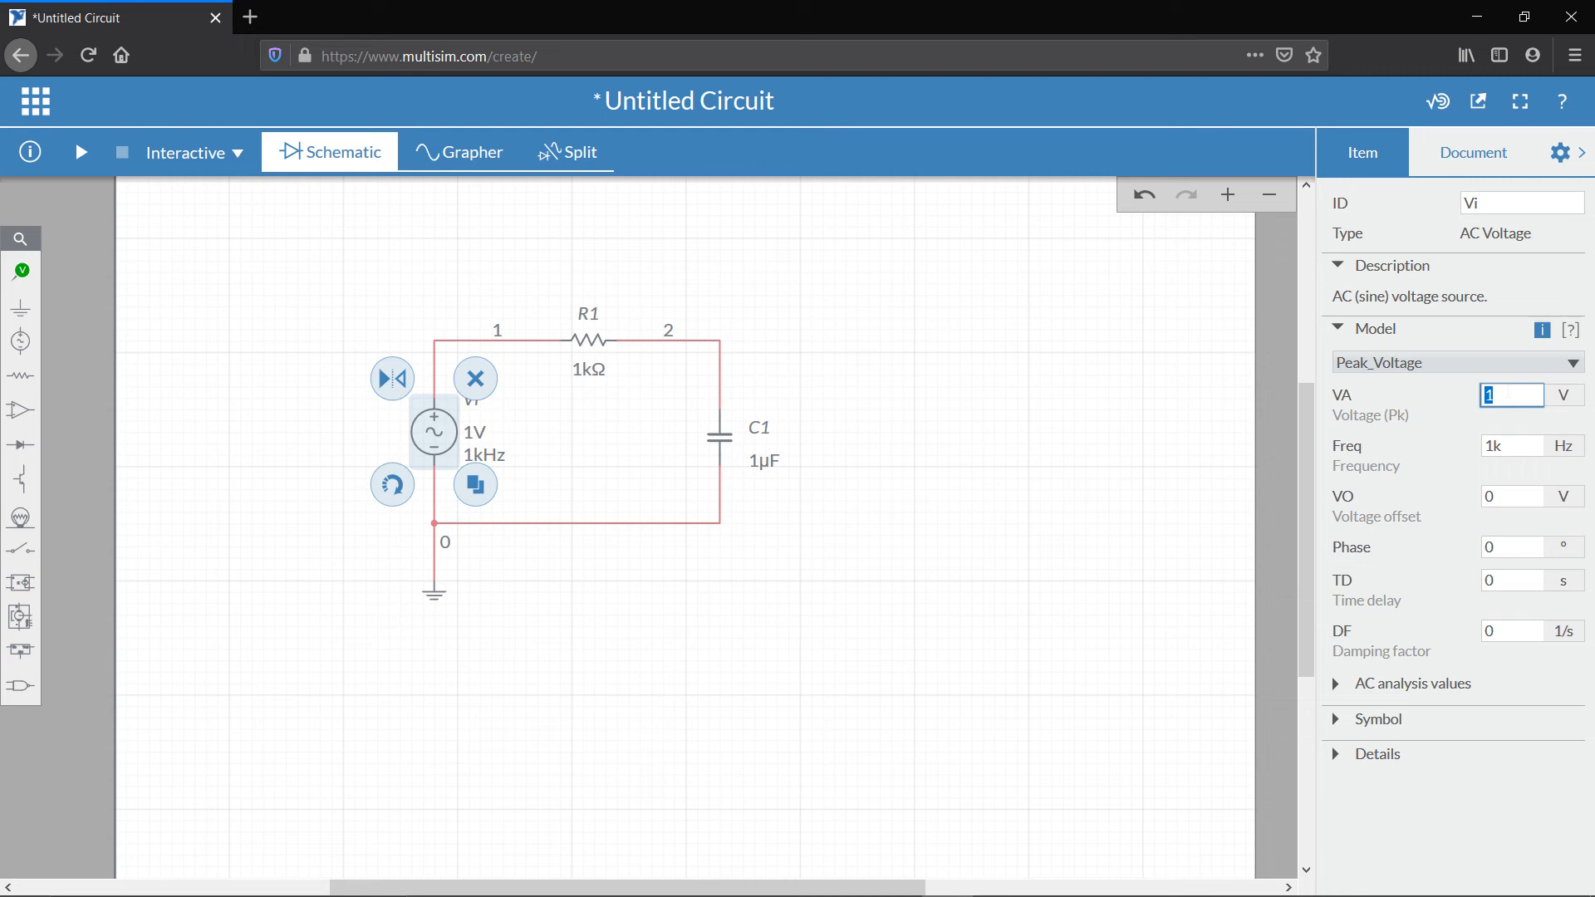
click(1510, 446)
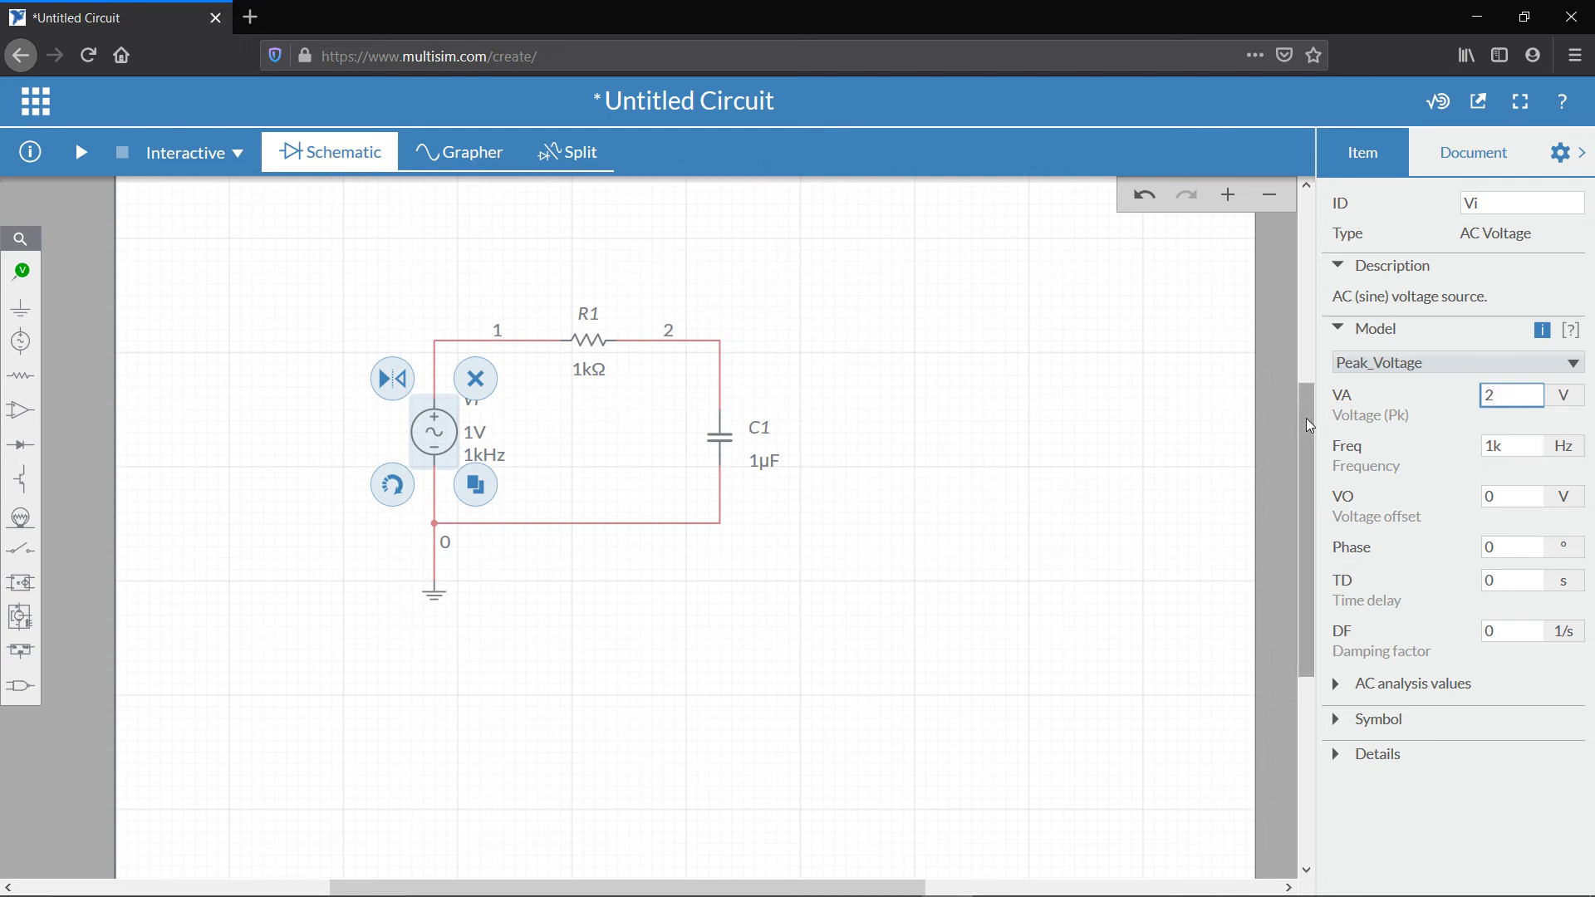
click(1288, 401)
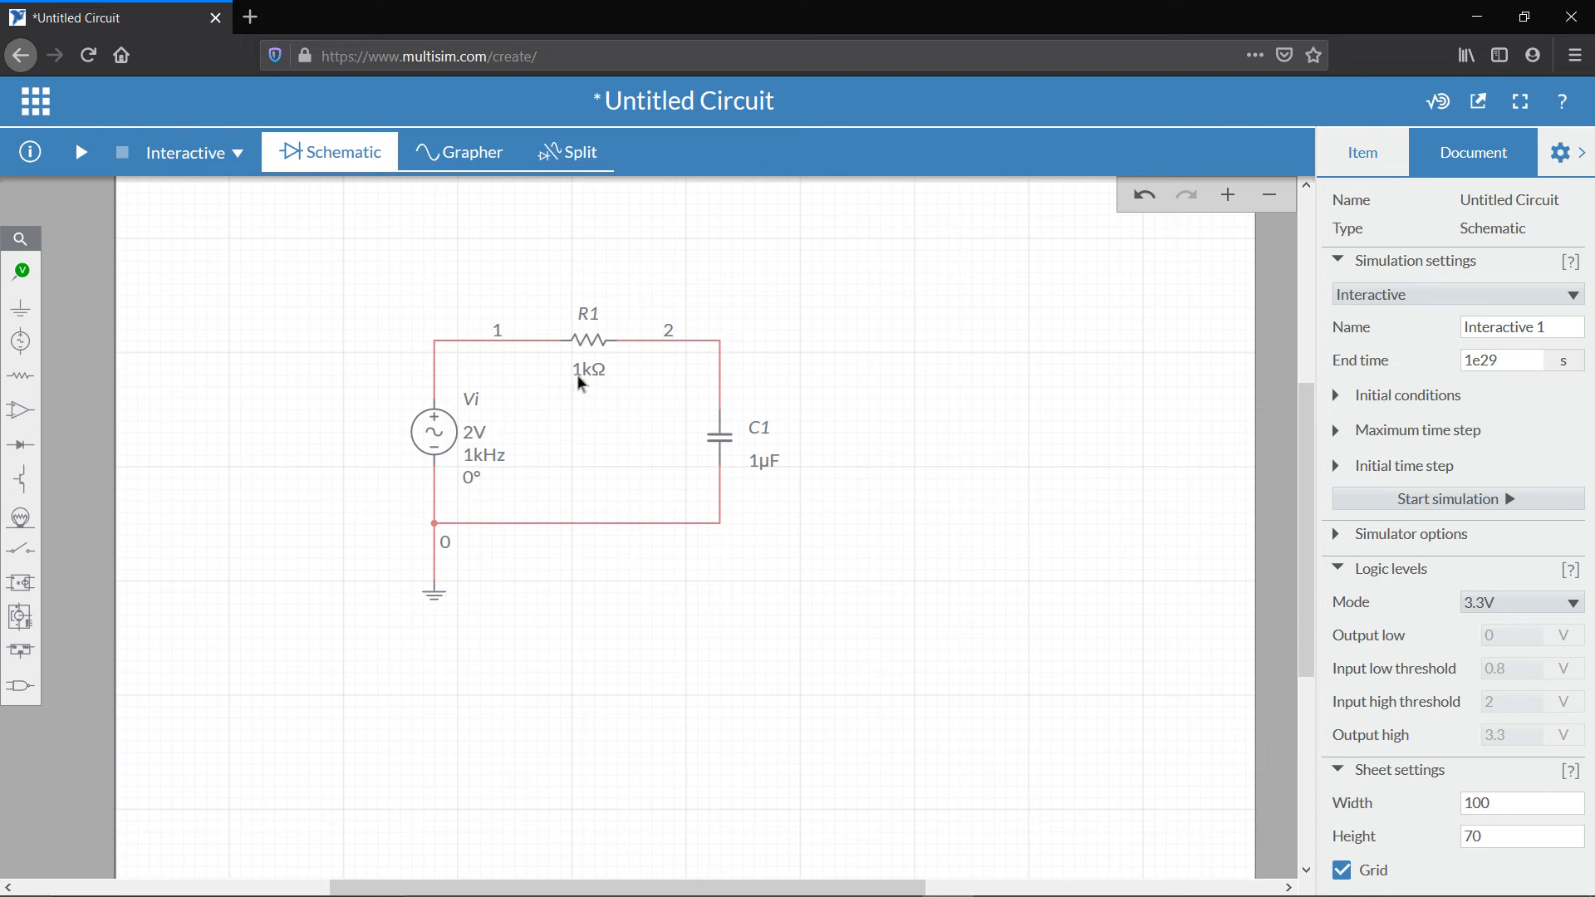
Review the editable properties of resistor R1 and capacitor C1, including resistance and capacitance.
click(594, 340)
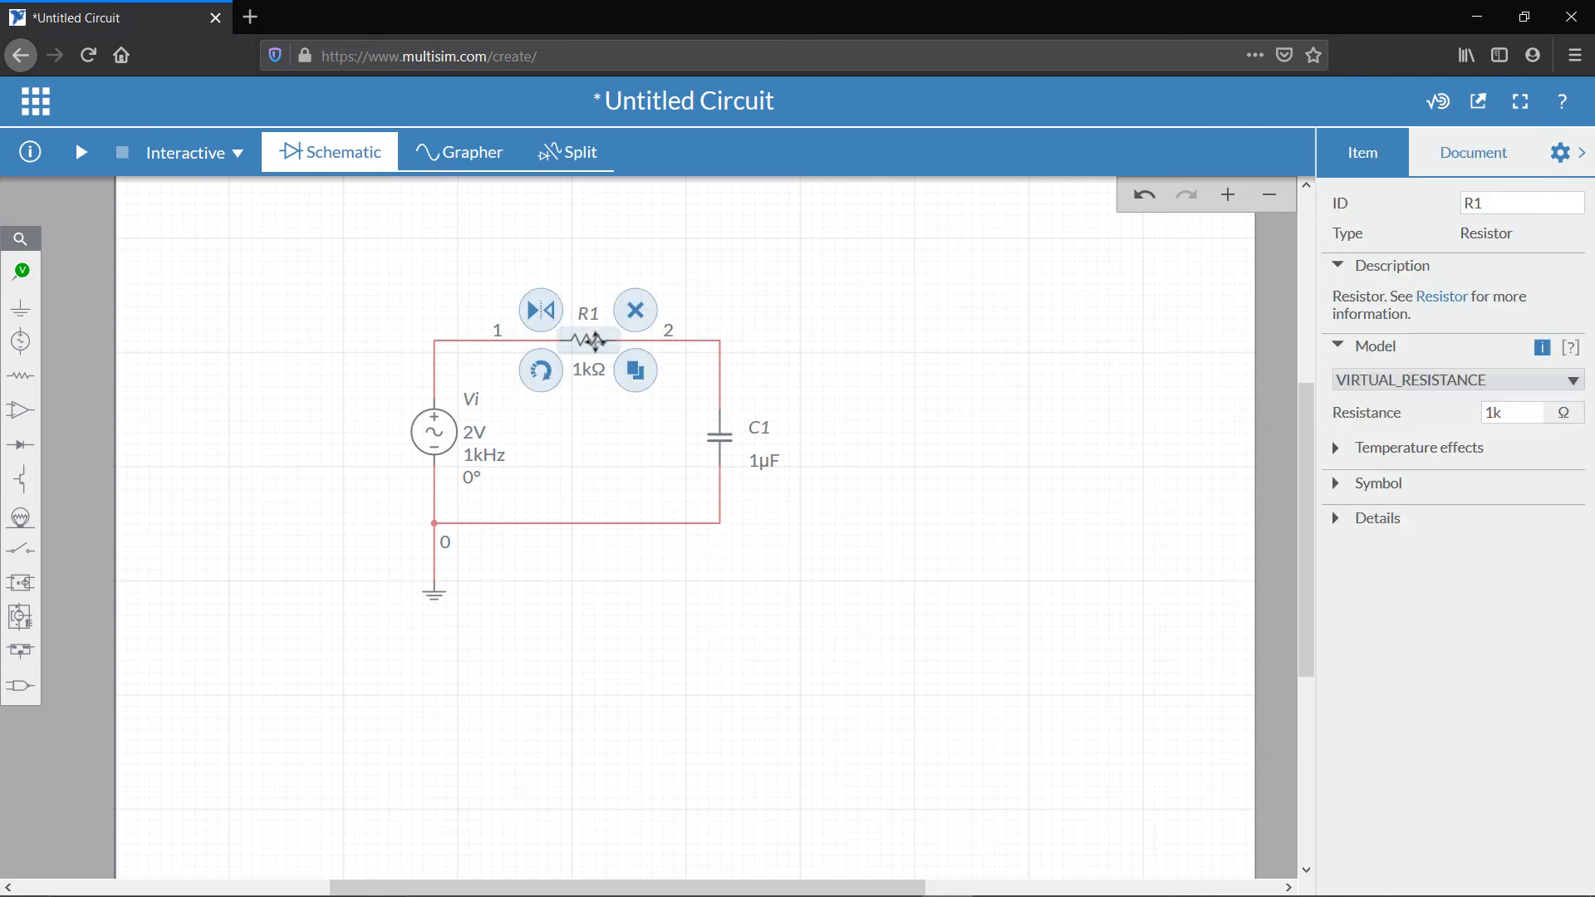
click(1512, 413)
click(723, 434)
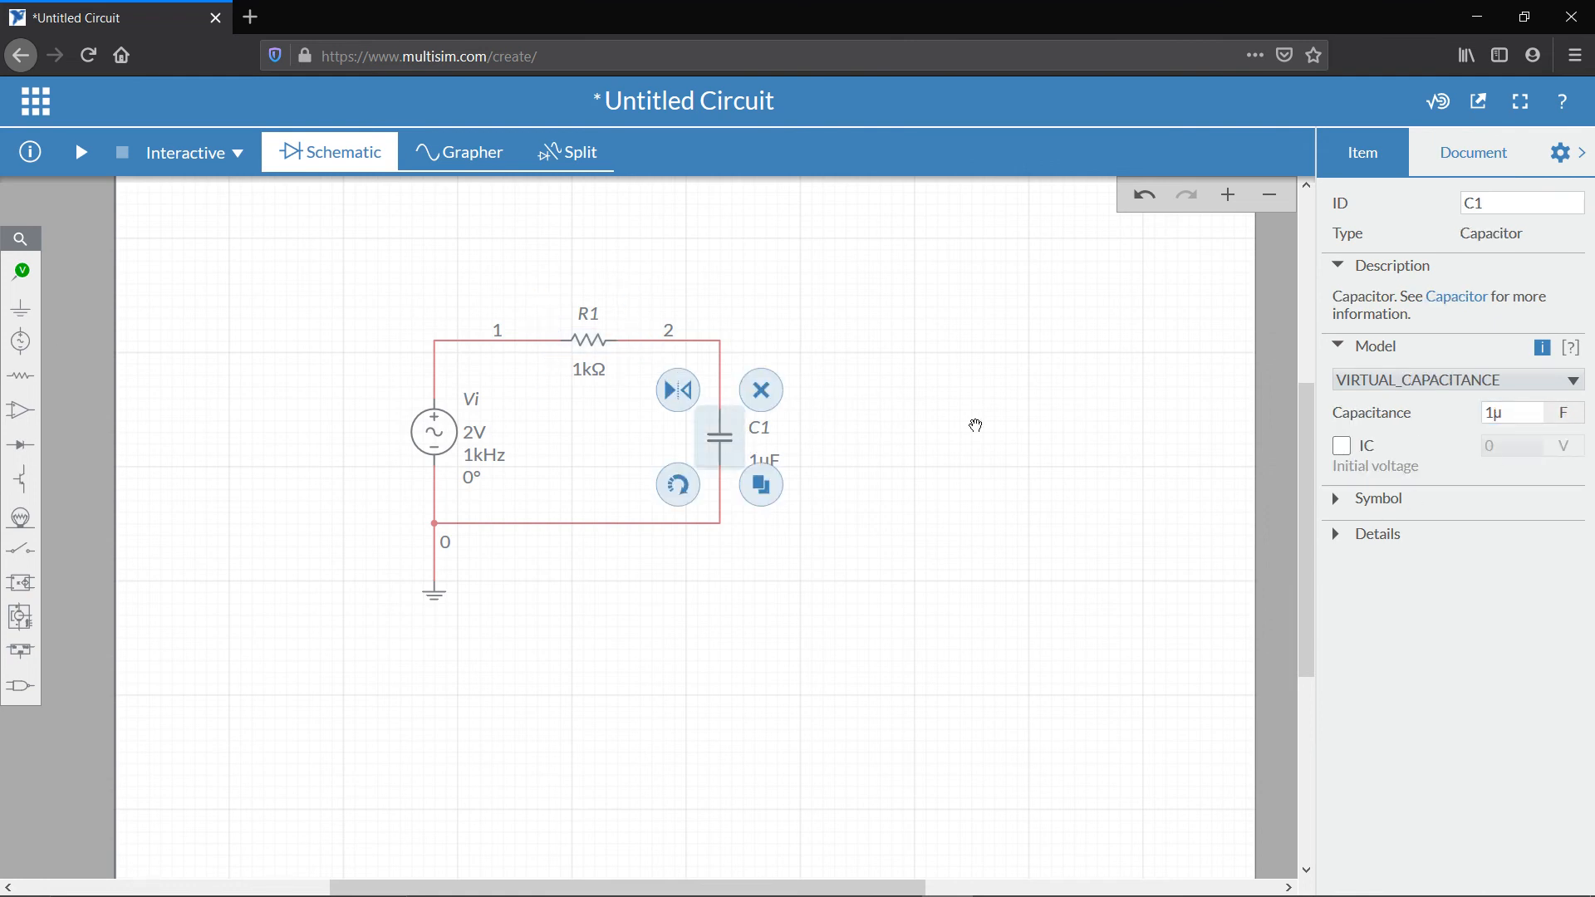
click(935, 295)
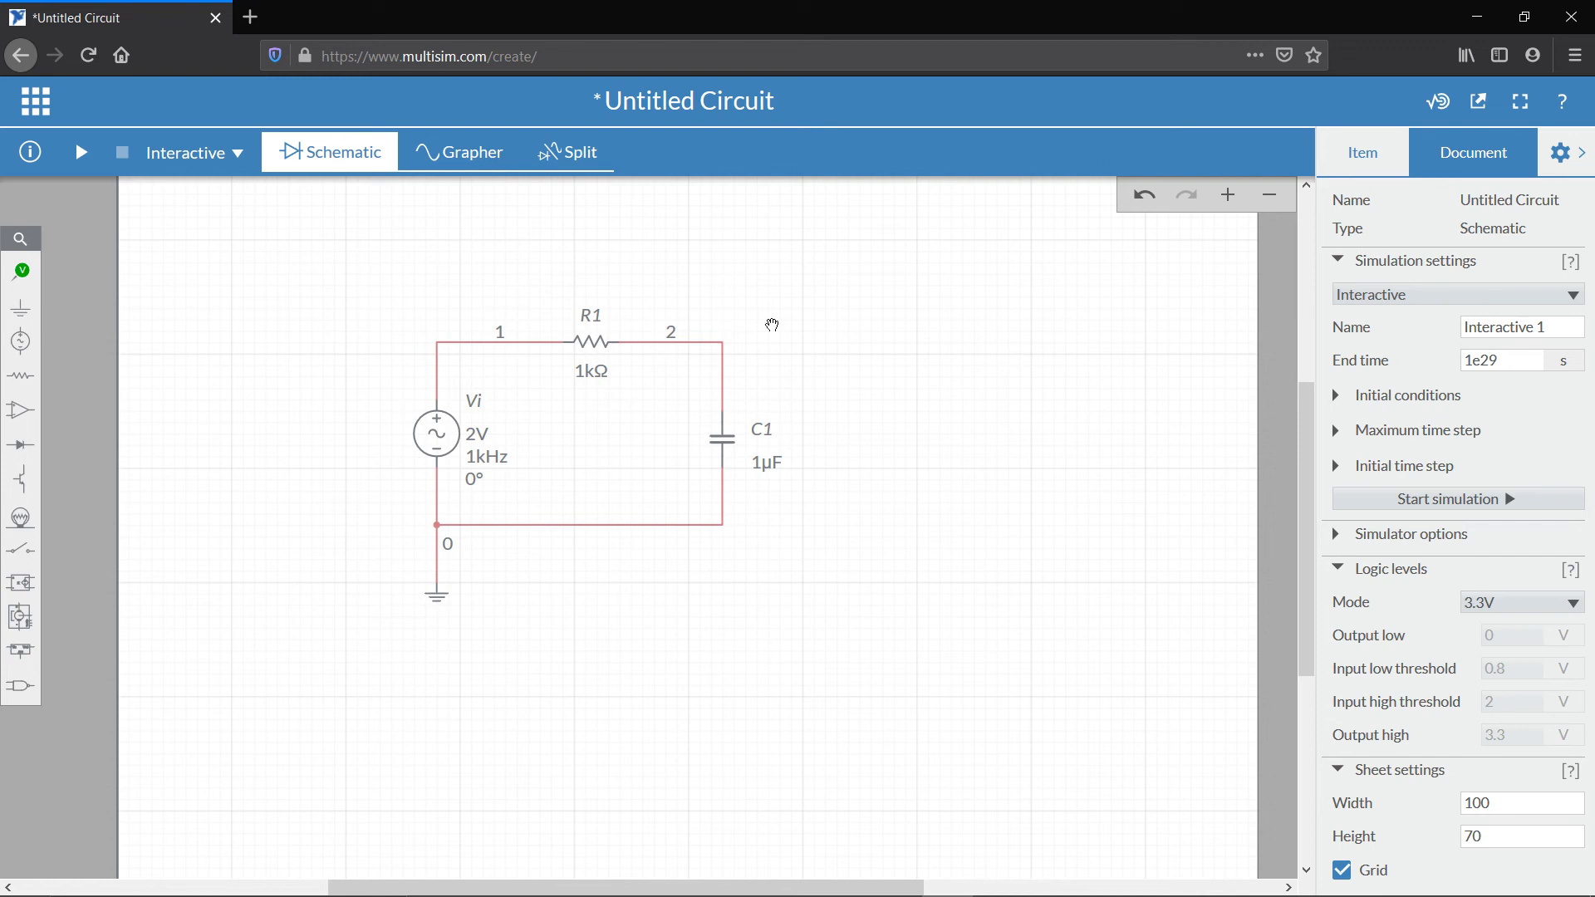
Place a Text Annotation above the circuit reading "BASIC RC CIRCUIT".
click(21, 271)
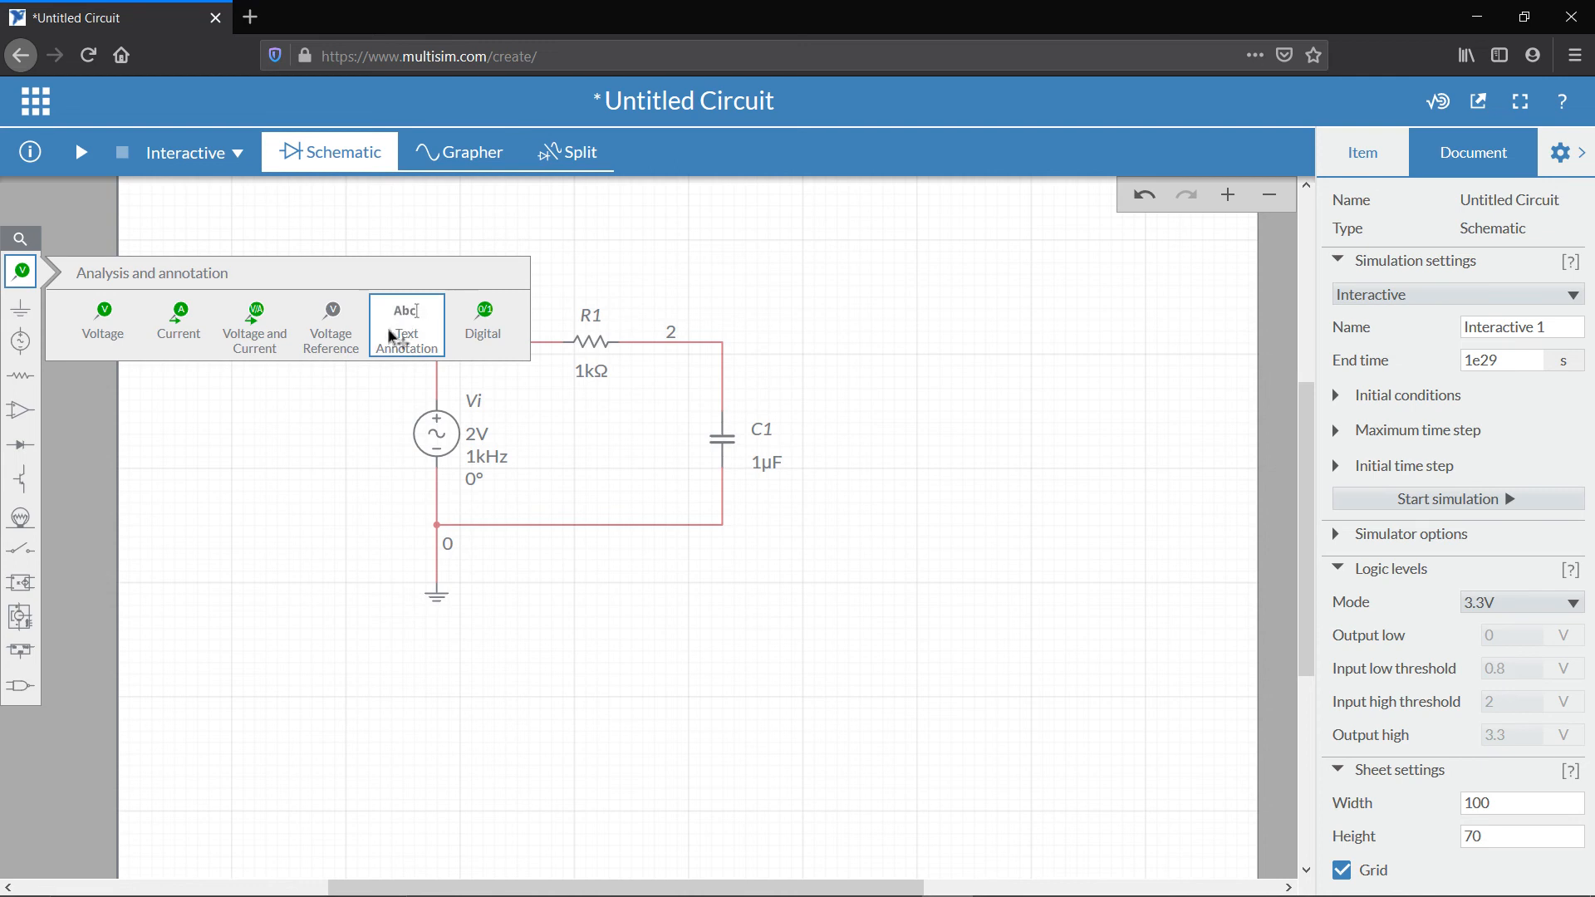
click(418, 329)
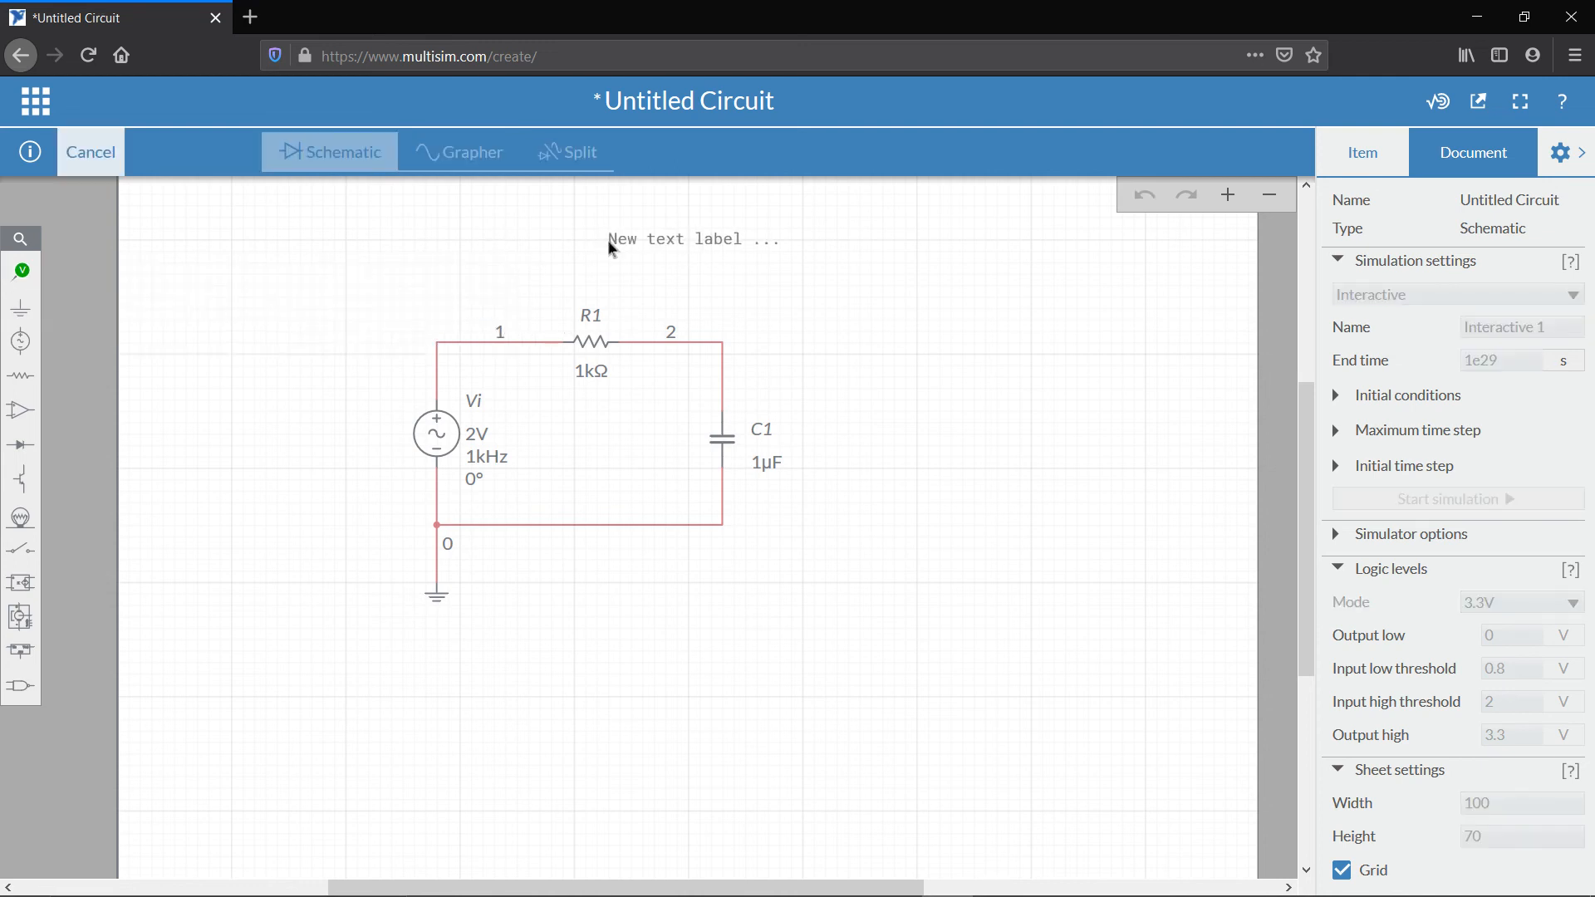
click(609, 247)
double_click(629, 243)
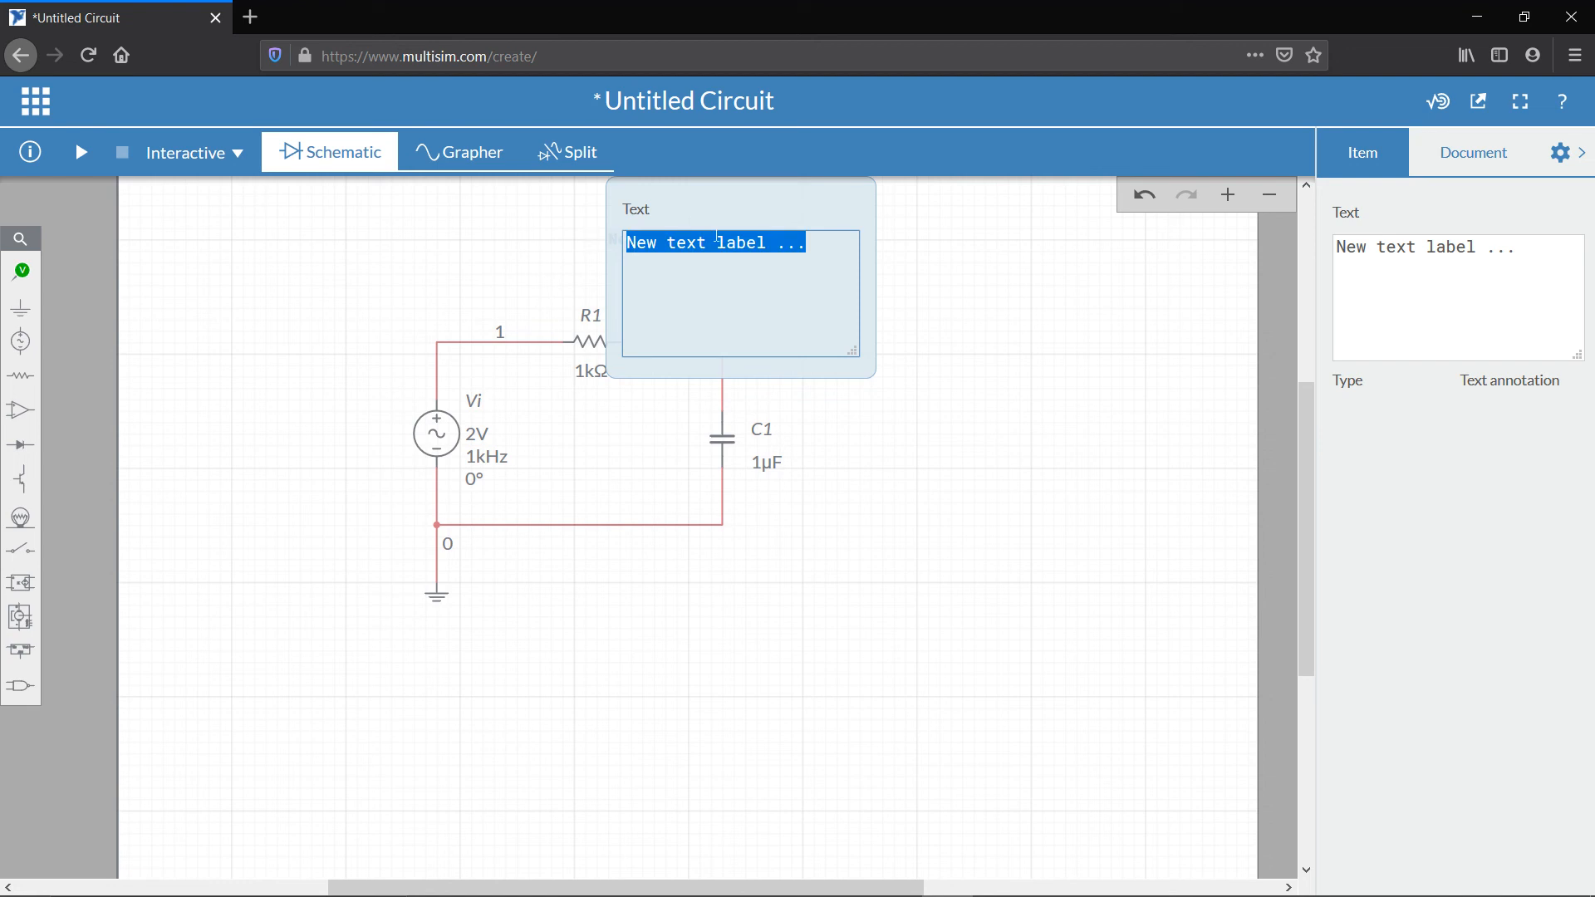
text(BASIC RC CIRCUIT)
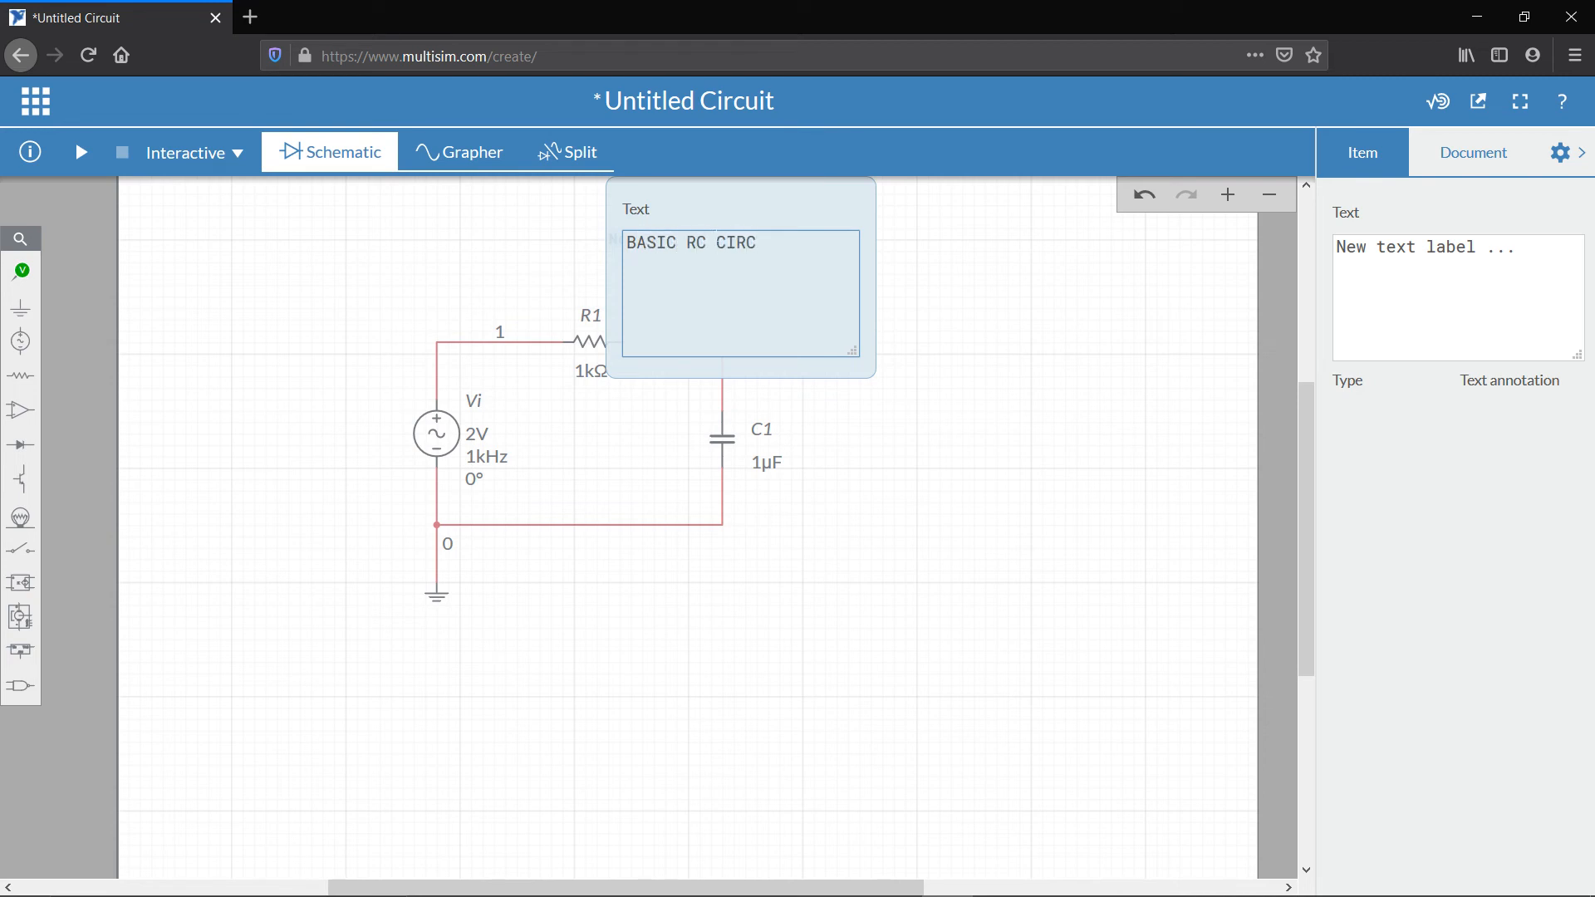
click(911, 233)
Move the "BASIC RC CIRCUIT" annotation slightly down, closer to the circuit.
click(735, 247)
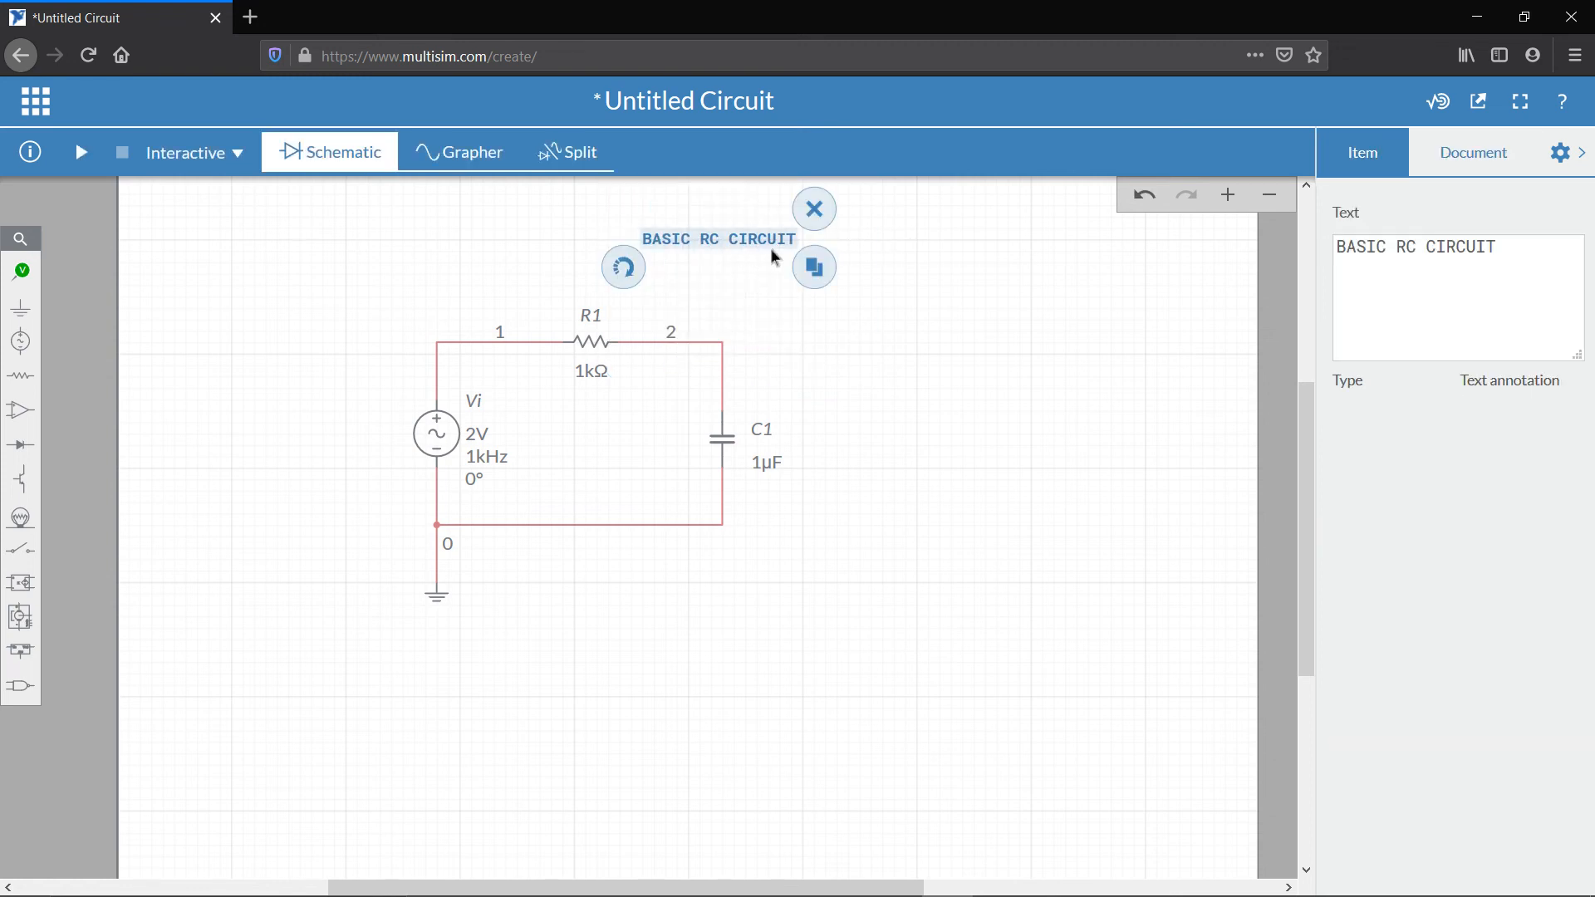
double_click(770, 248)
click(1028, 302)
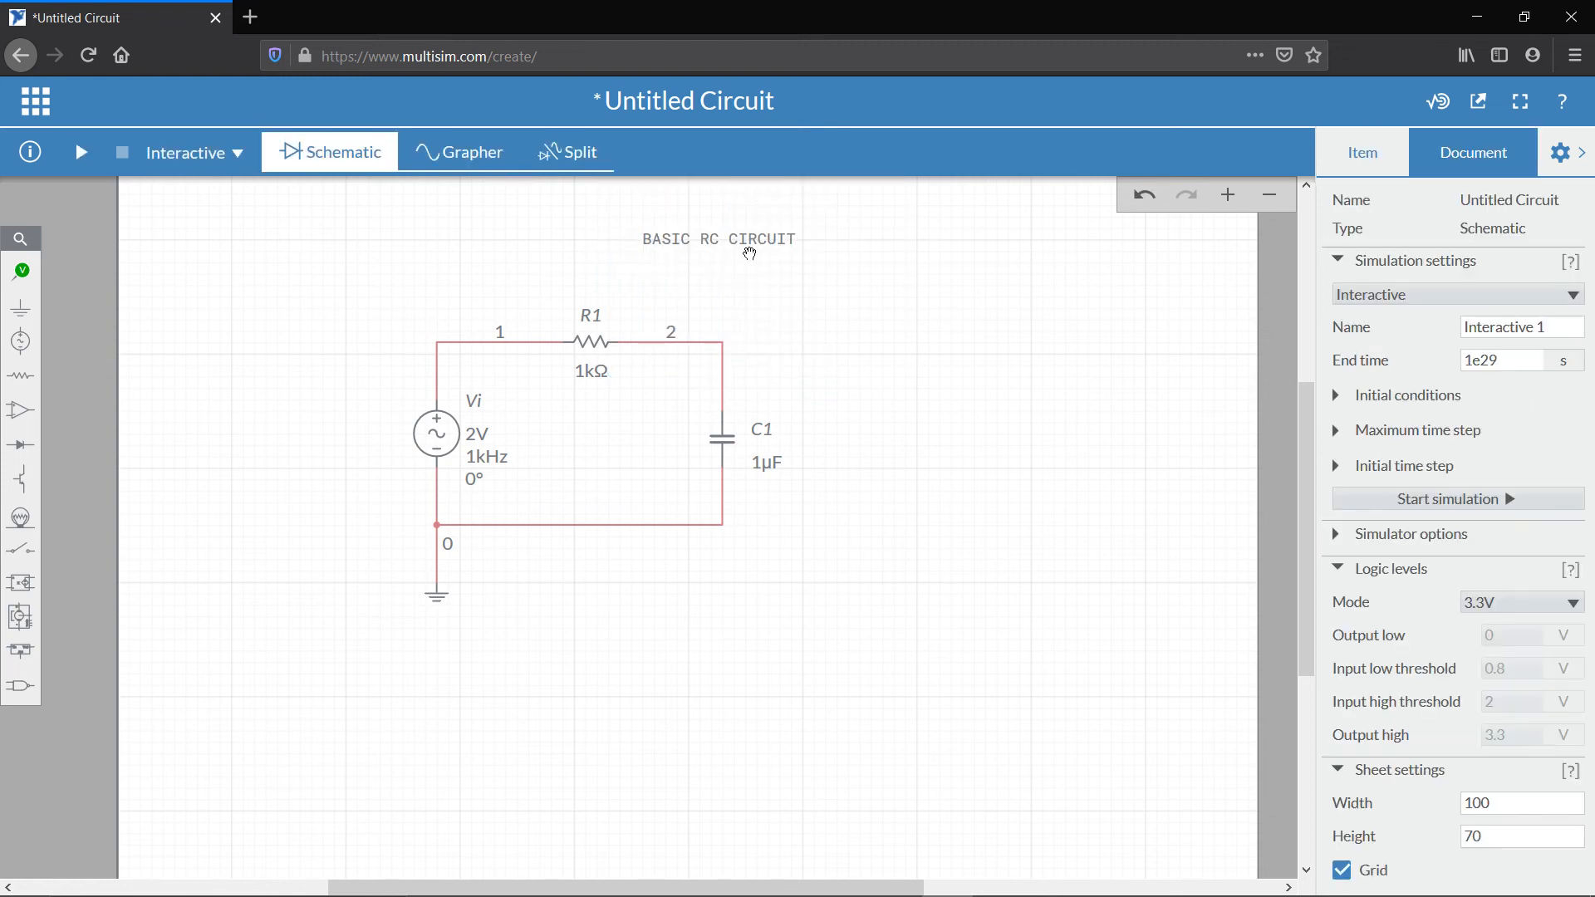
drag(743, 248, 743, 282)
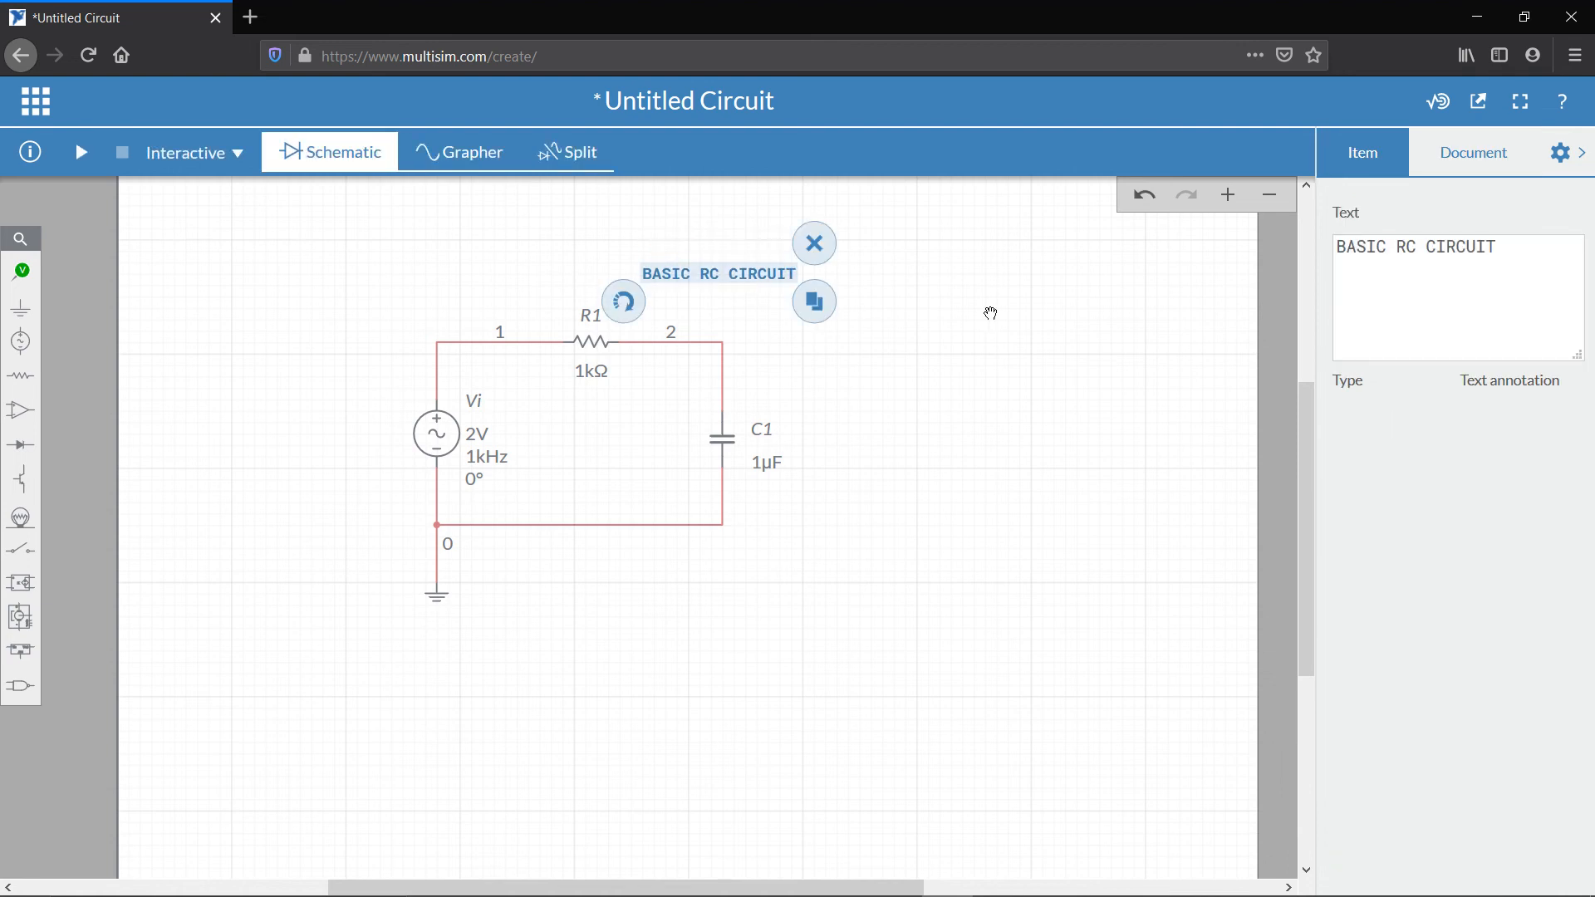
click(989, 316)
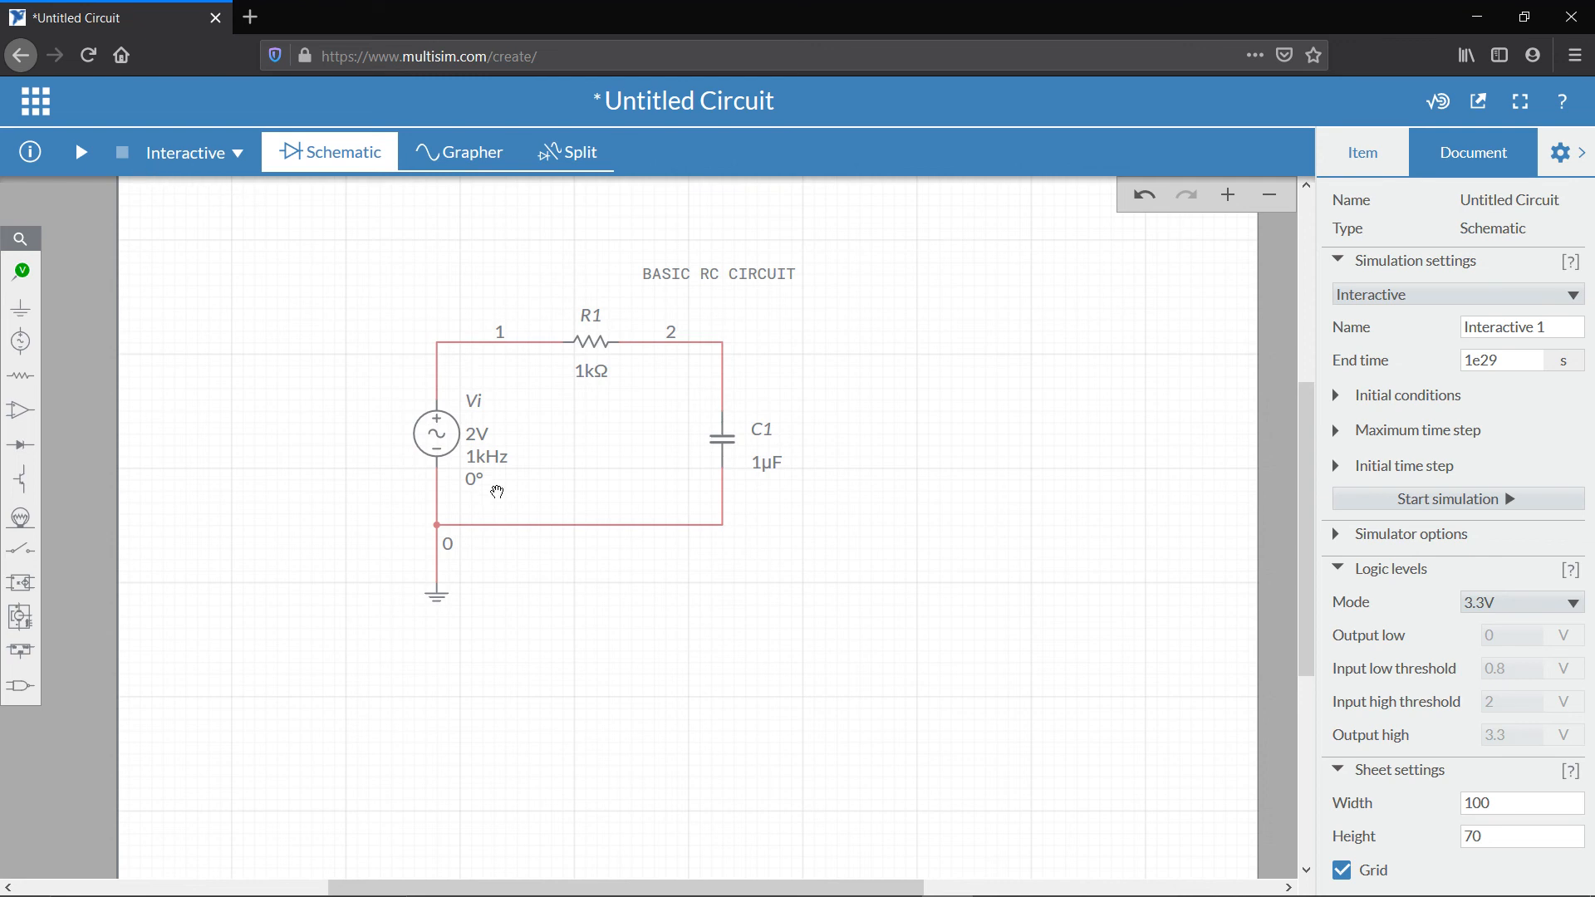
Run the interactive simulation for a few seconds without any probe and stop it.
click(82, 154)
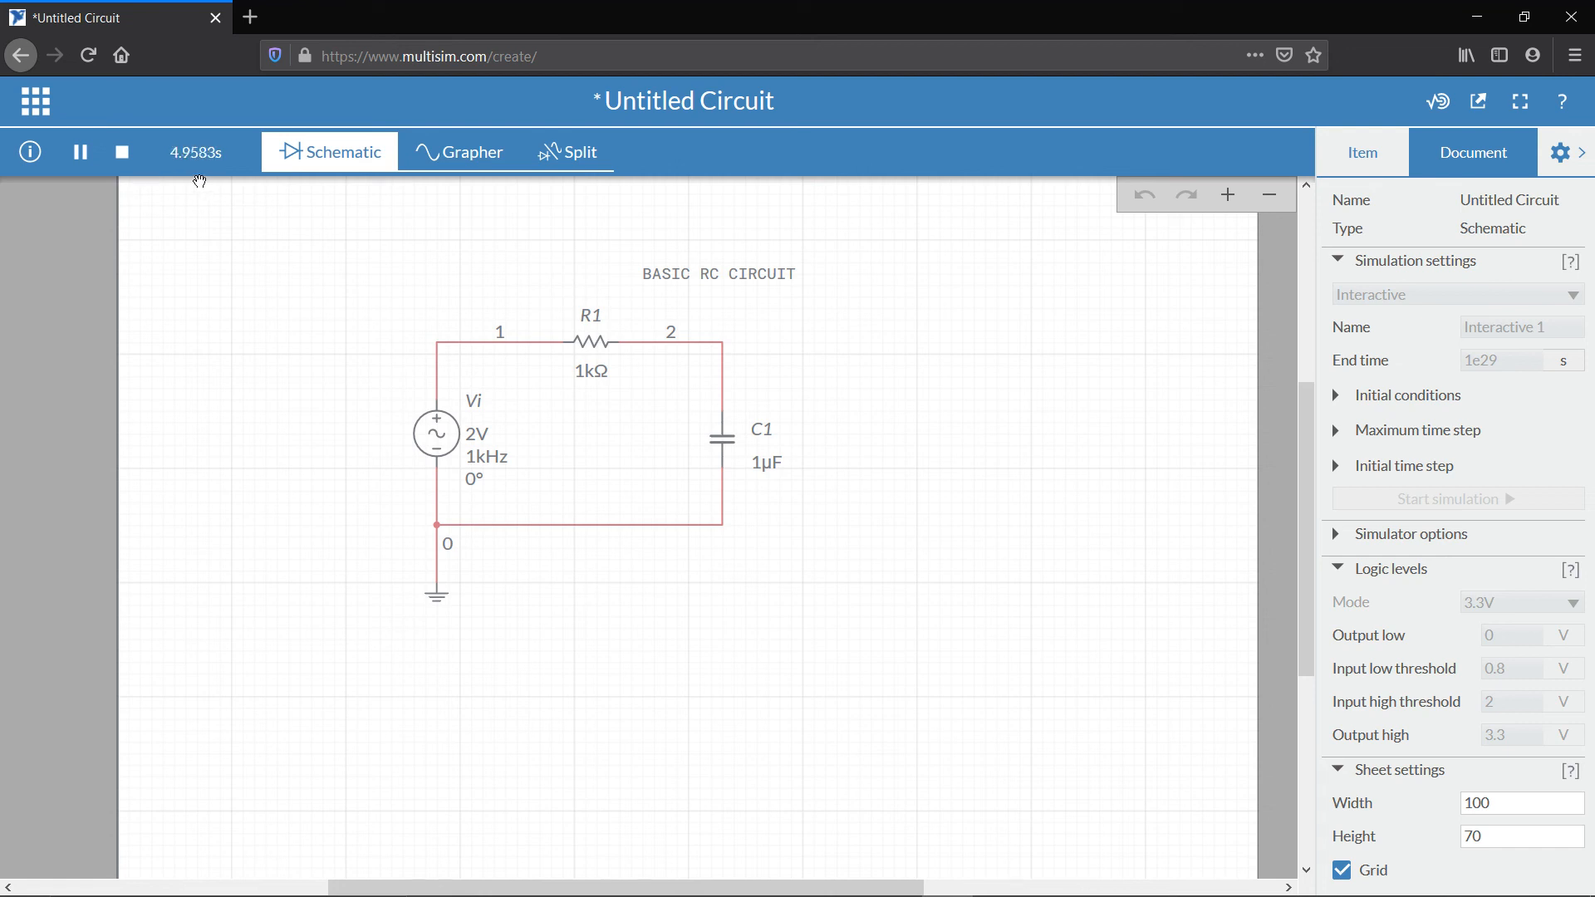
click(118, 156)
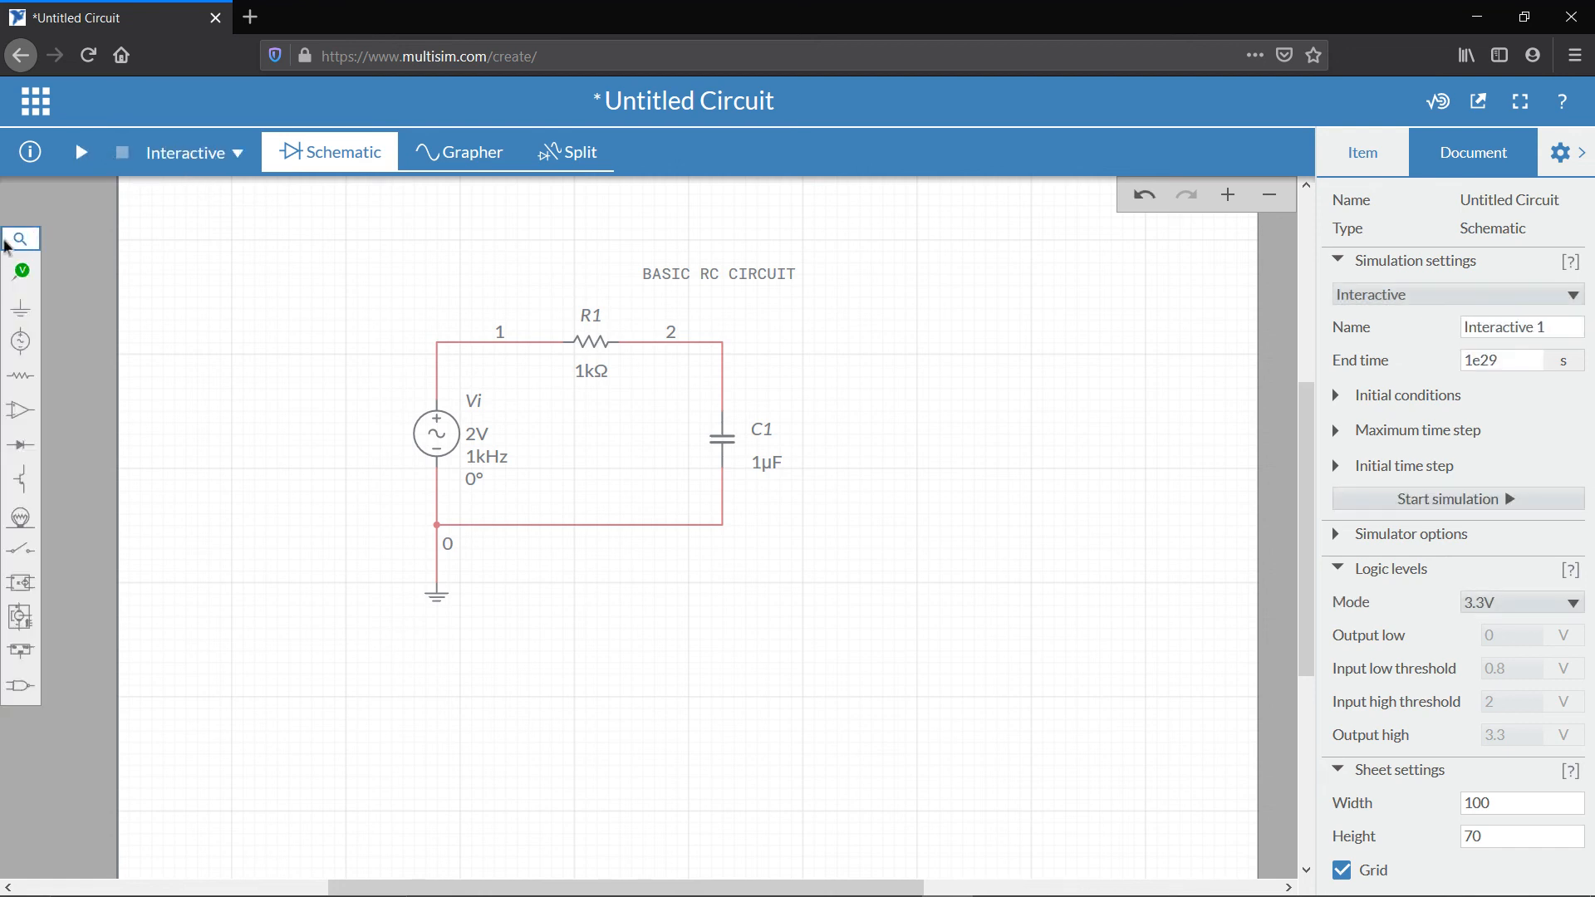
Place a Voltage probe on the wire between R1 and C1, at the corner above the capacitor.
mouse_move(25, 287)
click(102, 320)
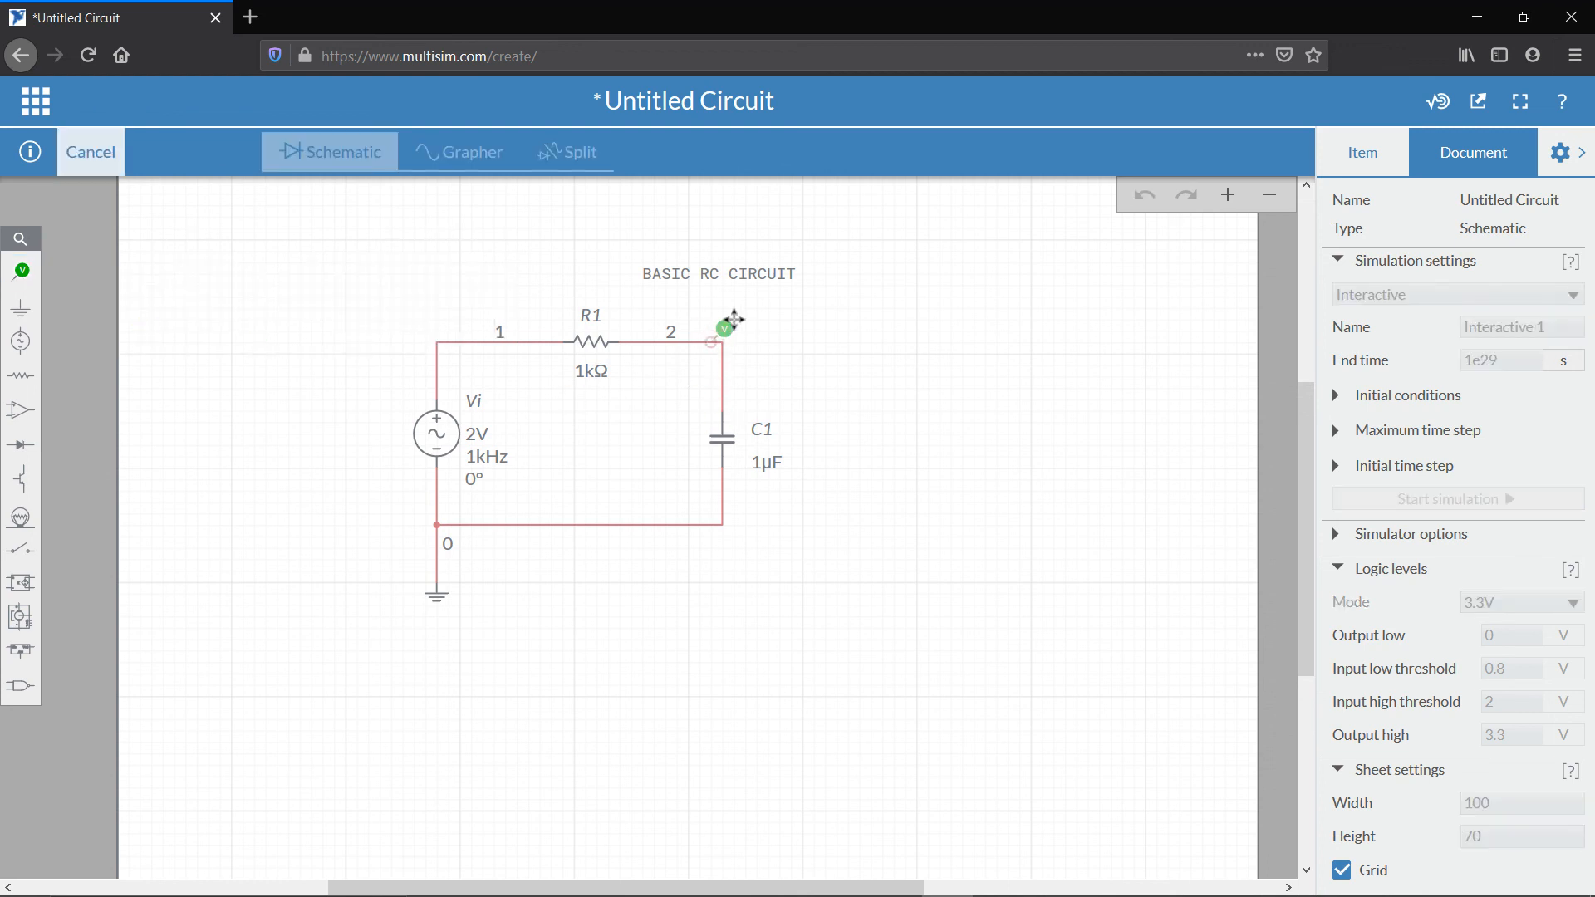
click(719, 341)
click(902, 346)
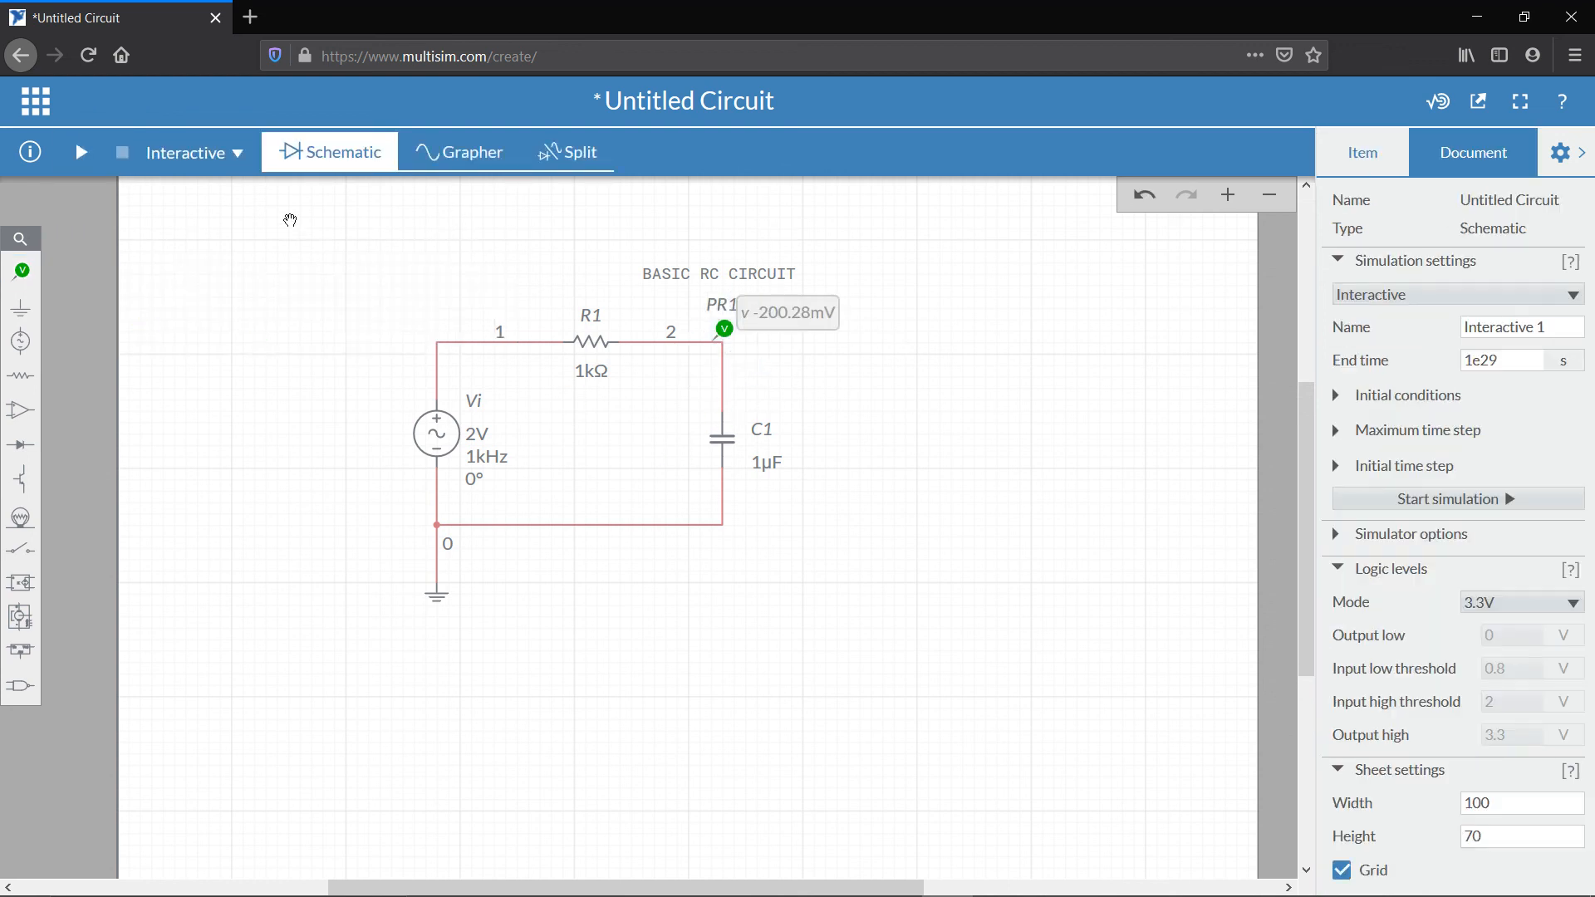
Run the interactive simulation and examine the probe's waveform in the Grapher with its trigger, plot, cursor and axis settings.
click(83, 158)
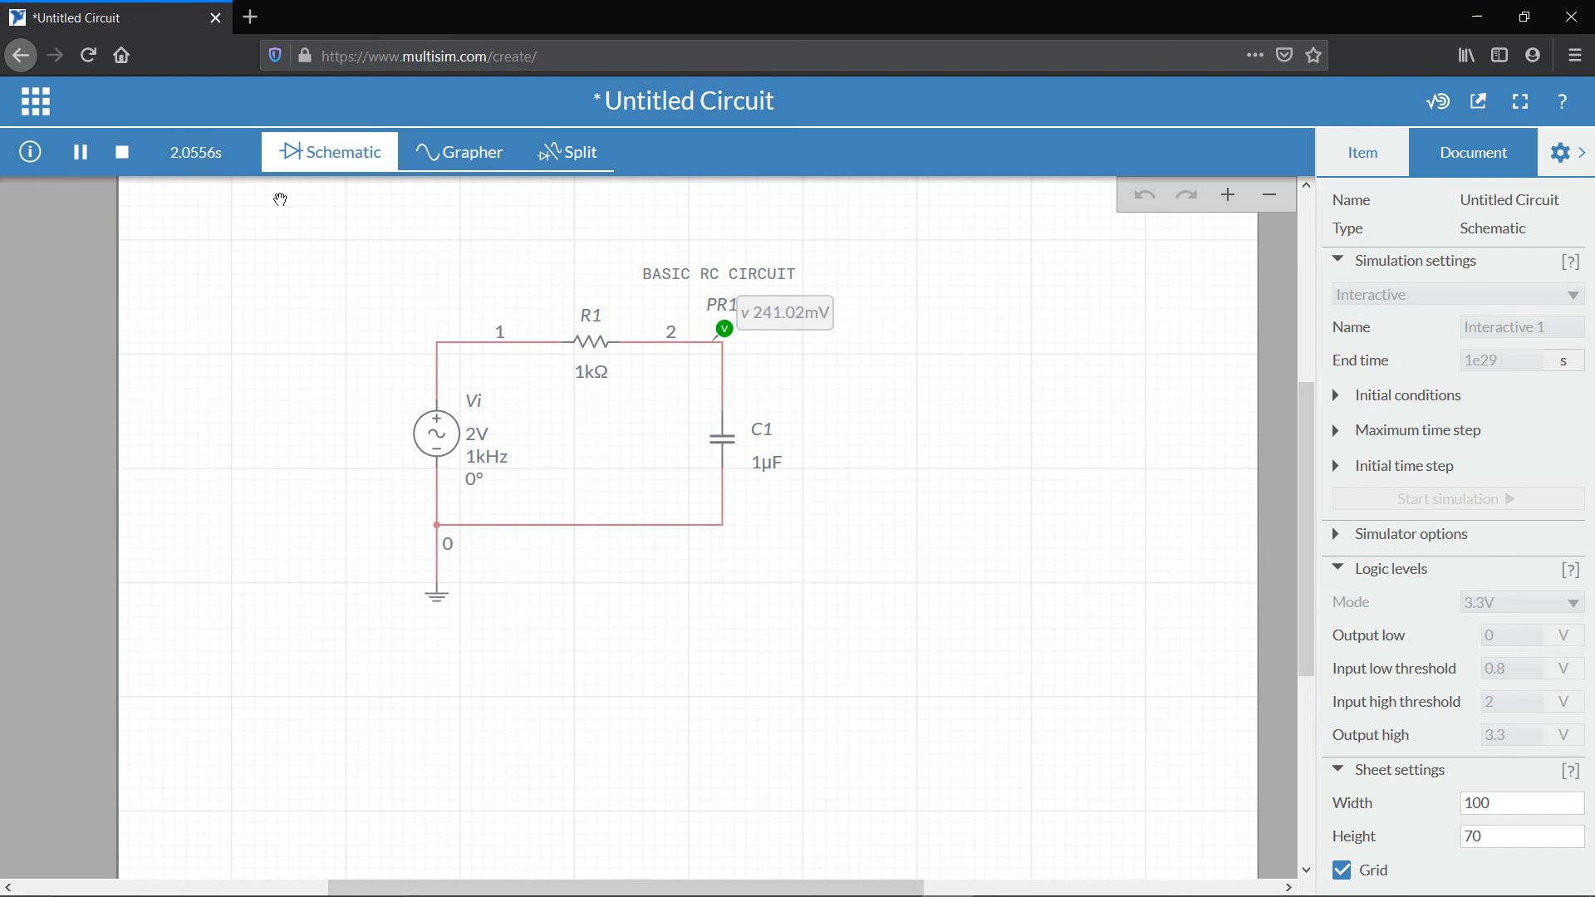
click(459, 153)
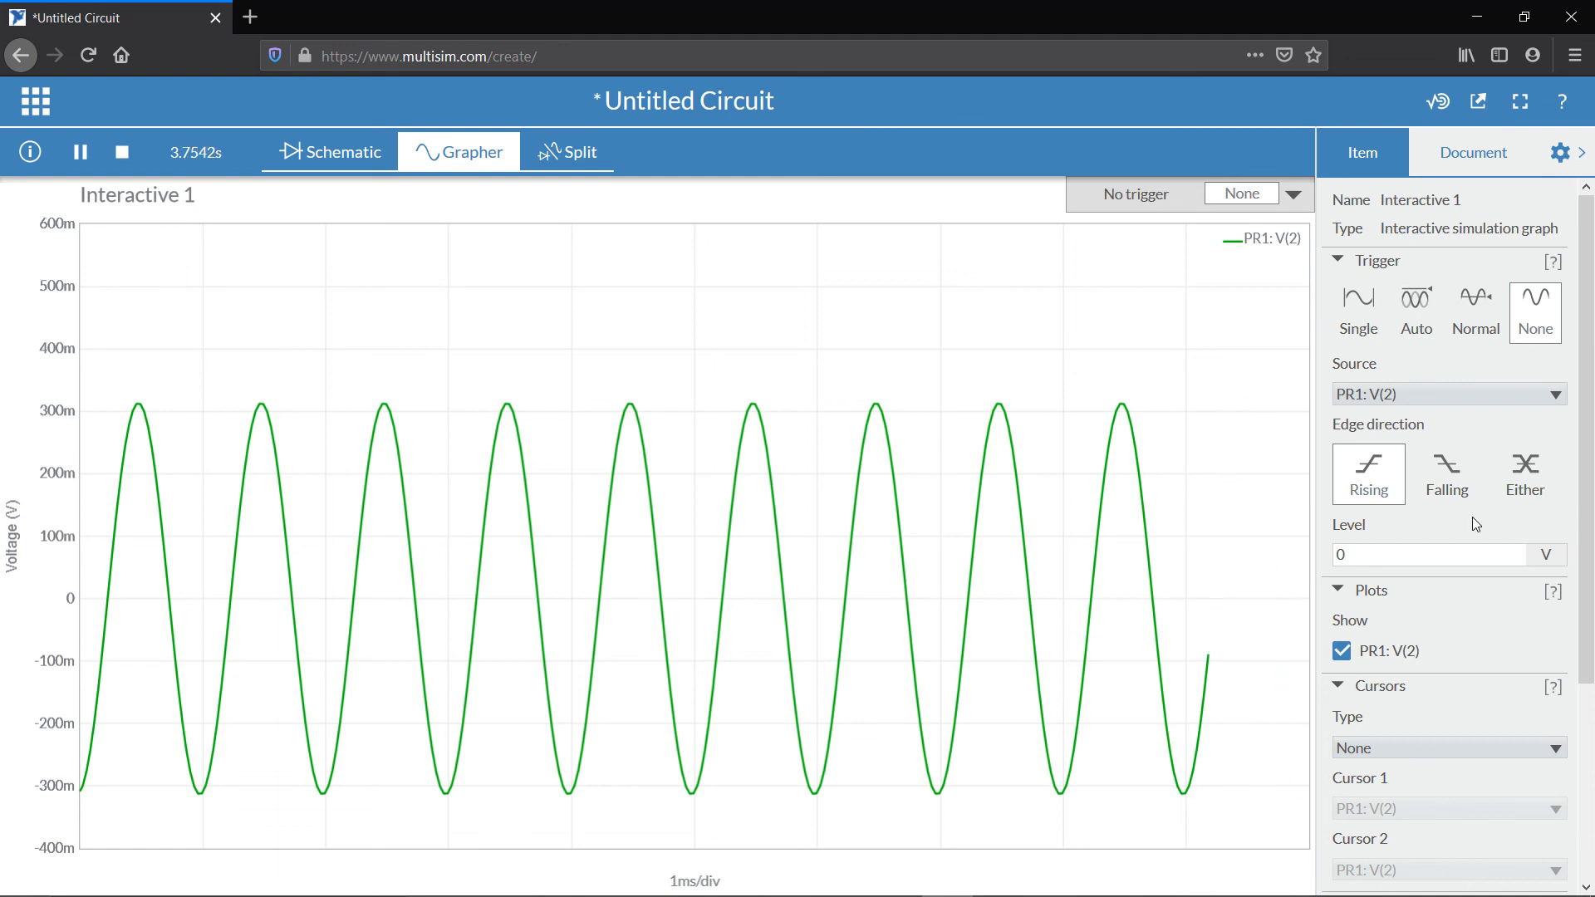
scroll(1377, 524, down, 5)
scroll(1478, 523, up, 5)
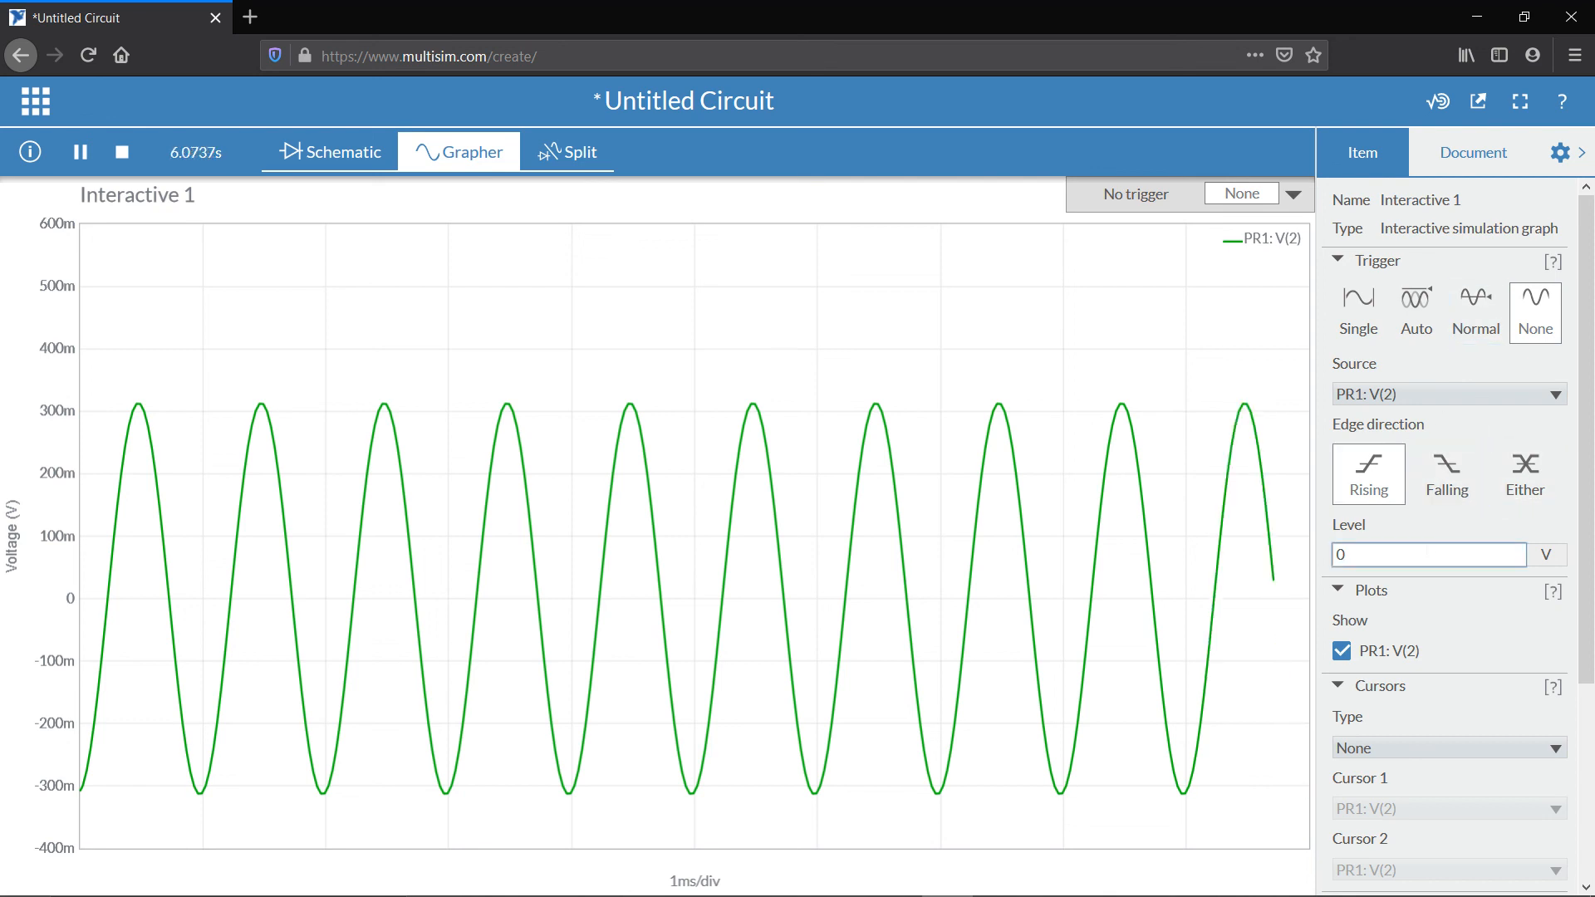
scroll(1423, 550, down, 3)
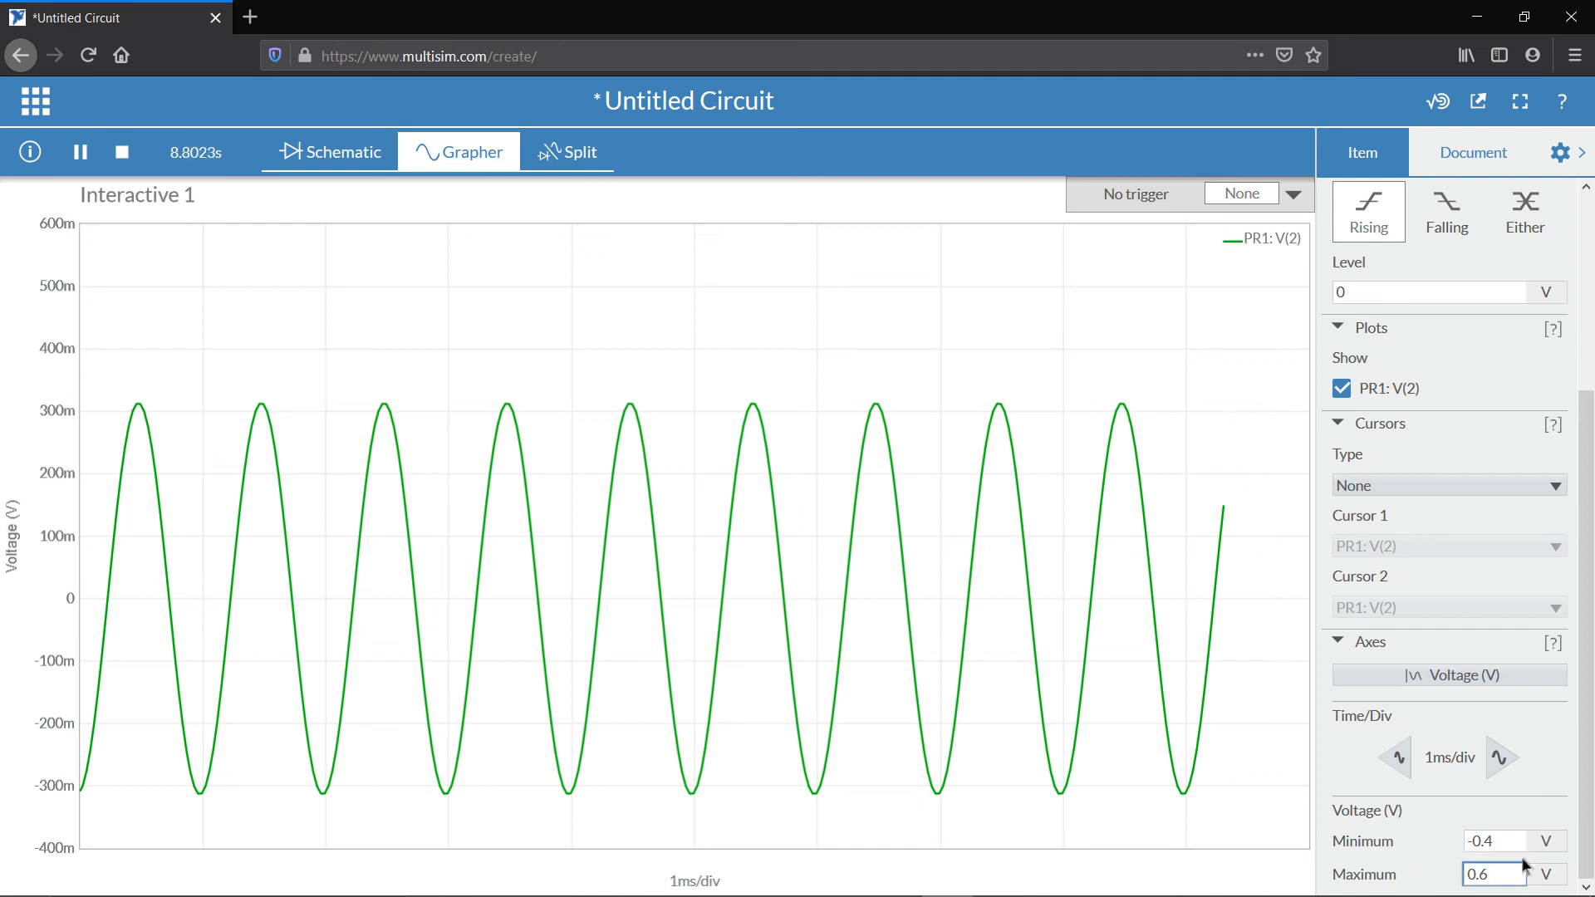
click(1495, 841)
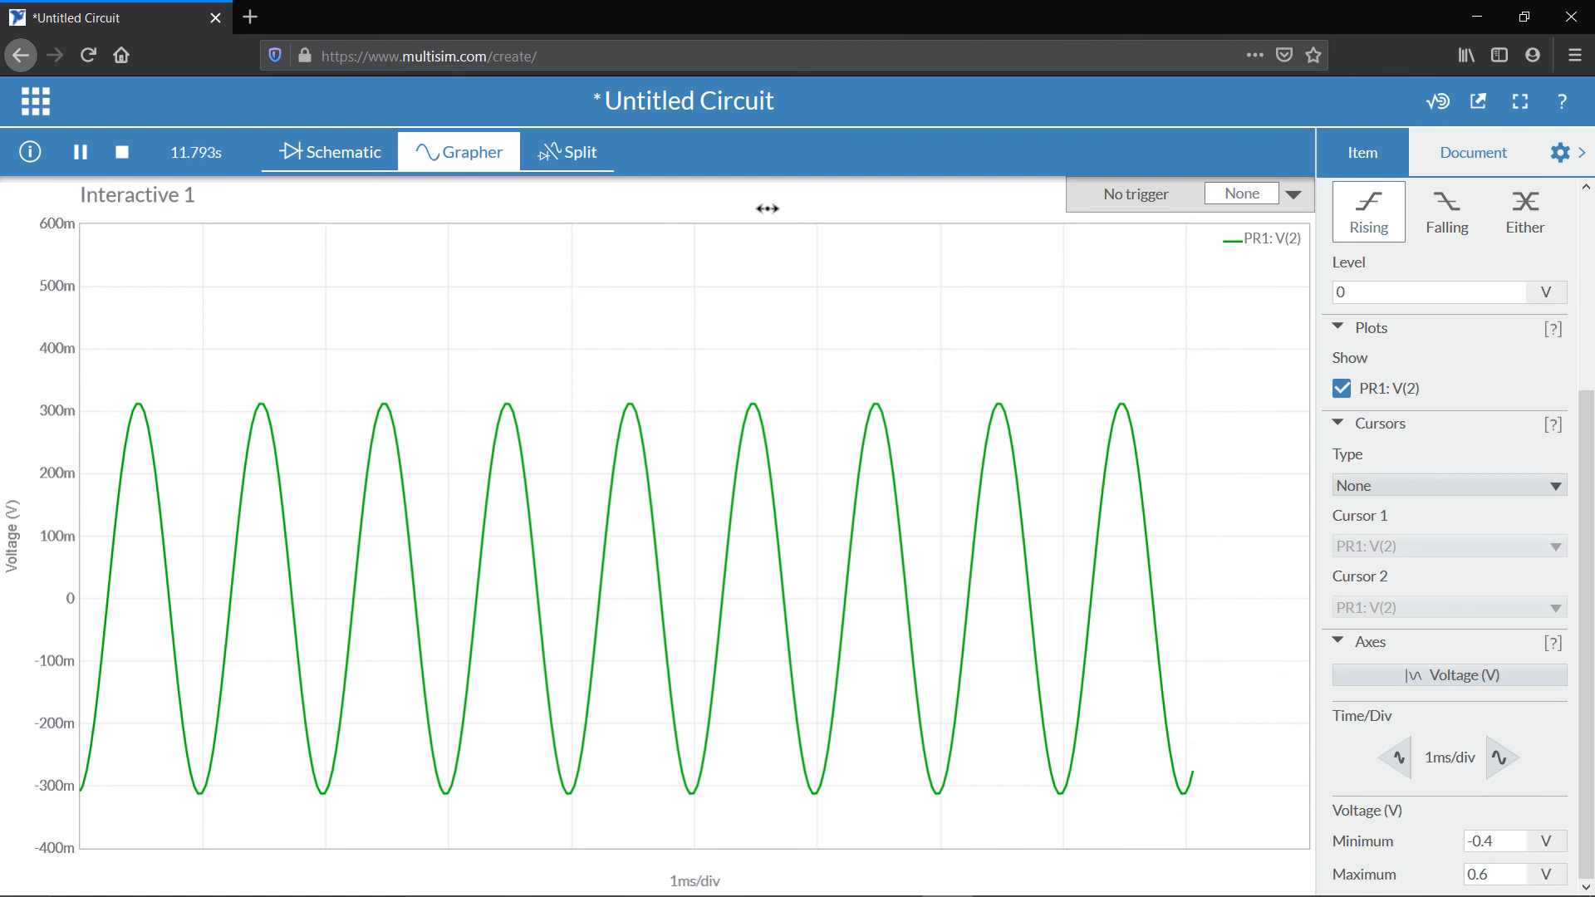
Show the schematic and the graph side by side in the Split view and stop the simulation.
click(562, 155)
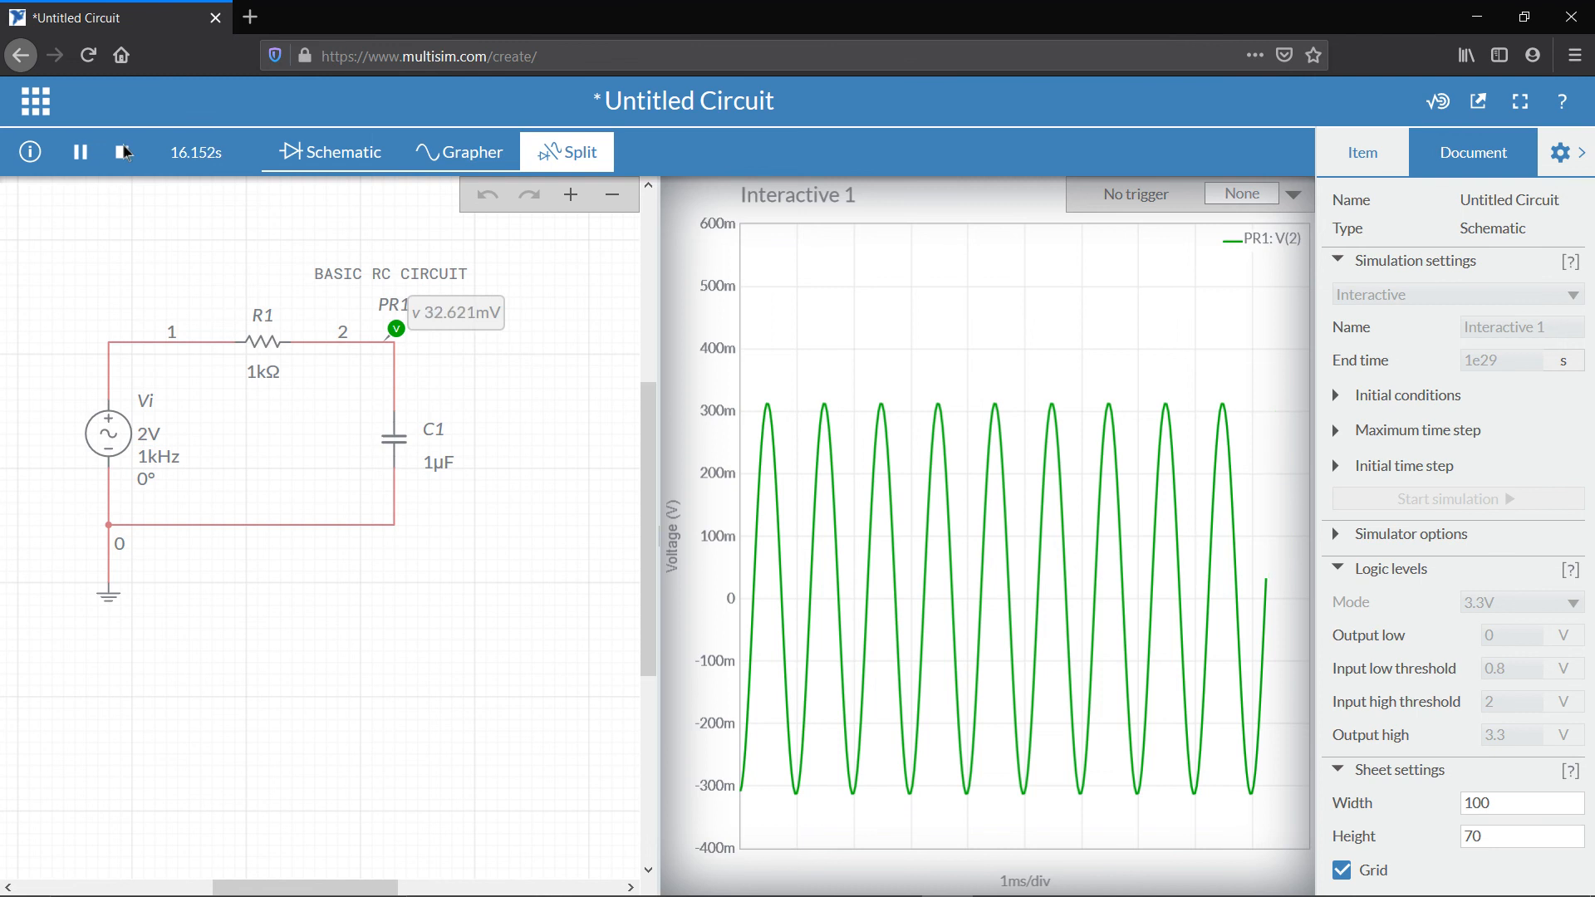
click(120, 154)
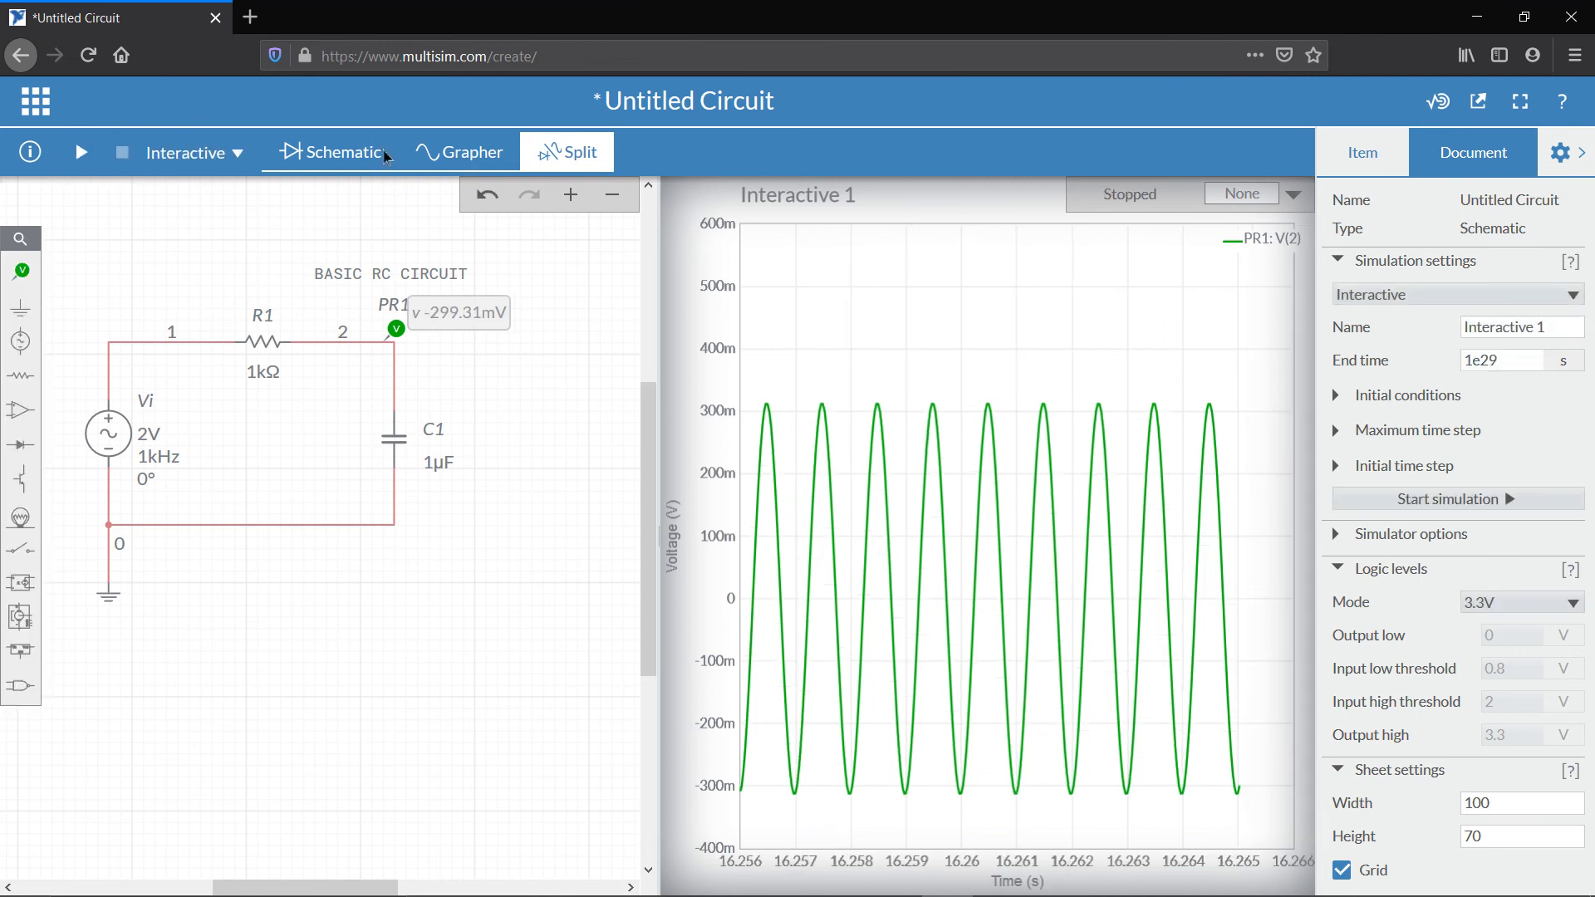
Return to the Schematic view and name the circuit BASIC RC CIRCUIT for saving as a new circuit.
click(384, 155)
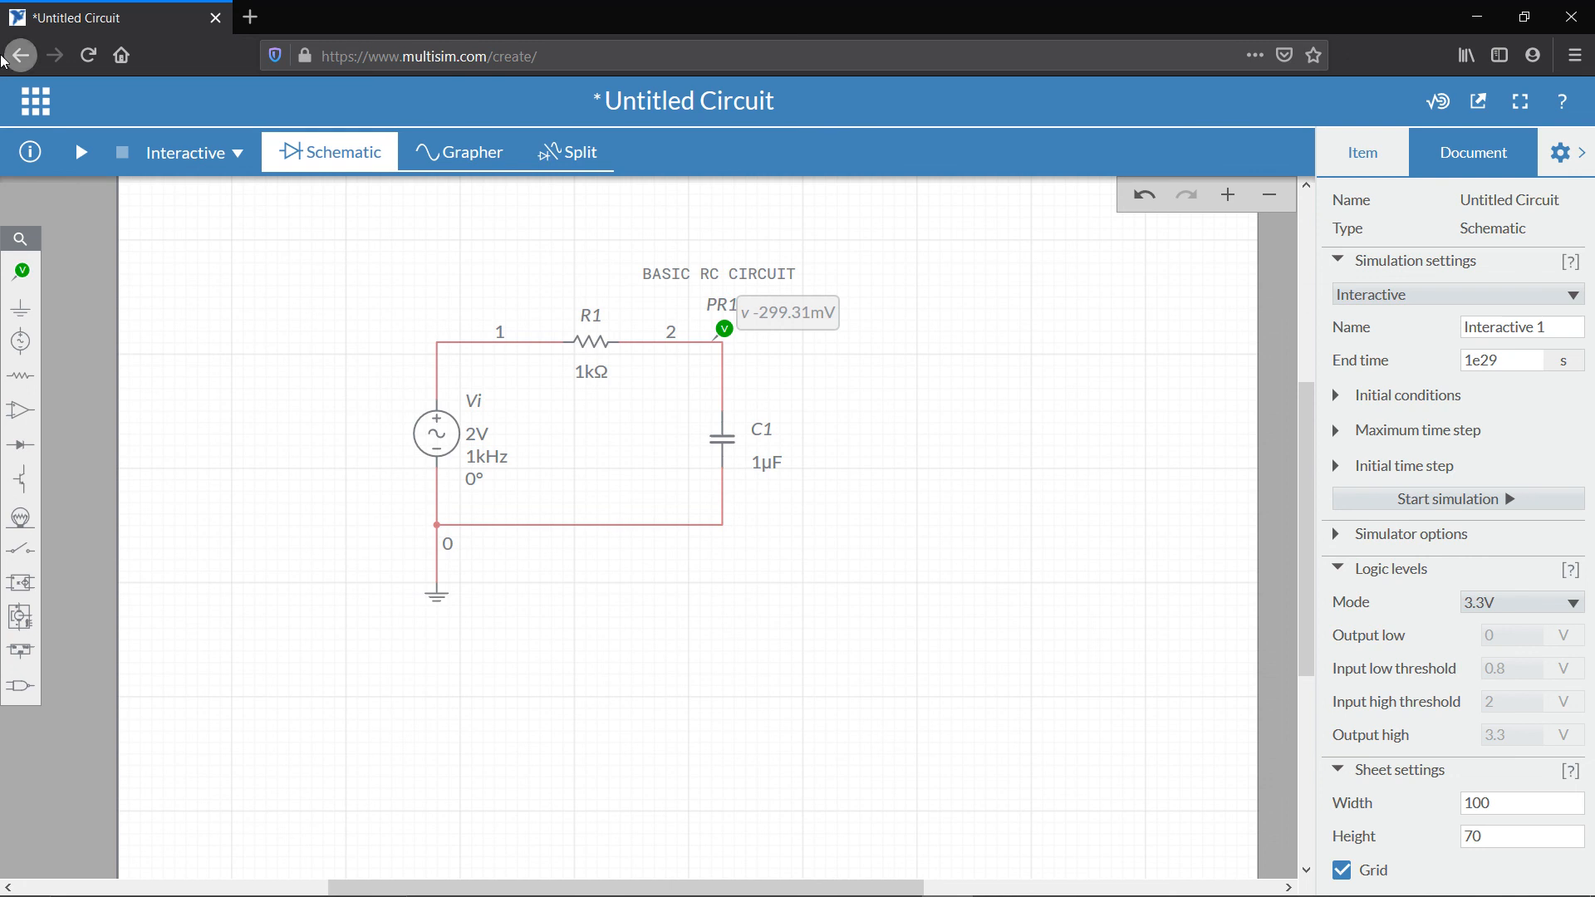
click(20, 107)
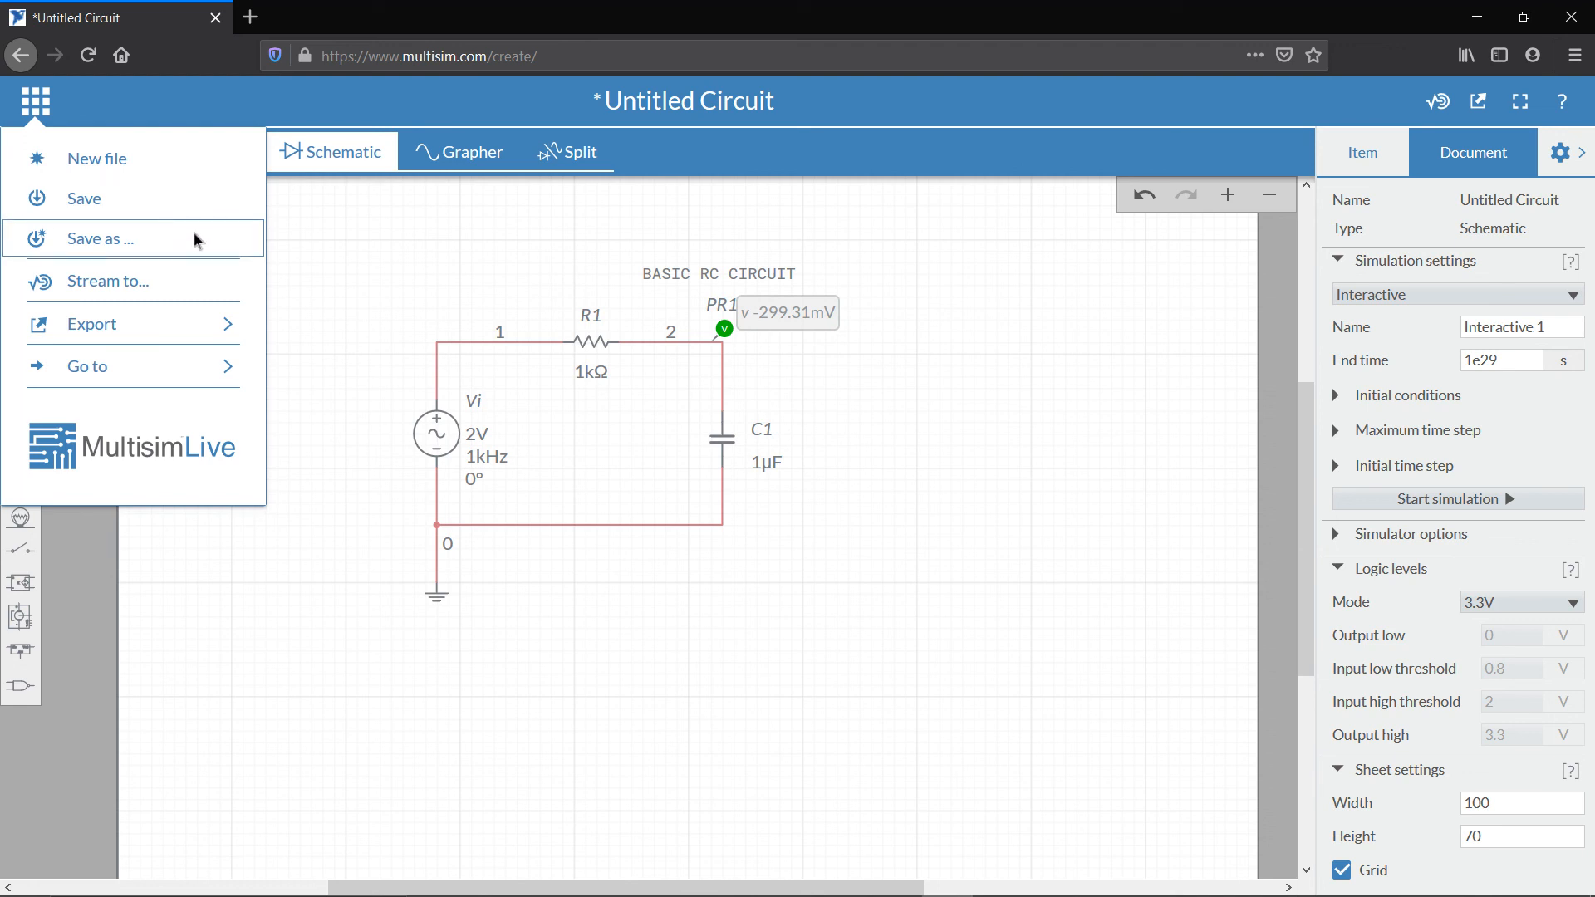
click(126, 228)
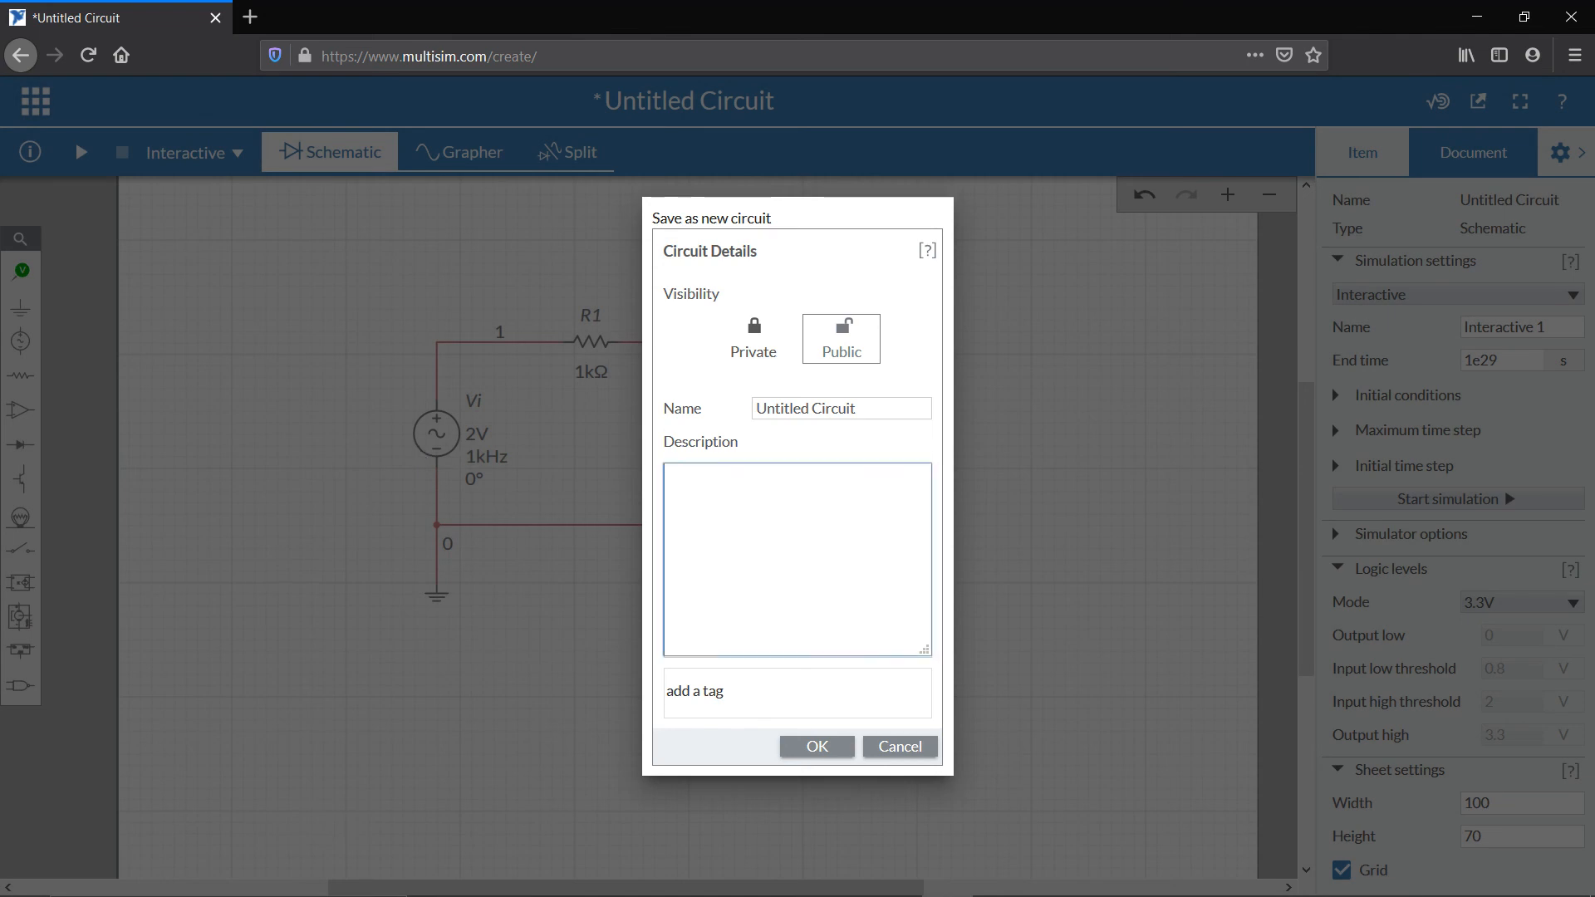
click(882, 408)
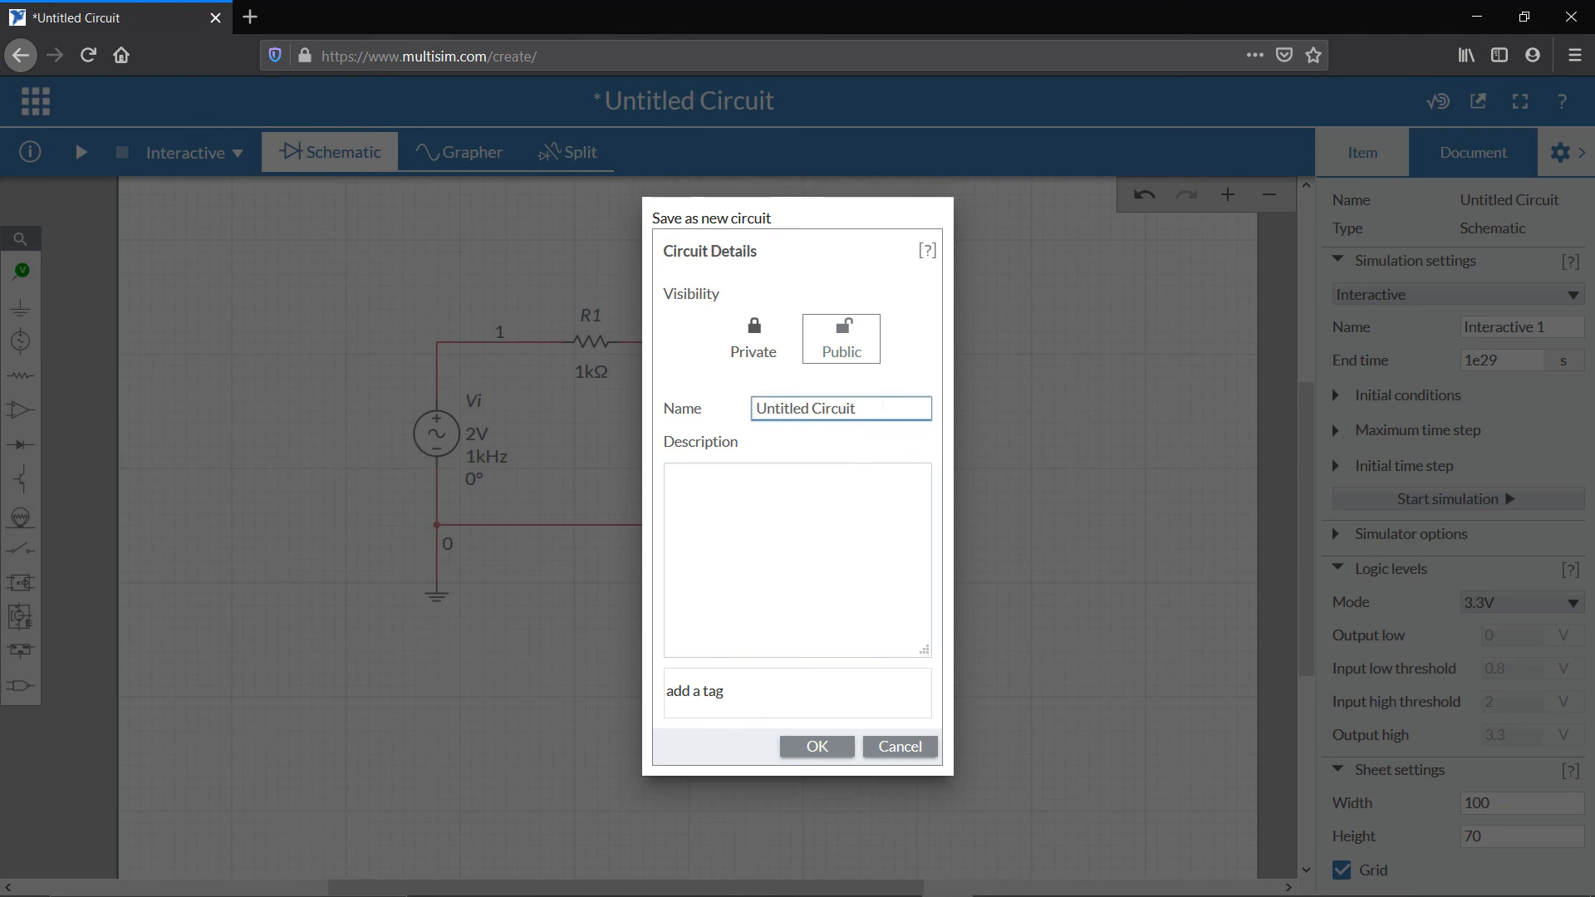
key(ctrl+a)
key(BackSpace)
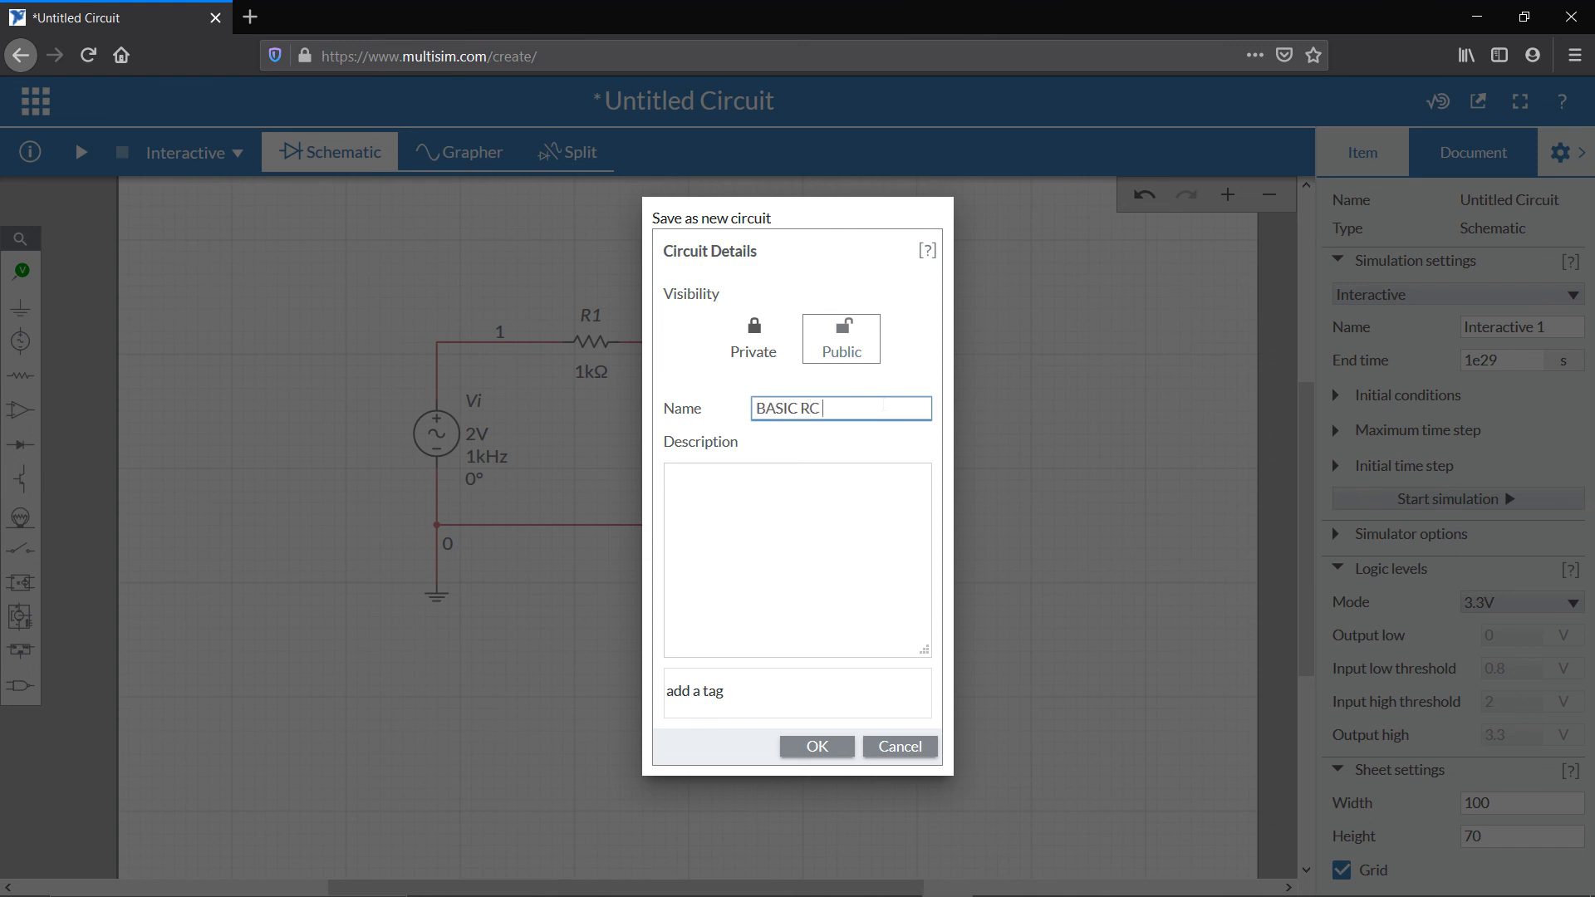
text(BASIC RC CIRCUIT)
Try the Private visibility, set the circuit back to Public and save it.
click(769, 332)
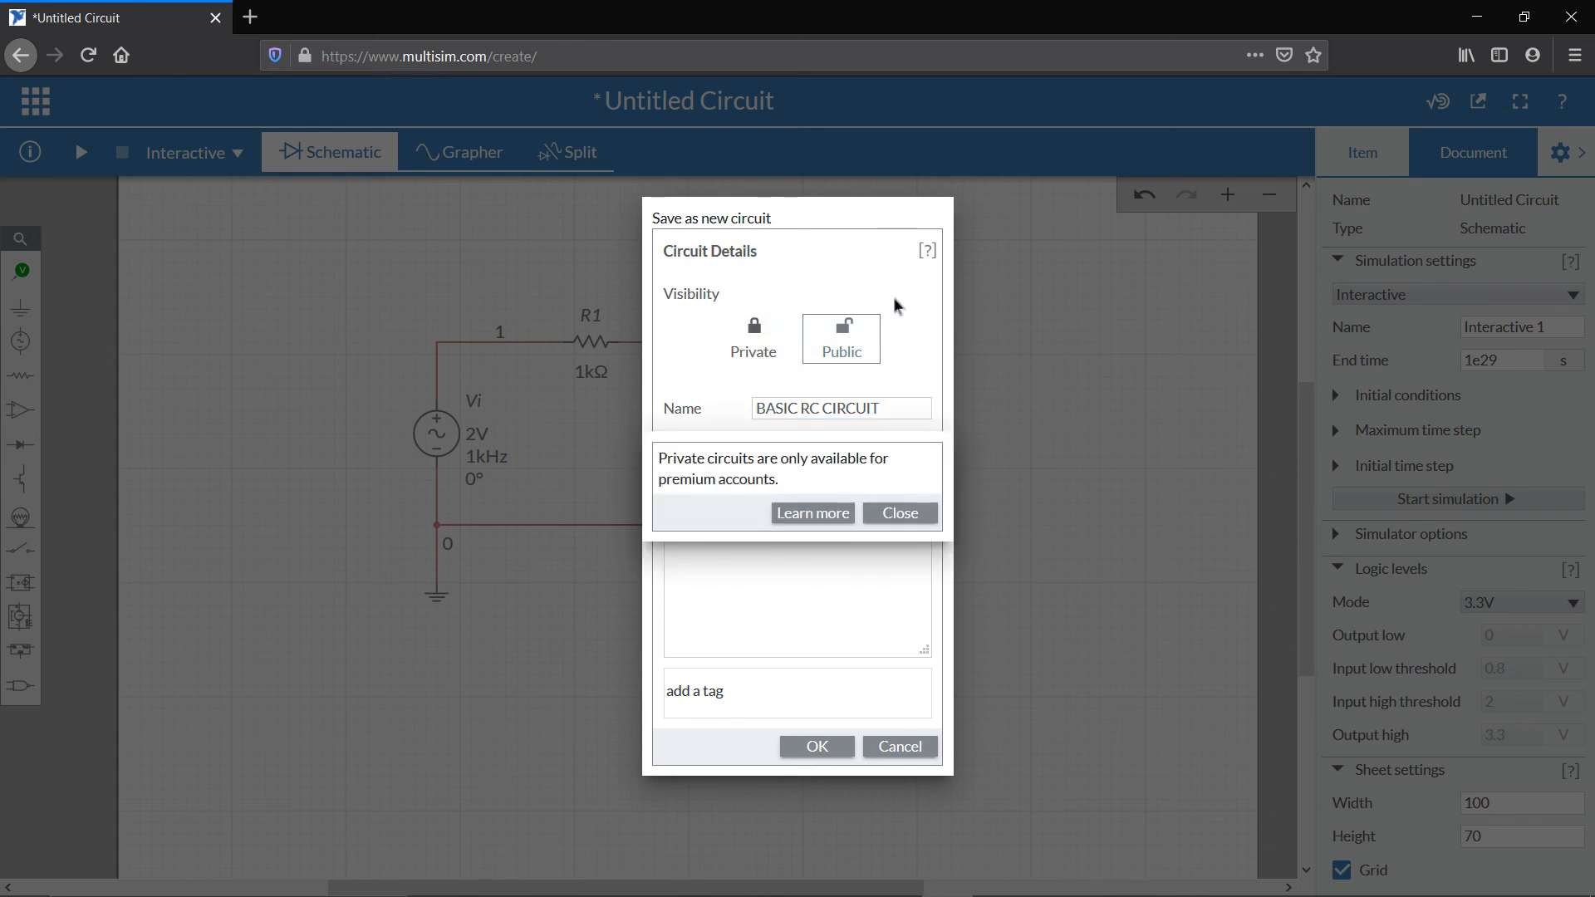
click(915, 527)
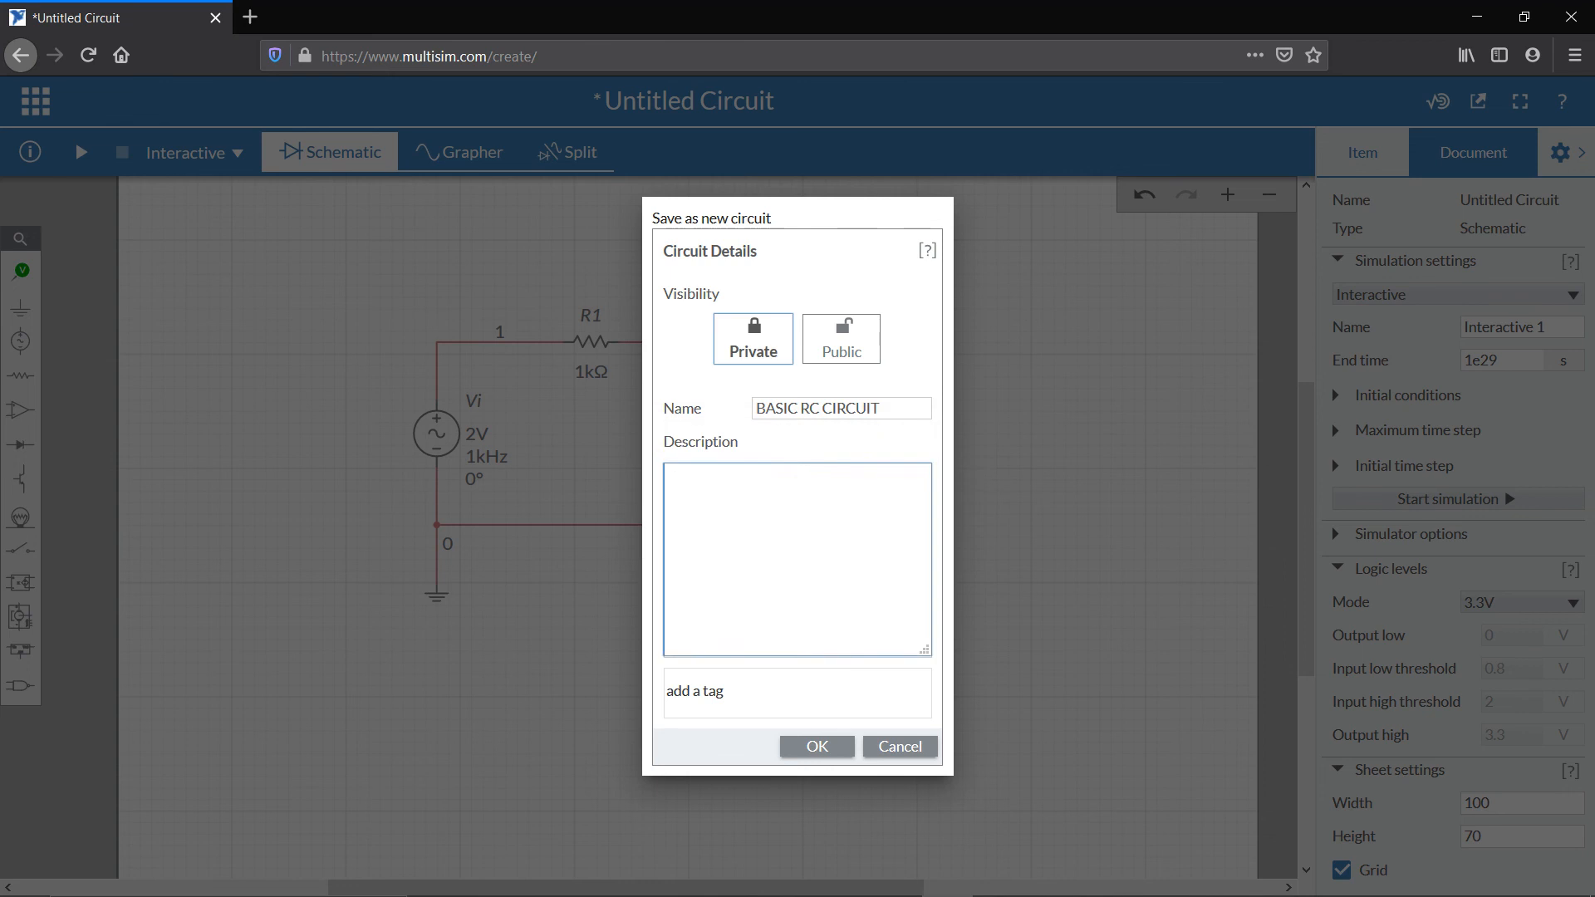
click(843, 357)
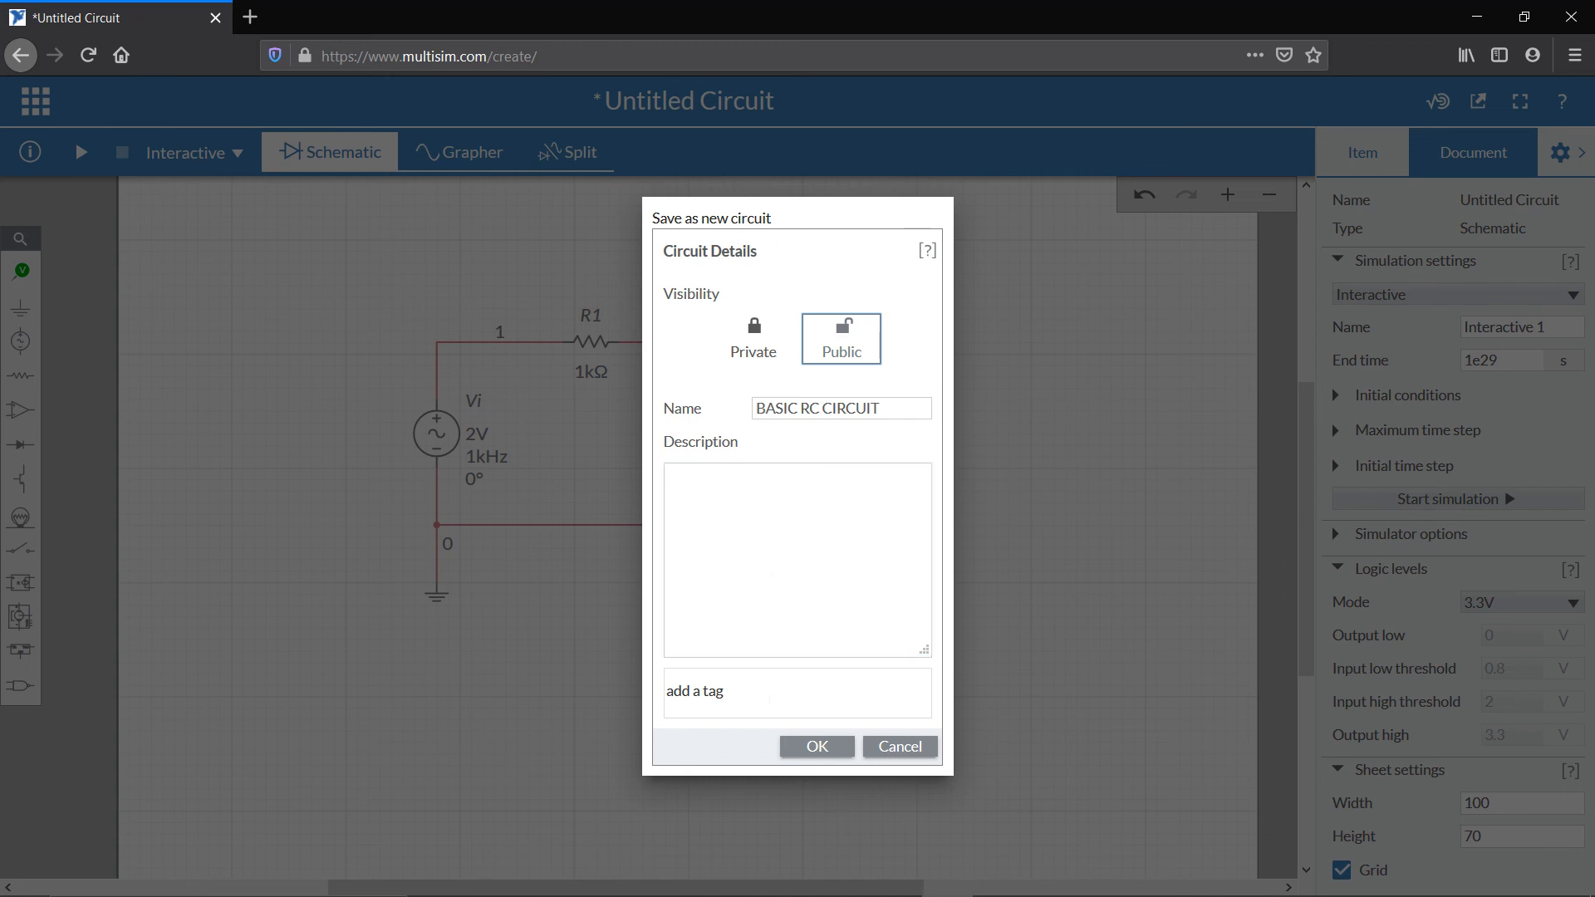
click(817, 747)
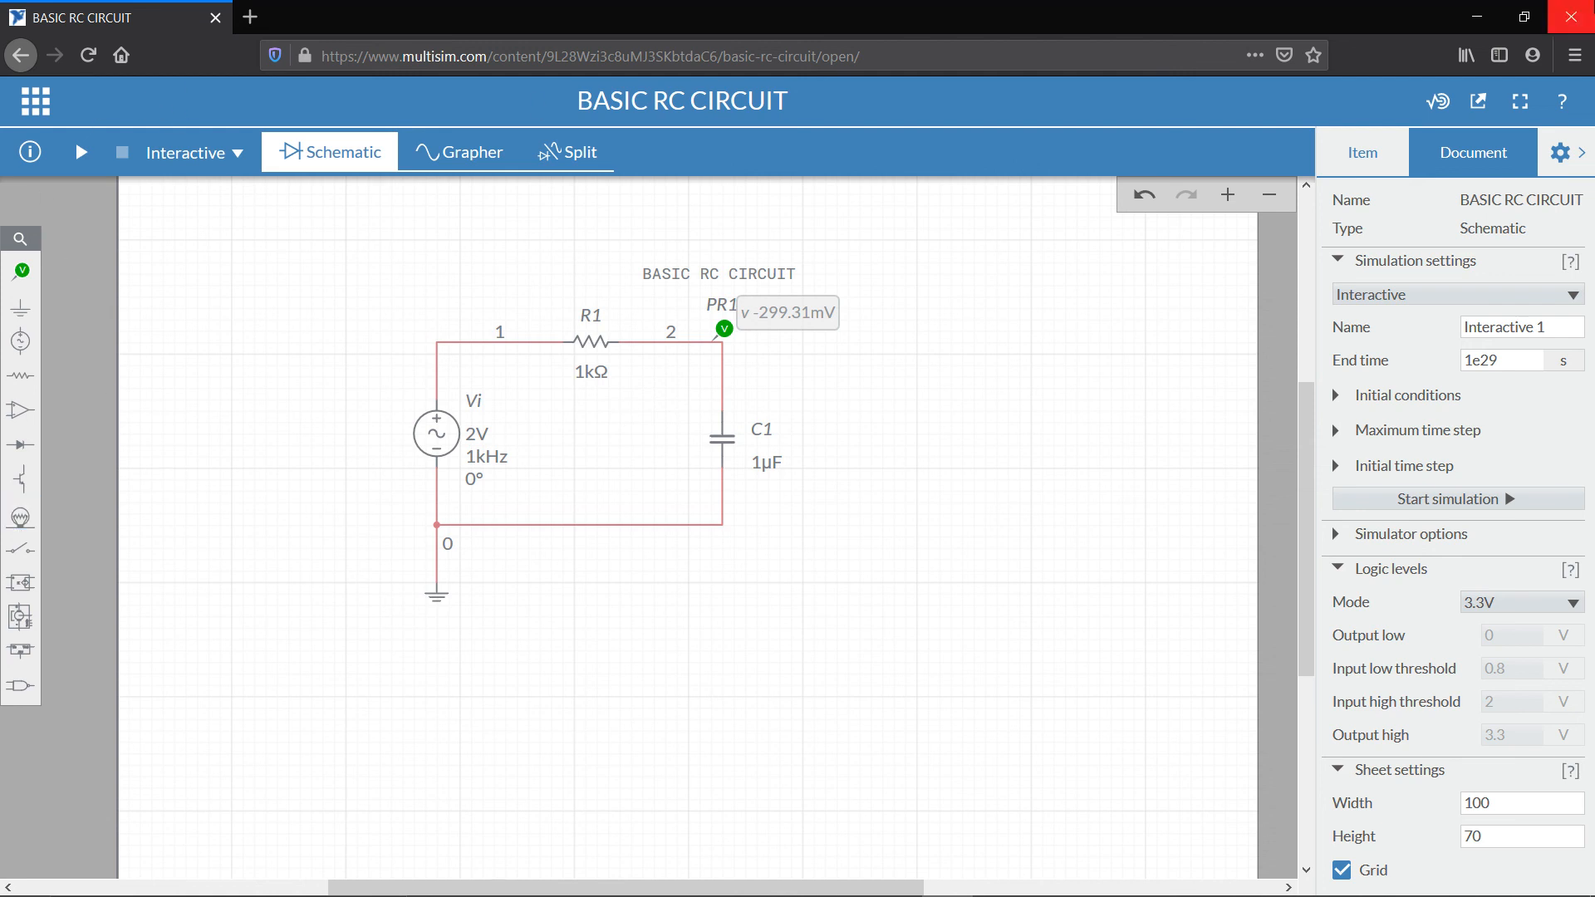
Close the browser window with the saved circuit.
click(1570, 16)
click(1572, 12)
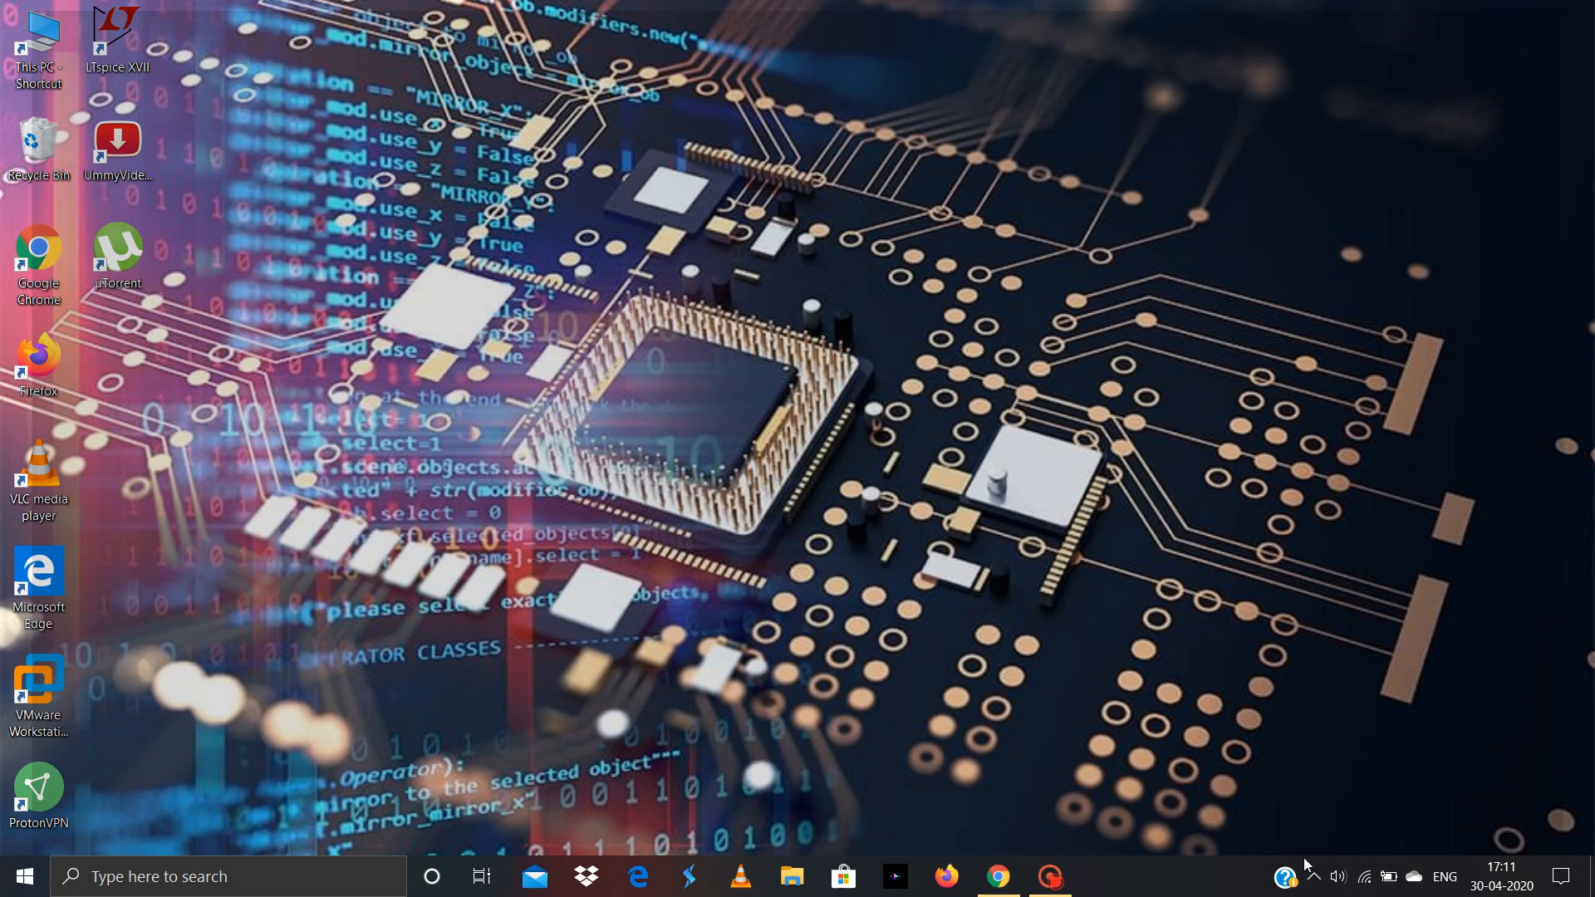
click(1050, 877)
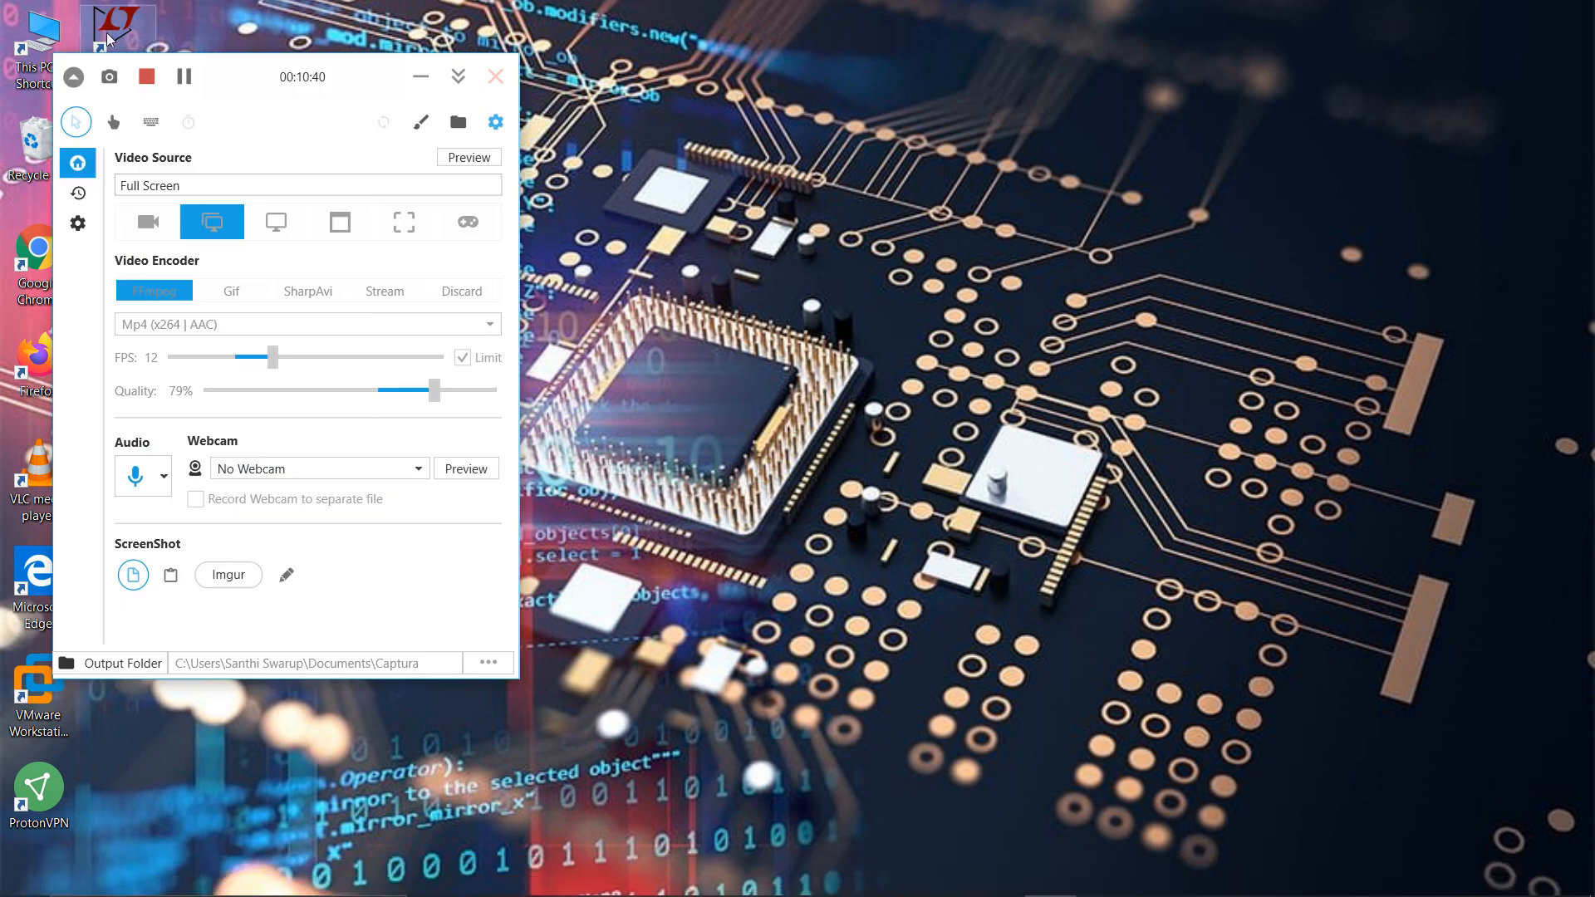